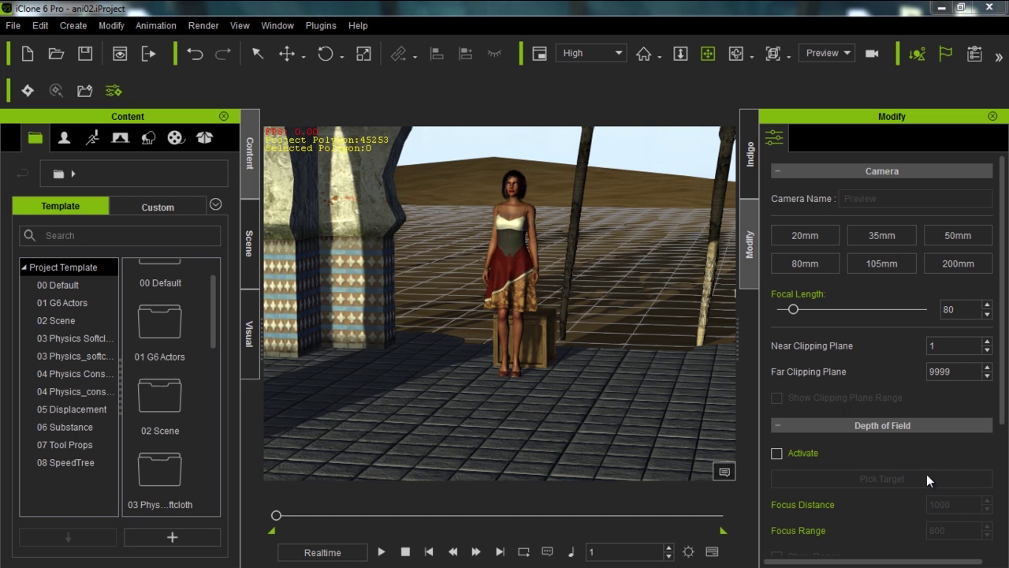
- Play the existing avatar animation through and stop it to return to the first frame
left_click(382, 551)
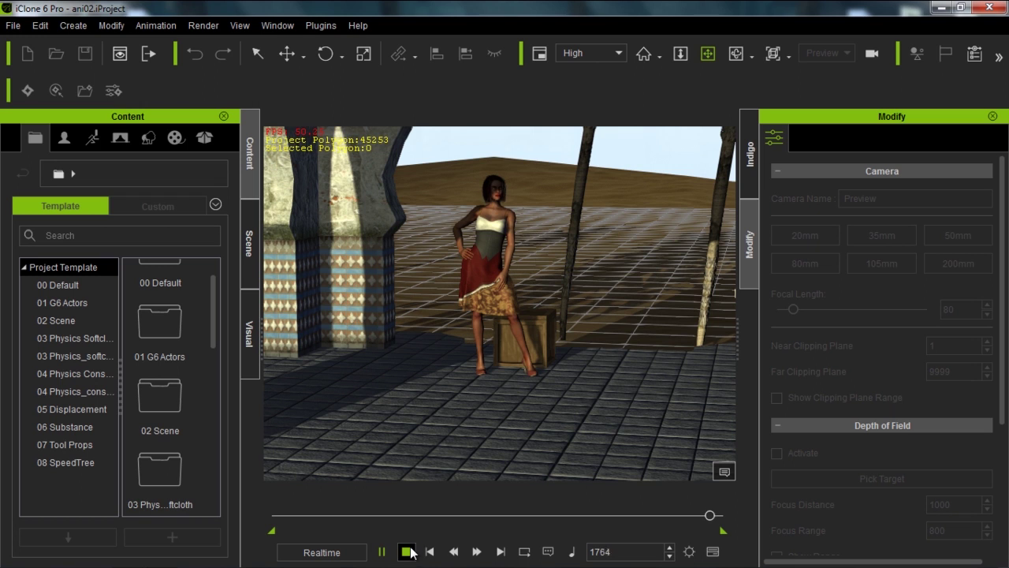
left_click(409, 552)
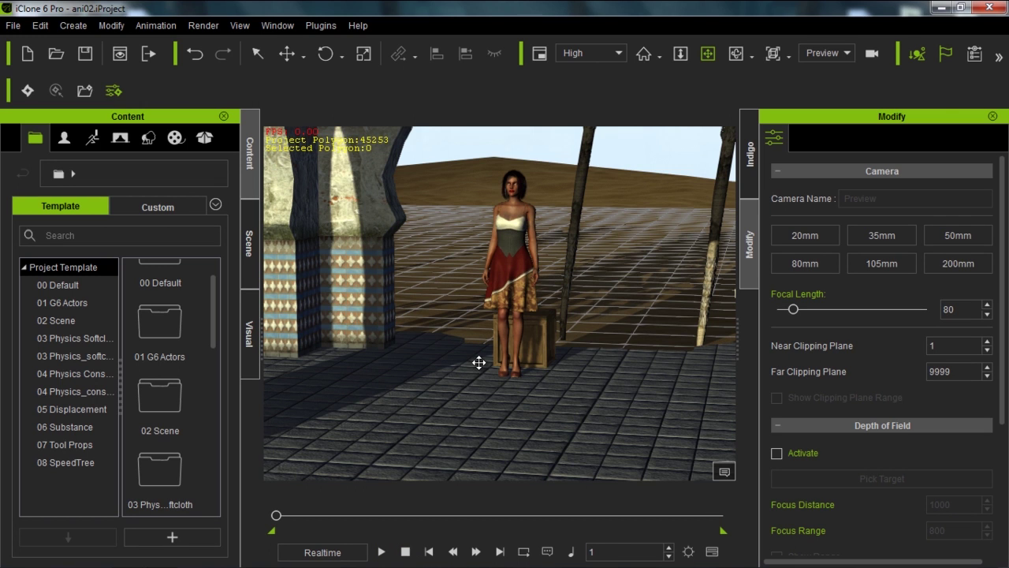
- Remove the object animation from the standing woman avatar
scroll(577, 413, "up", 5)
right_click_drag(583, 218, 547, 383)
right_click_drag(640, 354, 586, 279)
left_click(492, 262)
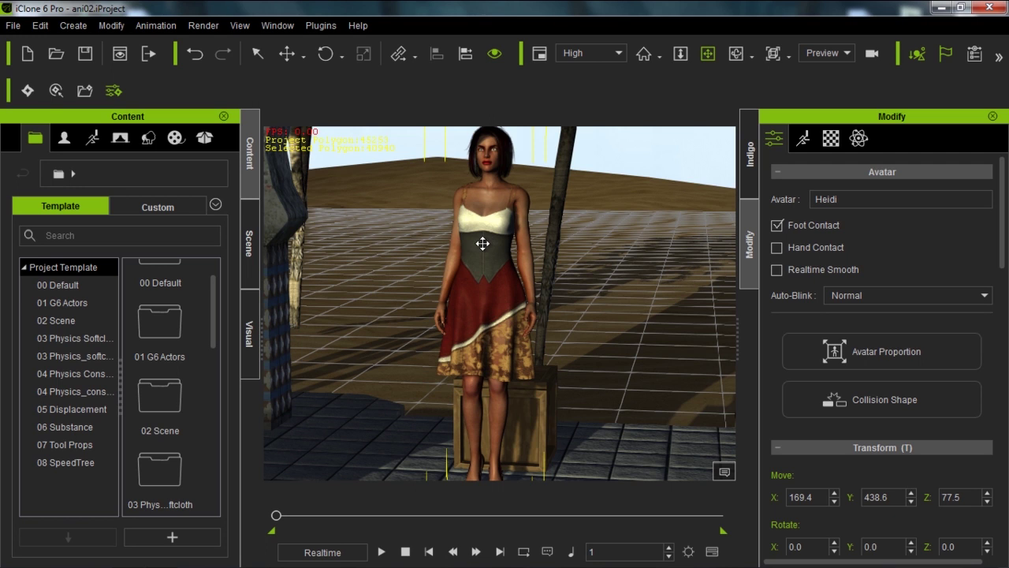
right_click(482, 243)
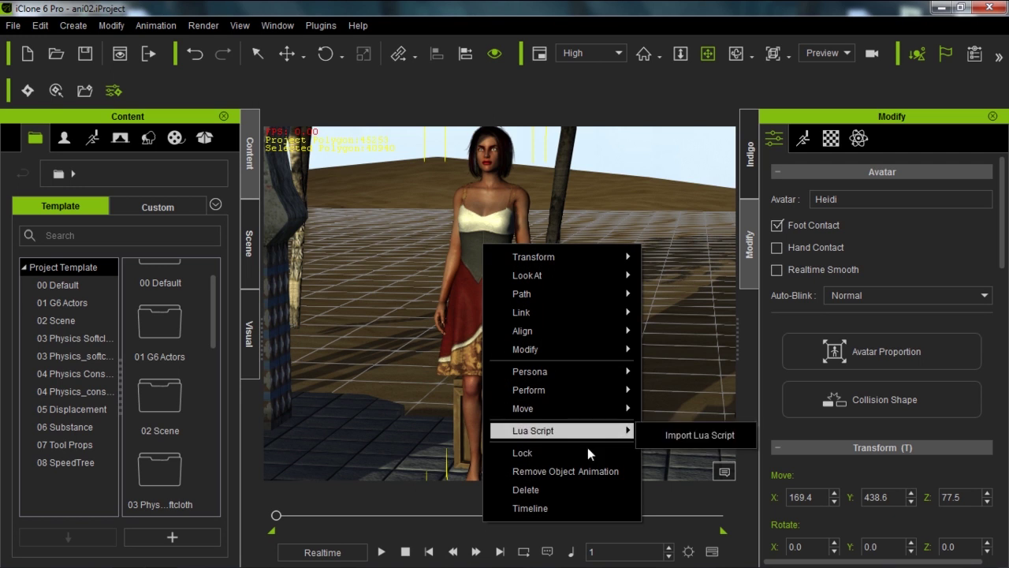
left_click(588, 471)
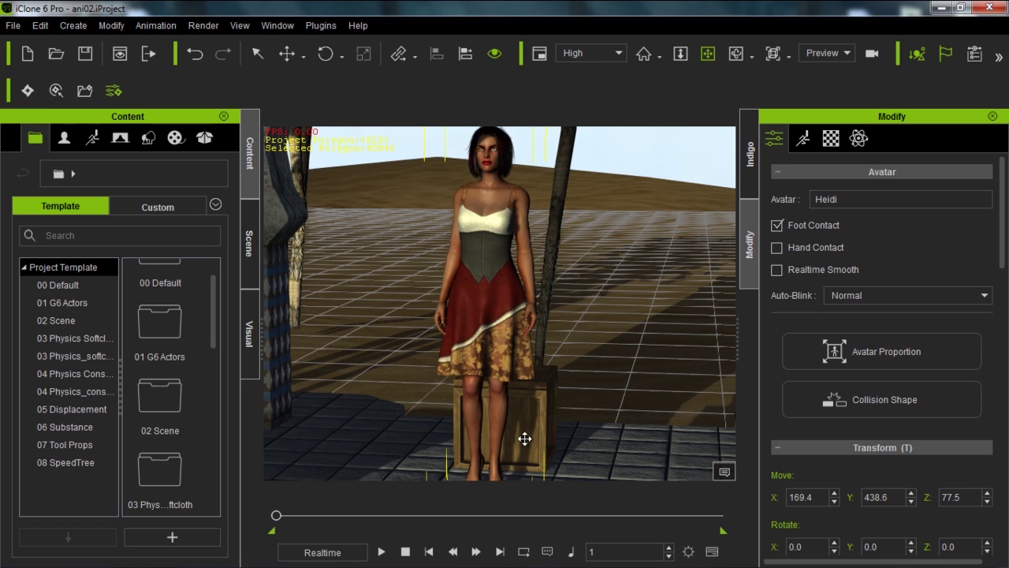
- Play back the project to check the avatar's motion and return to the first frame
key("space")
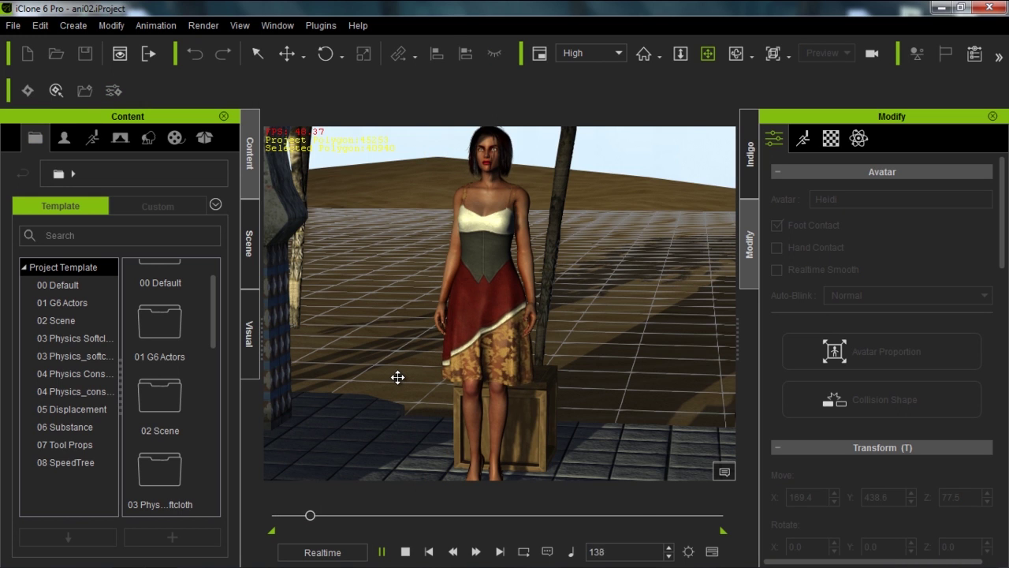
key("space")
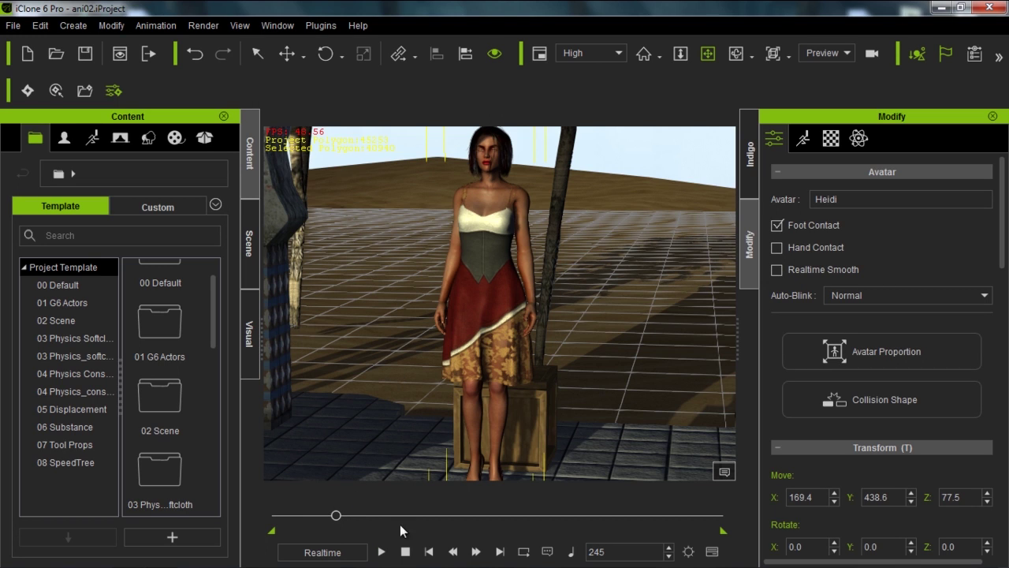
left_click(405, 551)
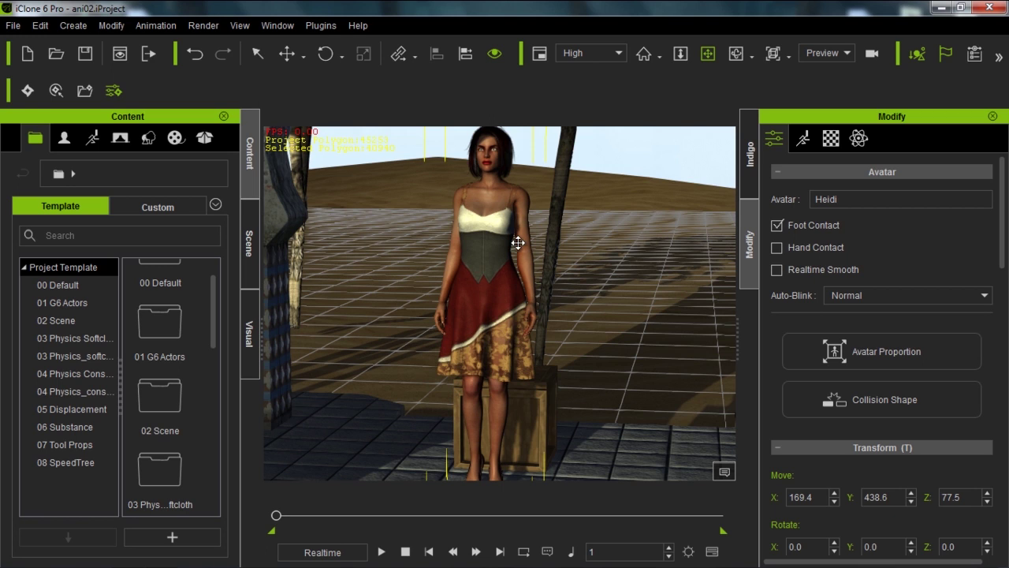
- Examine the Perform and Move motions available for the avatar
right_click(492, 246)
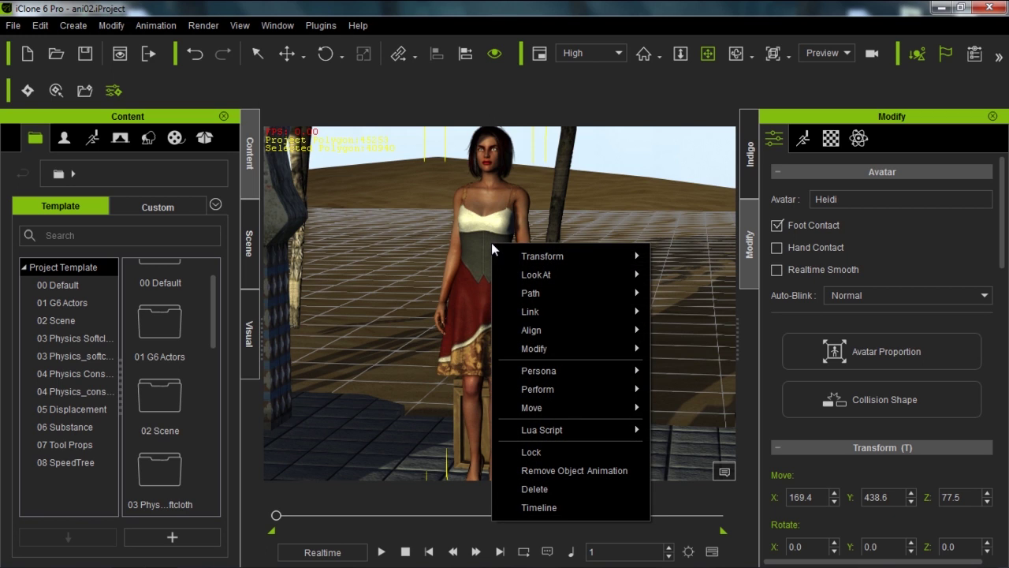
mouse_move(597, 393)
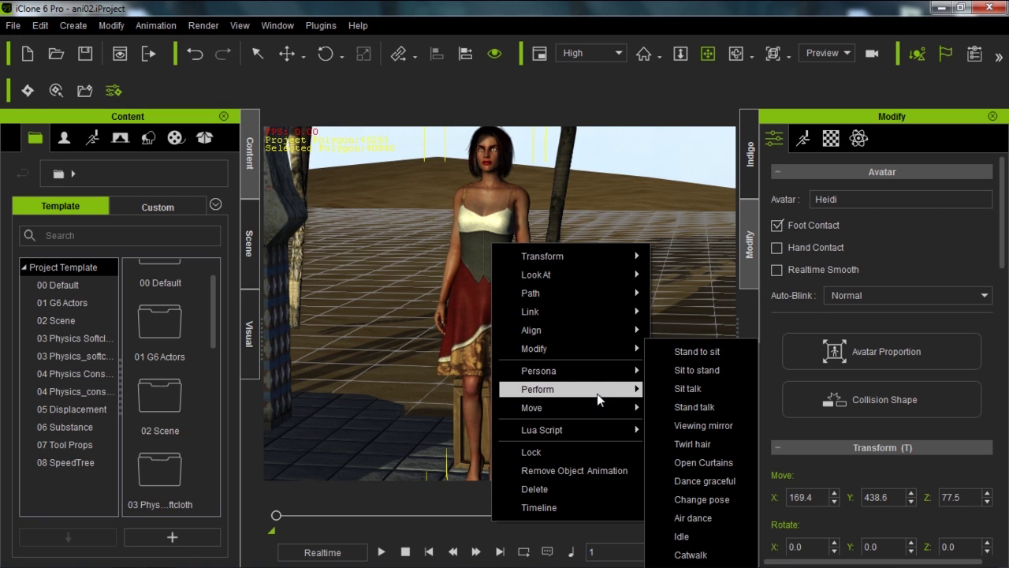
mouse_move(590, 371)
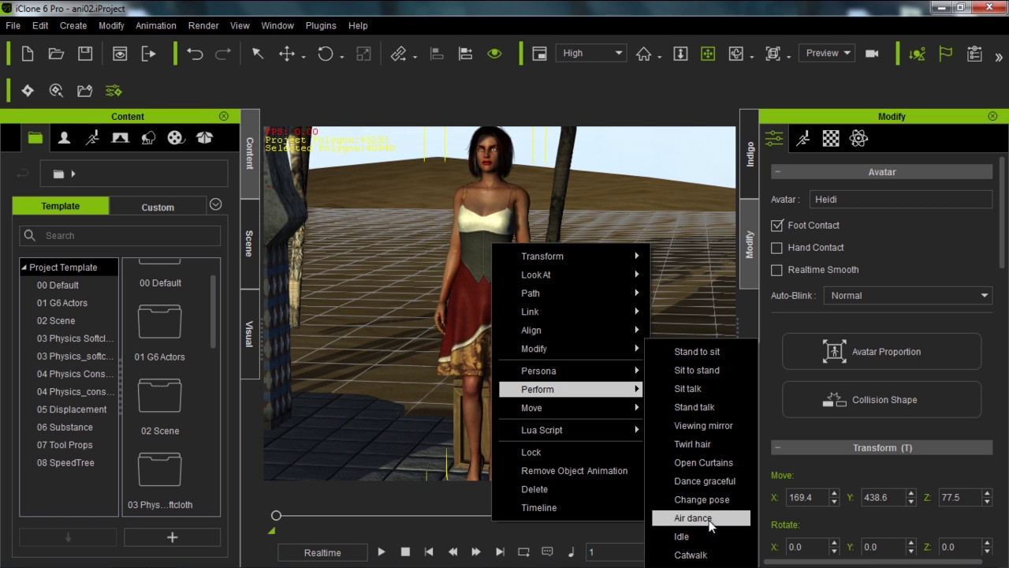
mouse_move(620, 413)
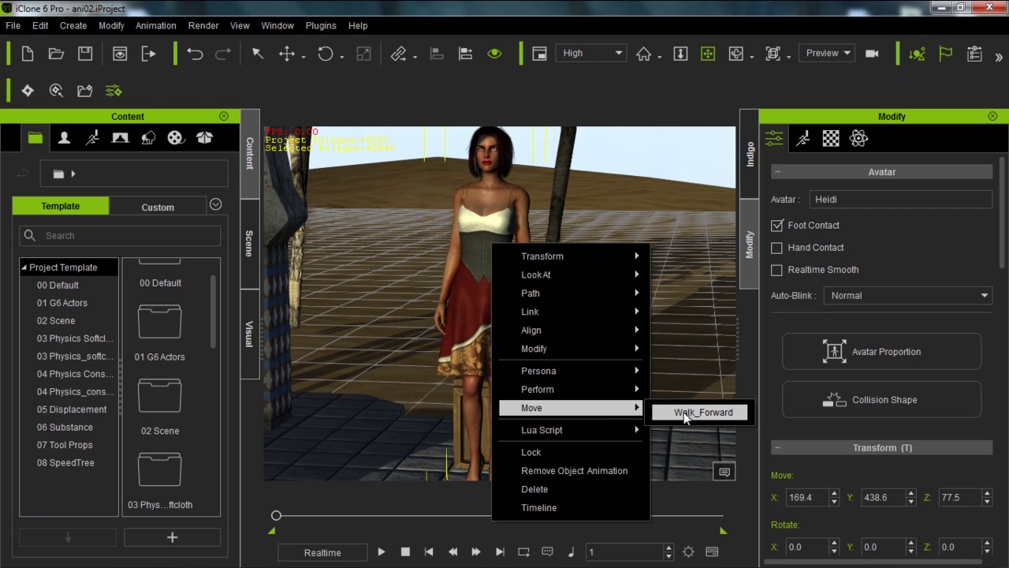
left_click(480, 223)
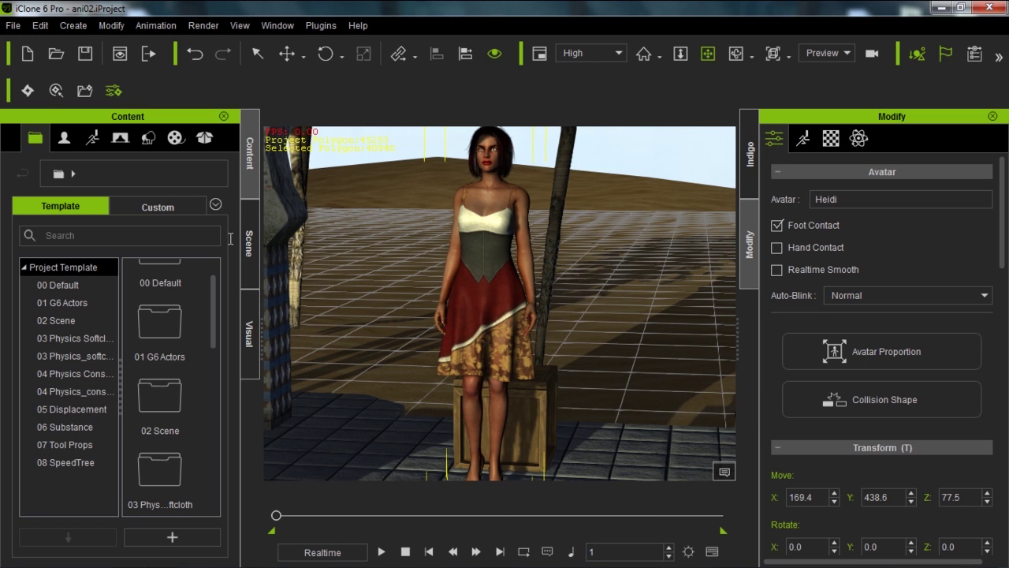
- Try the Mason persona from the animation templates on the avatar and review its Perform motions
left_click(91, 138)
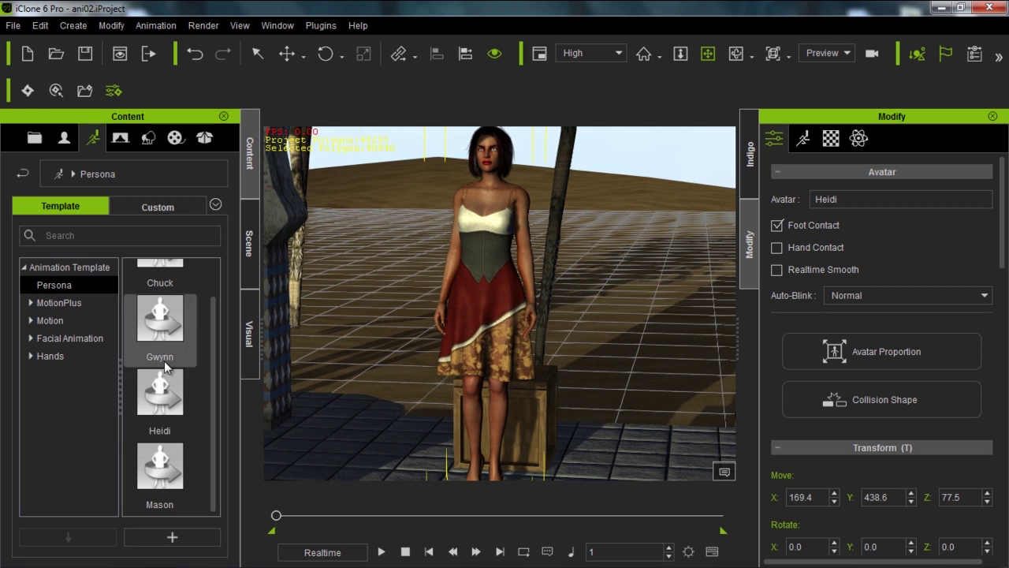
left_click_drag(218, 464, 213, 431)
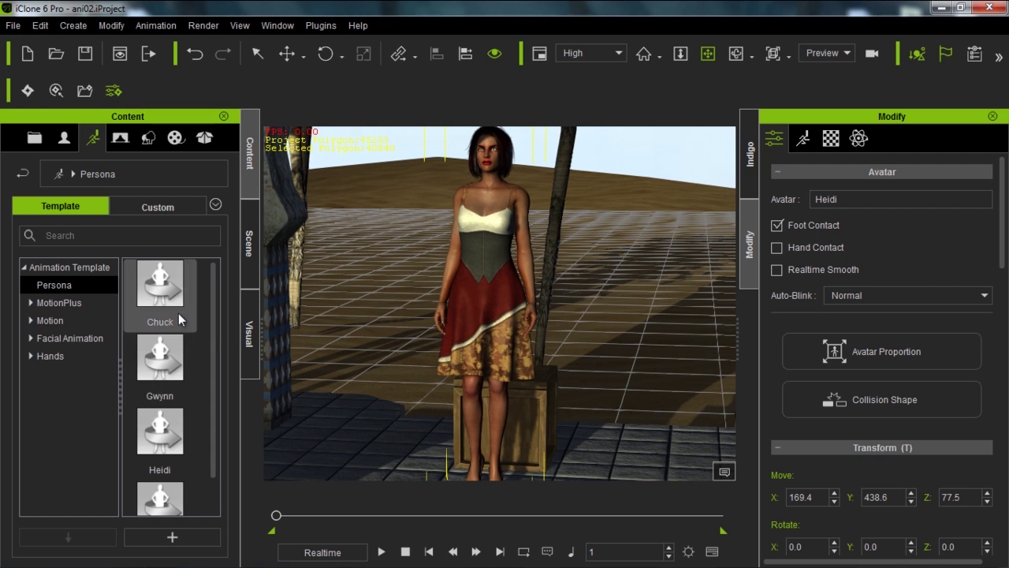
left_click_drag(215, 325, 208, 370)
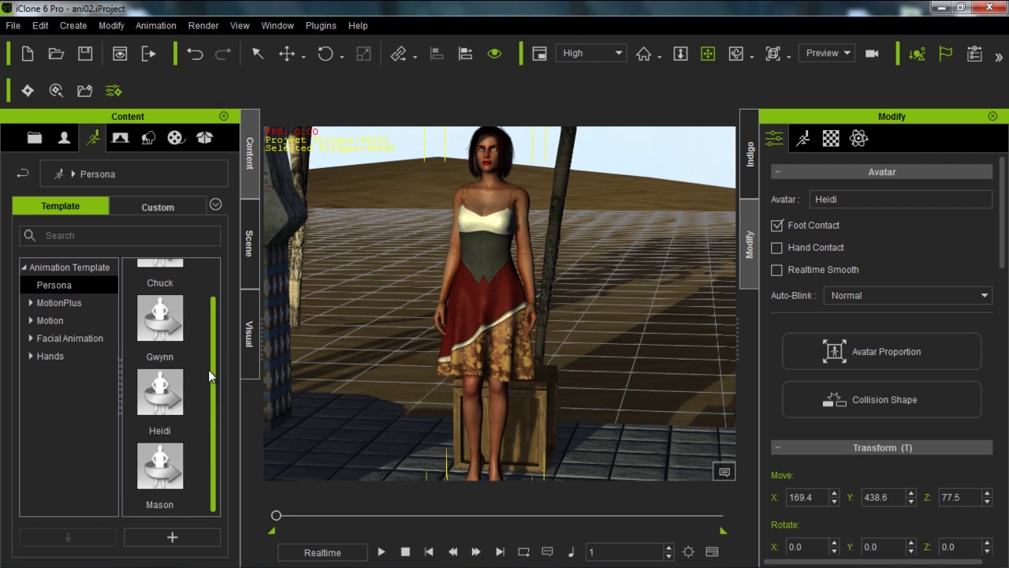
left_click(159, 466)
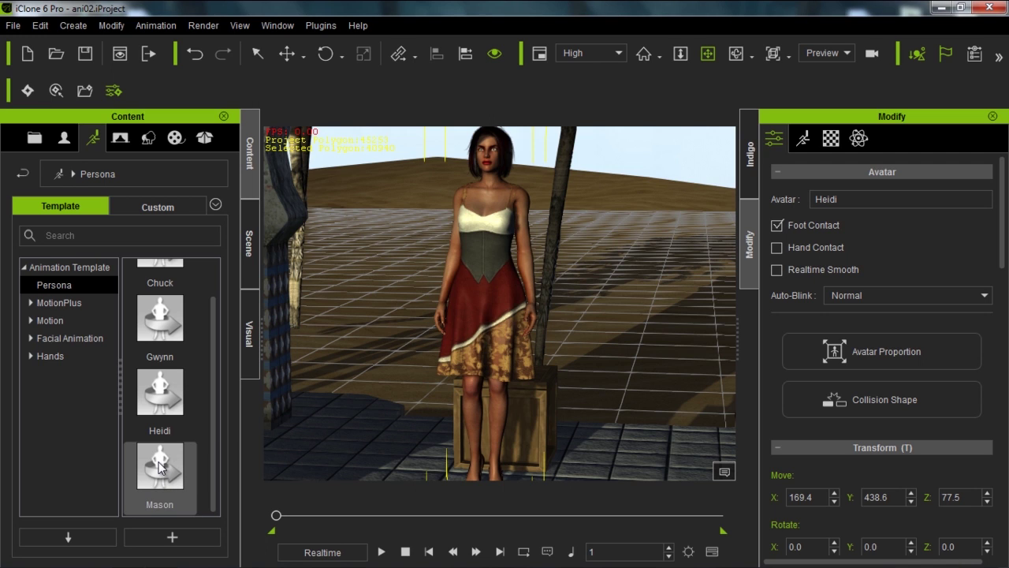
right_click(488, 245)
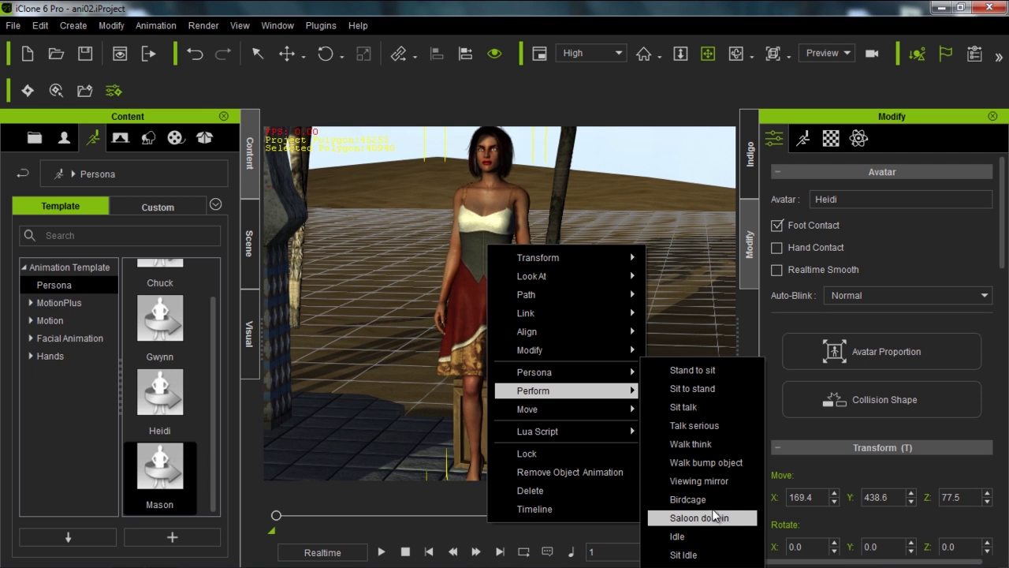
- Apply the Heidi persona to the avatar and have her perform the Stand to sit motion
left_click(177, 402)
double_click(164, 398)
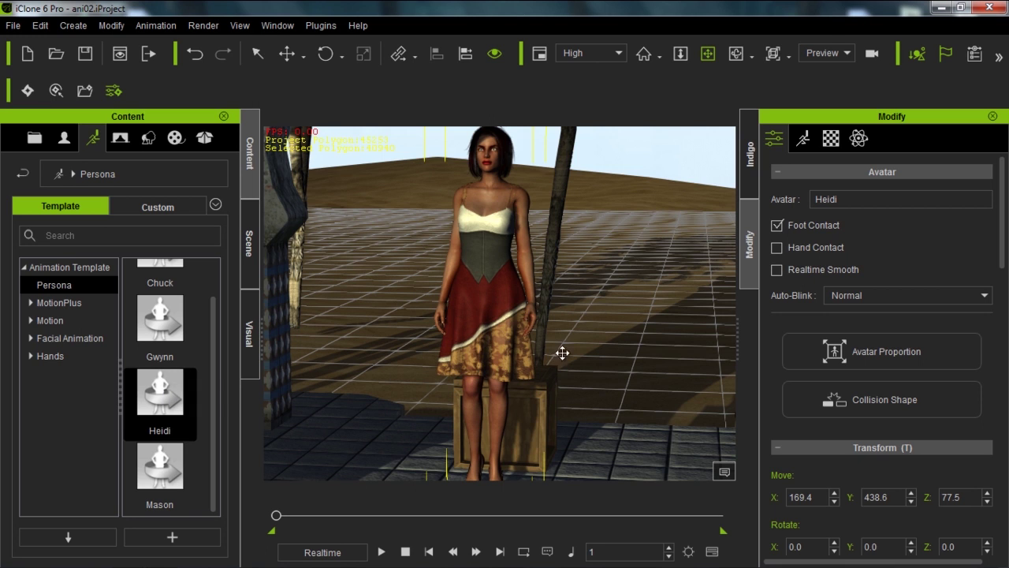
right_click_drag(602, 351, 563, 355)
right_click(483, 245)
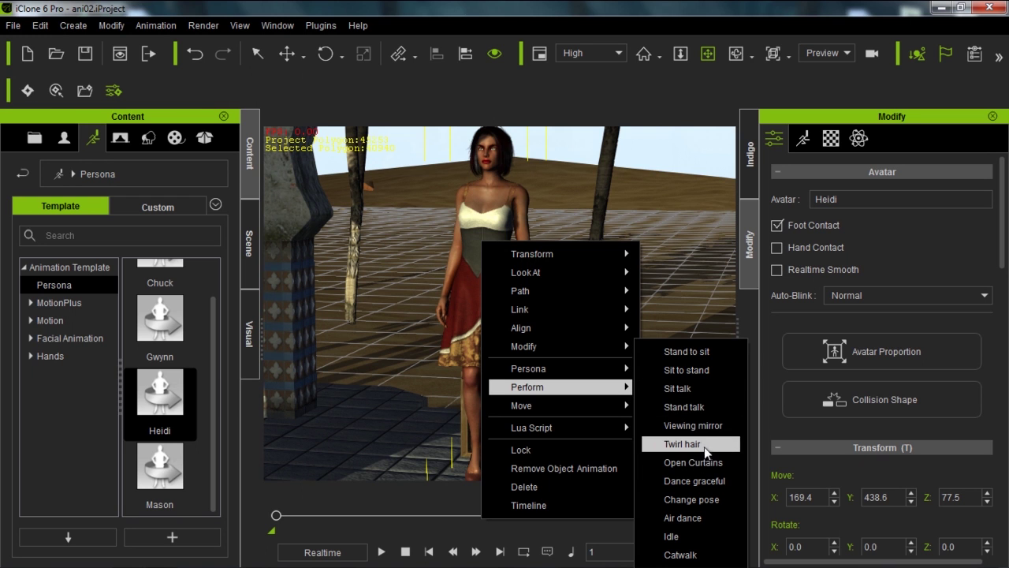
left_click(691, 351)
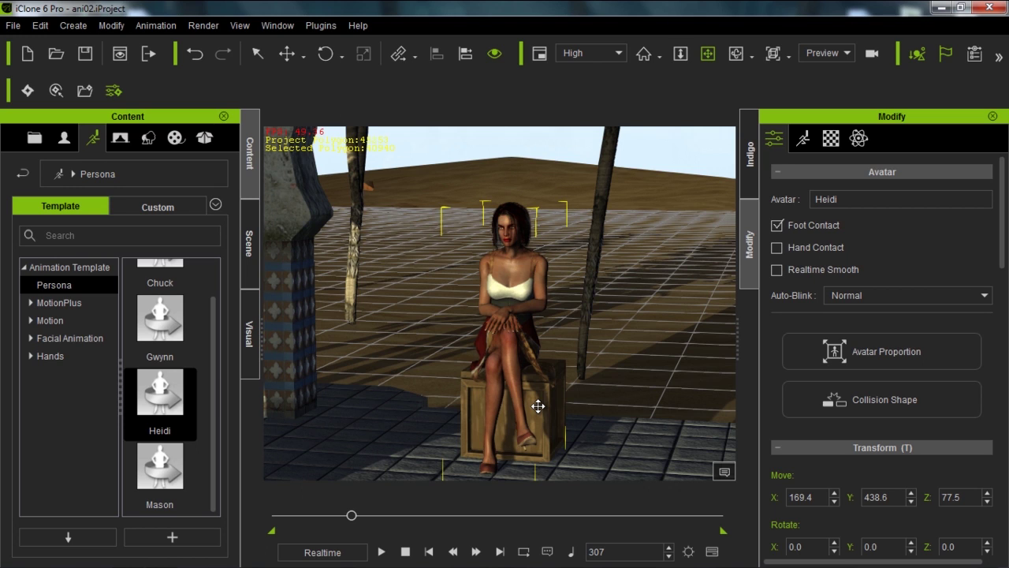
- Open the timeline and show the tracks of the Heidi avatar
key("F3")
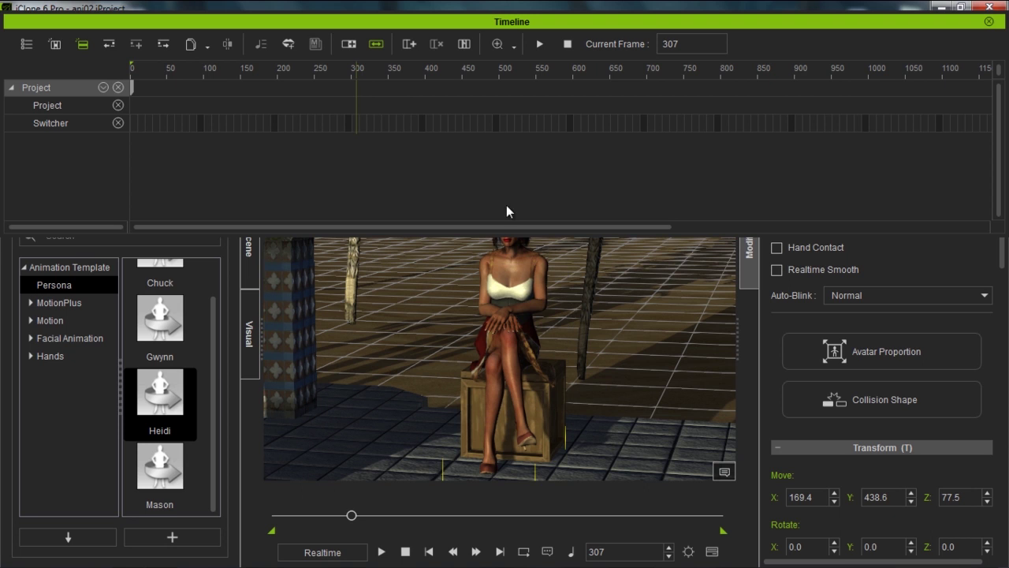
left_click(26, 45)
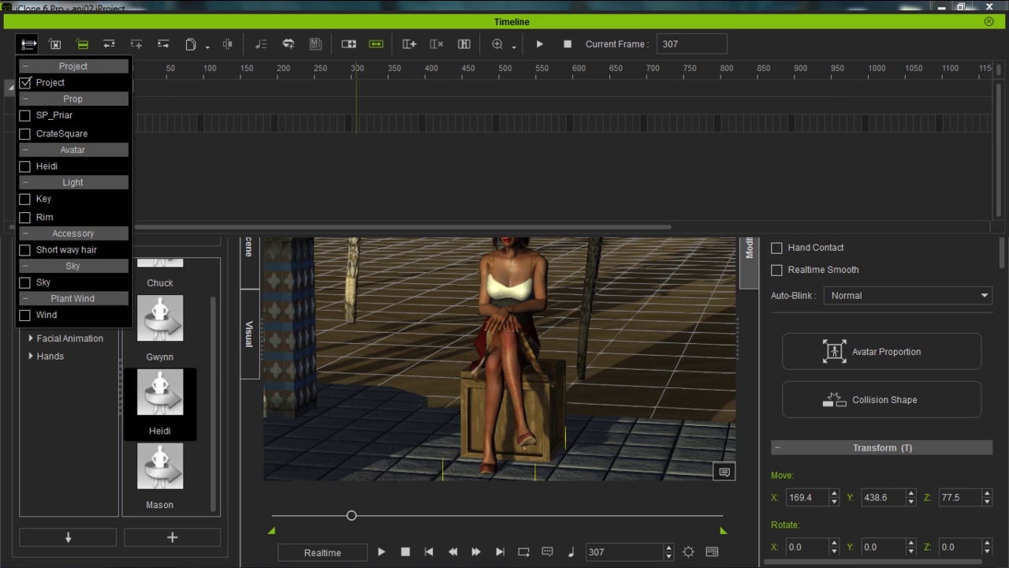
left_click(25, 166)
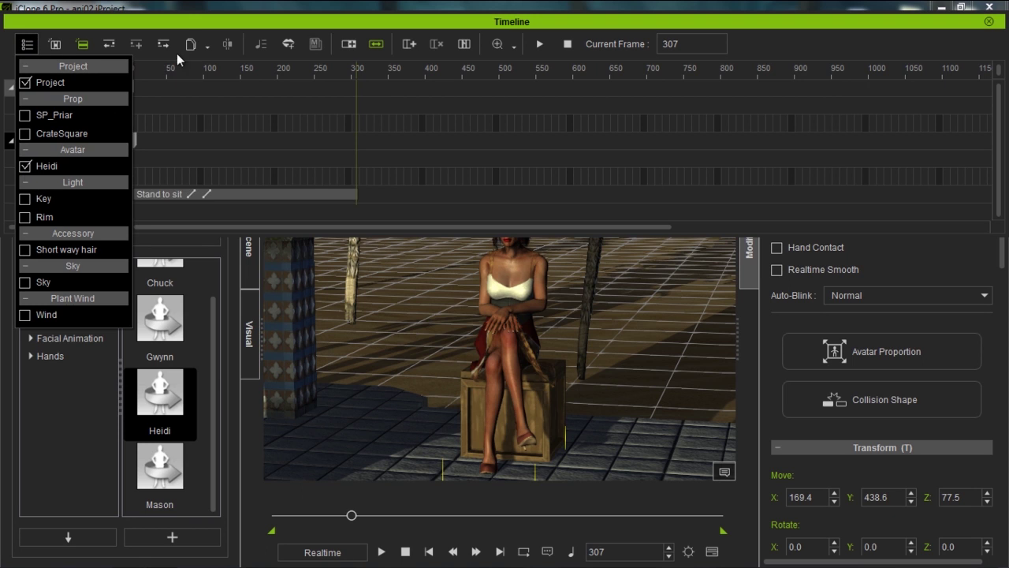
left_click(188, 25)
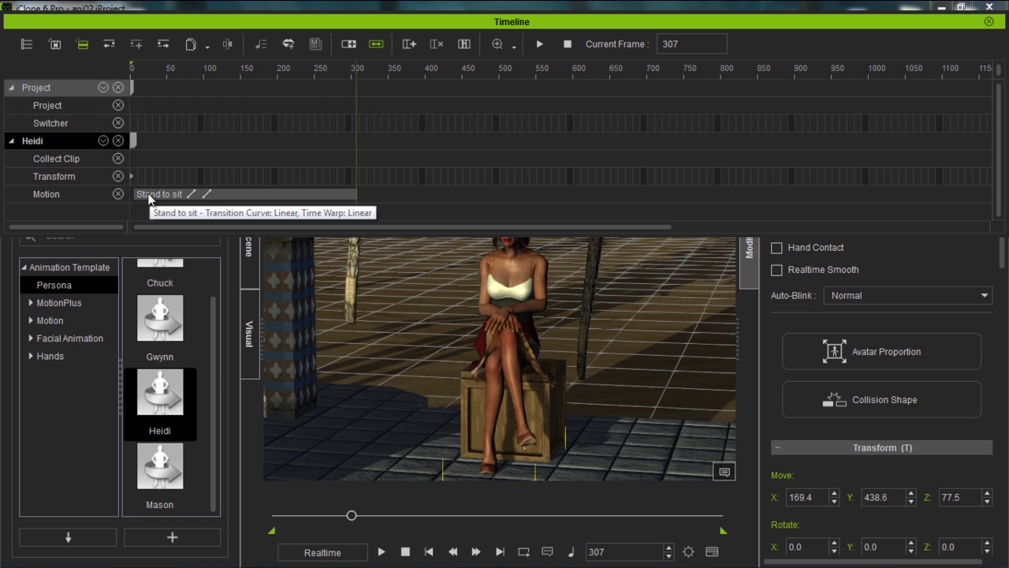
- Play the Stand to sit clip from frame 1 and pause at frame 382
left_click_drag(172, 70, 72, 80)
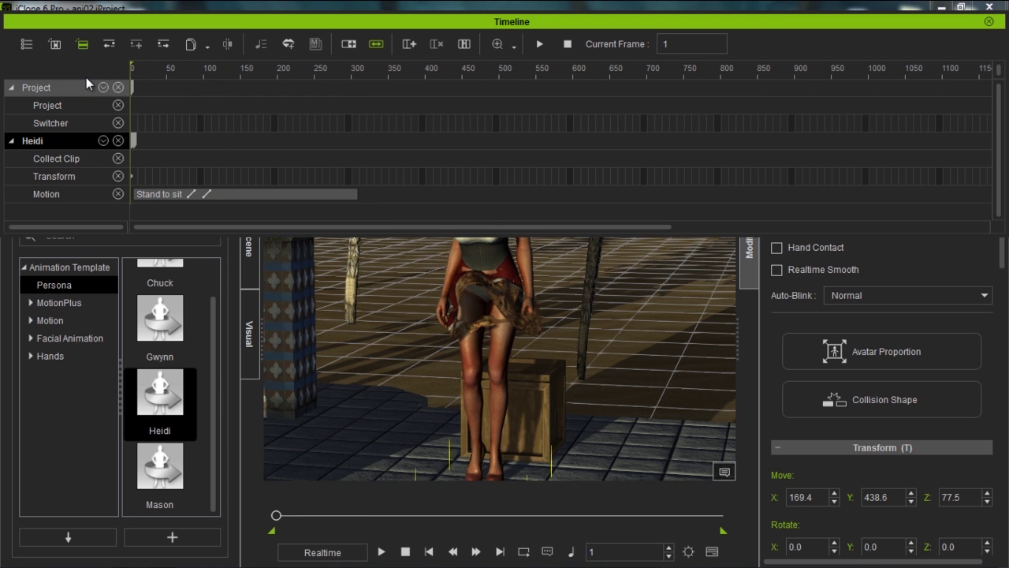
key("space")
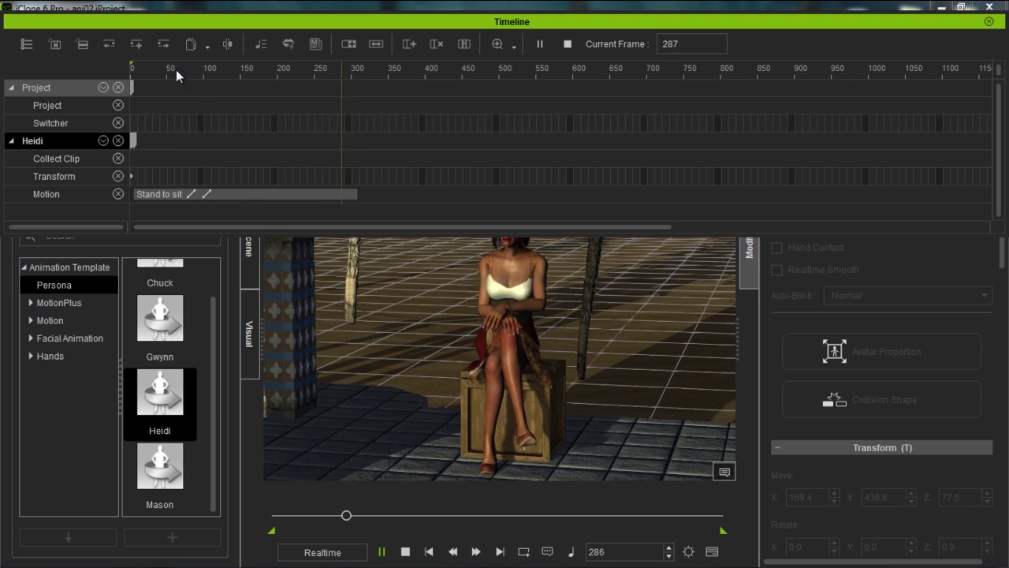
key("space")
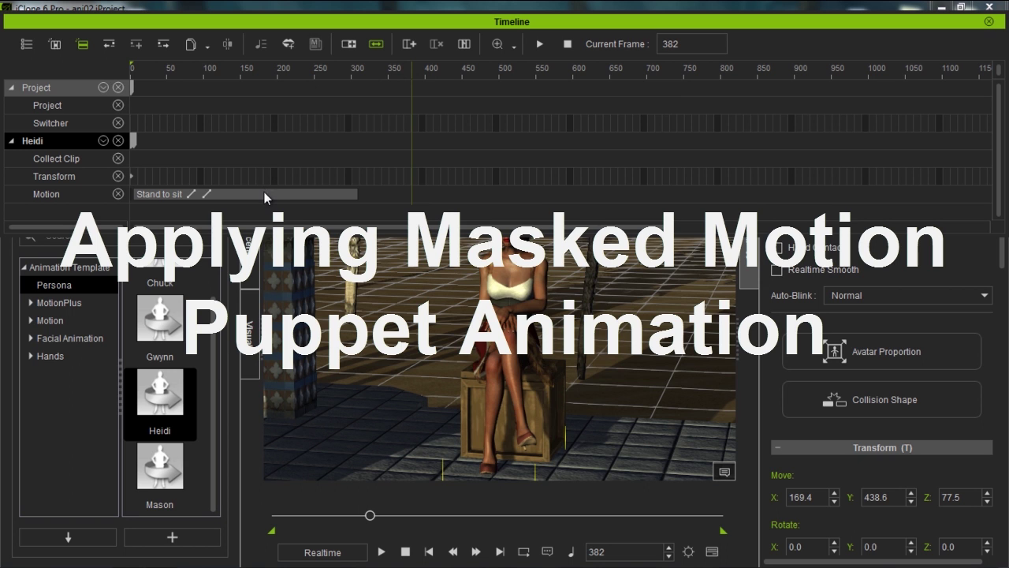
- Close the timeline and open Motion Puppet for the avatar, placing its window clear of the seated figure
left_click(989, 23)
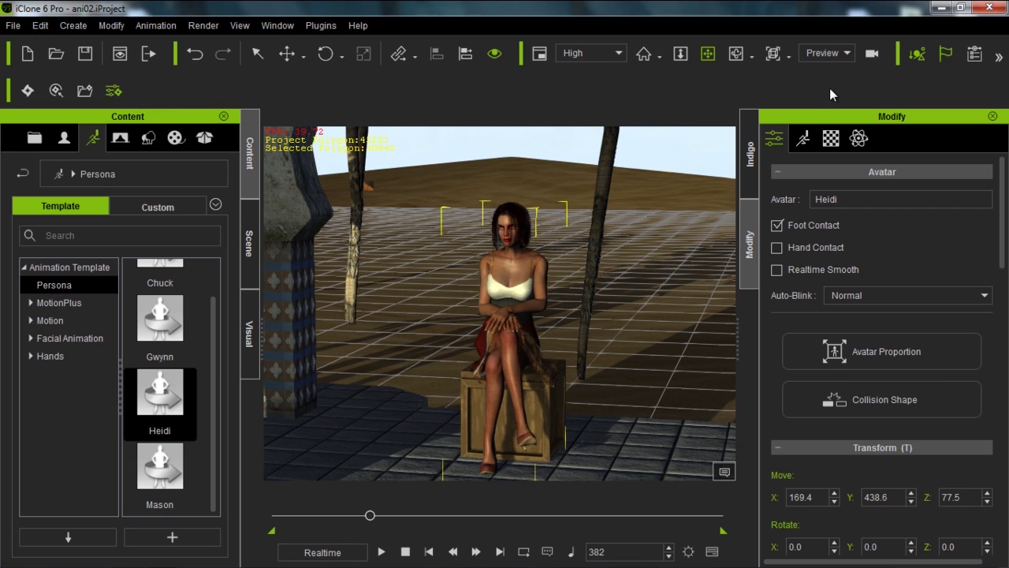
left_click(801, 140)
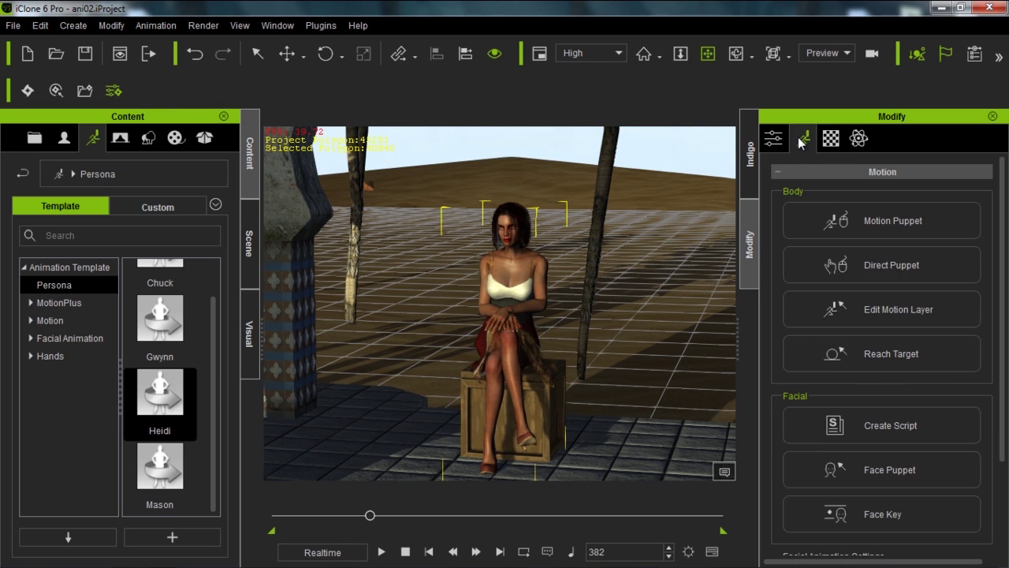
left_click(886, 225)
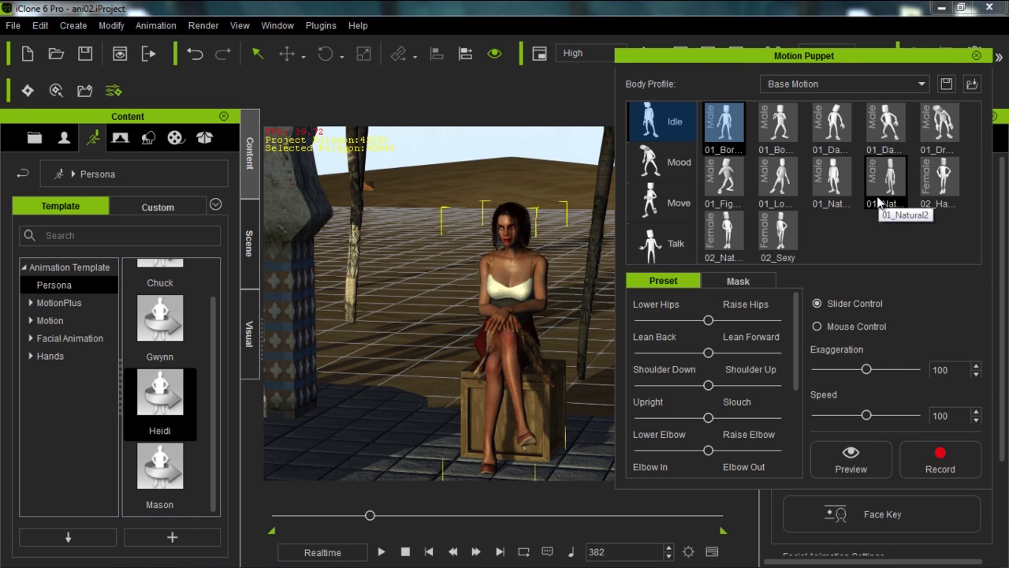
left_click_drag(866, 55, 280, 45)
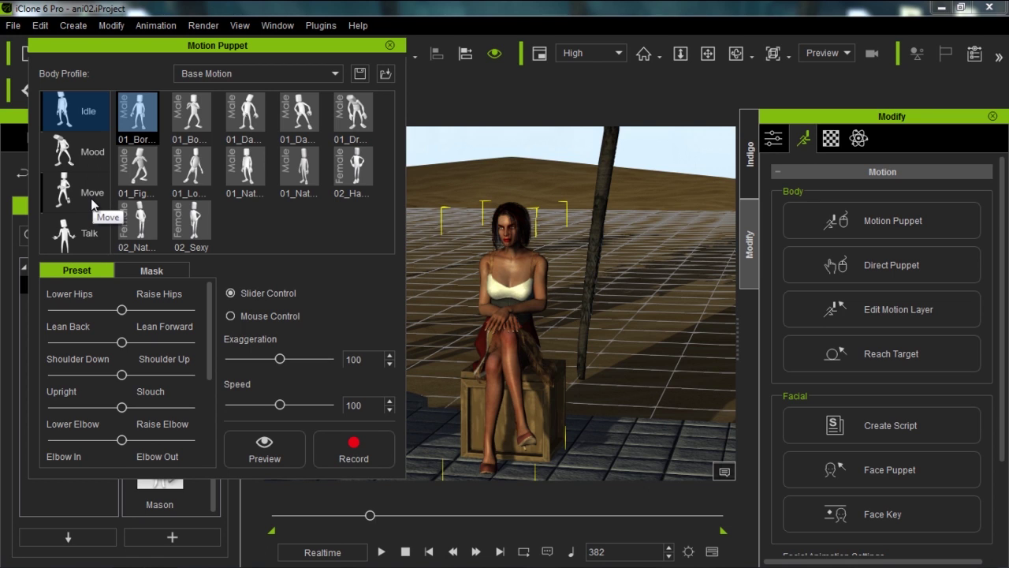
- Preview the idle motion 01_Fig..., and select and preview the female mood motion 02_Dejec... on the seated avatar
left_click(147, 171)
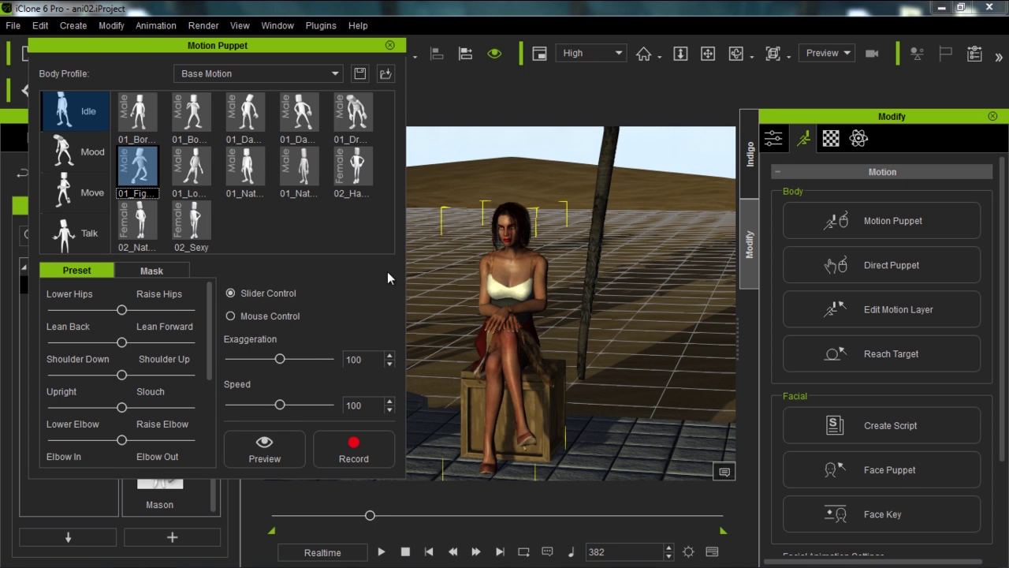
key("space")
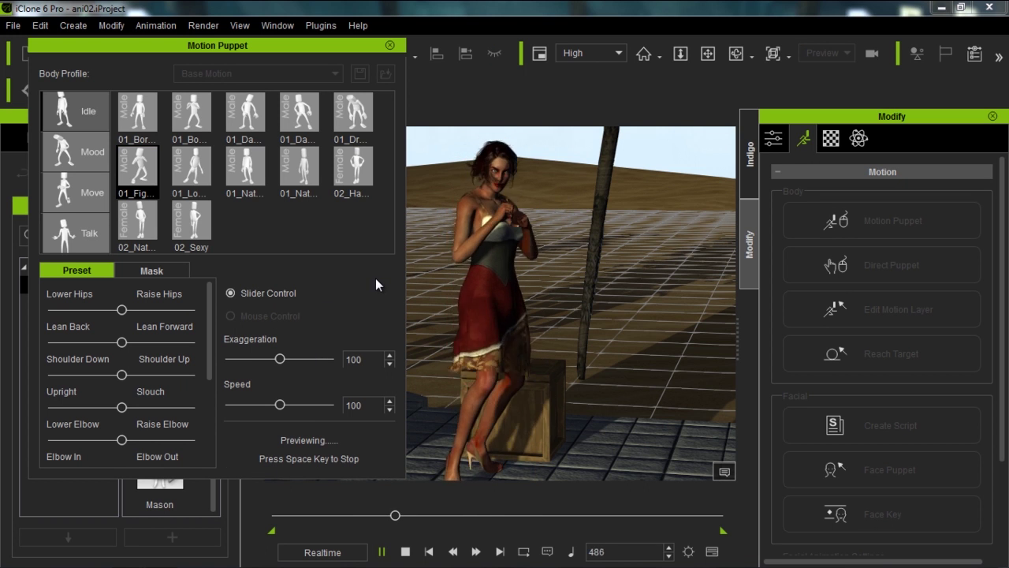
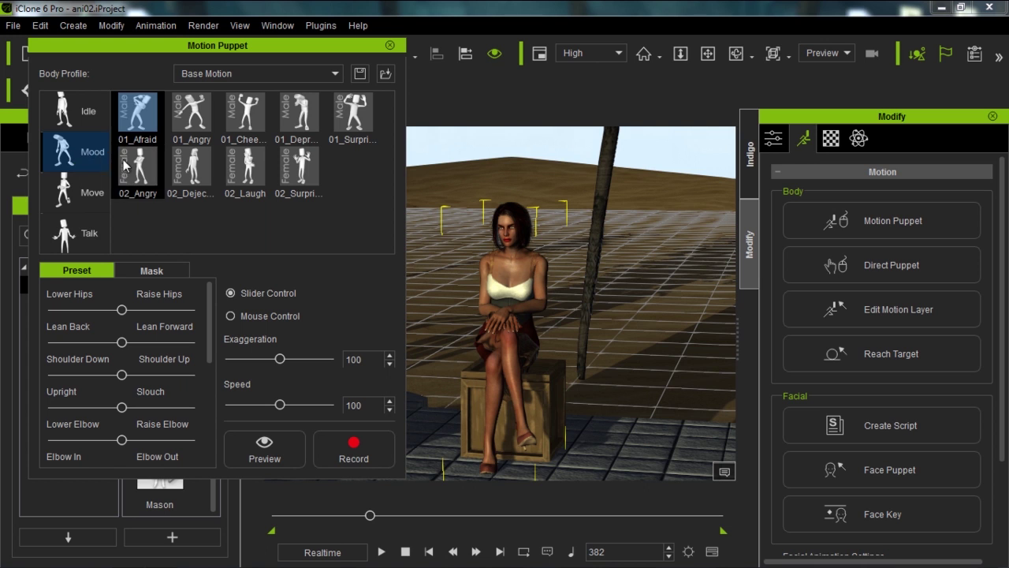
left_click(193, 175)
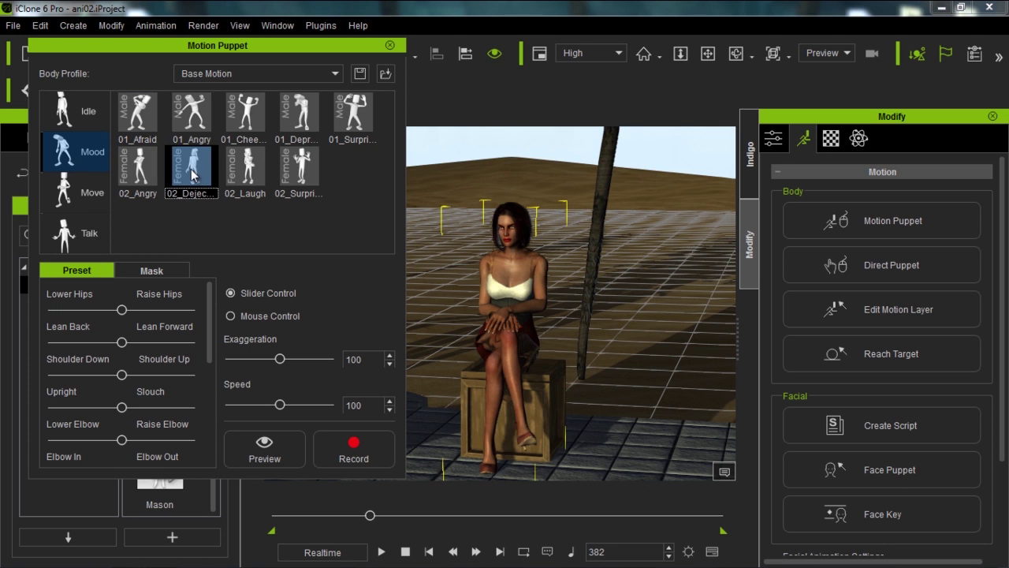
key("space")
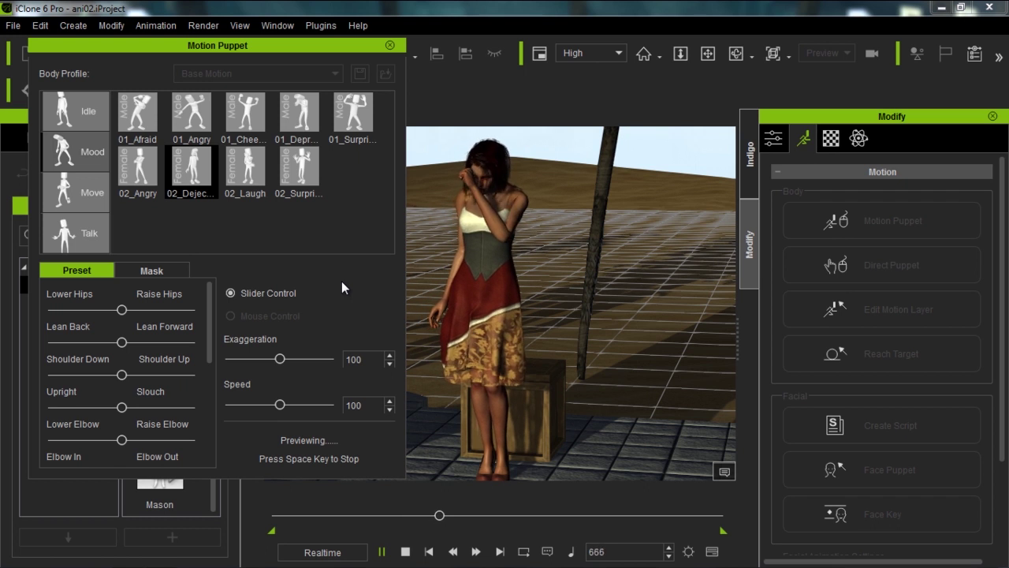
key("space")
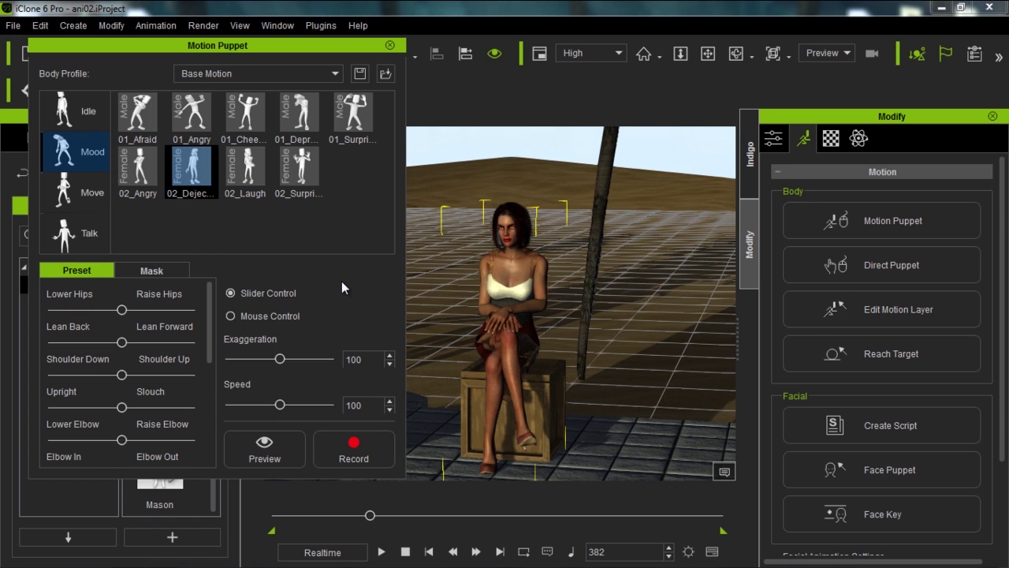
- Mask out the torso, hips and both legs for the puppet motion and preview it on the seated avatar
left_click(156, 271)
left_click(115, 367)
left_click(123, 412)
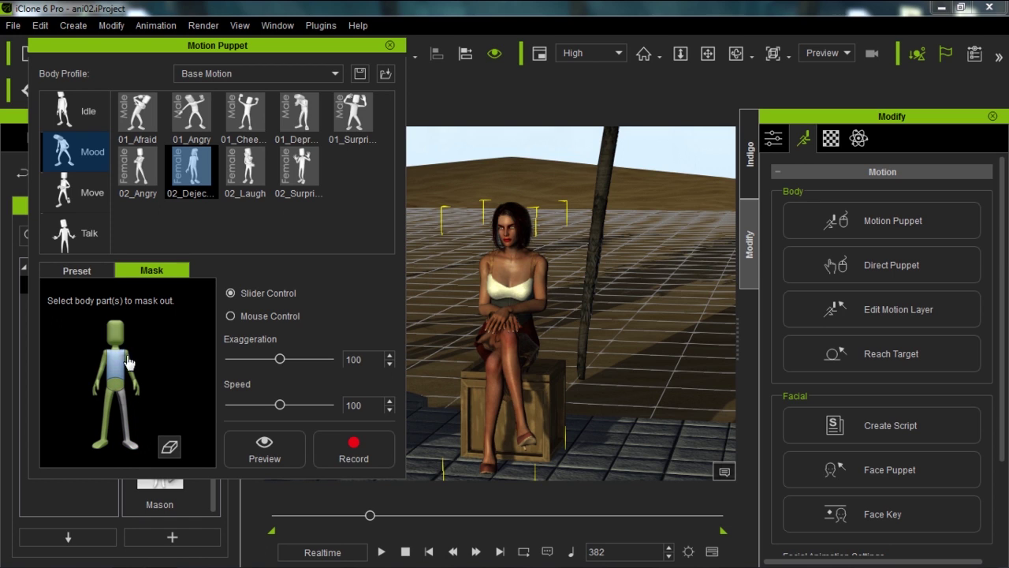
left_click(117, 388)
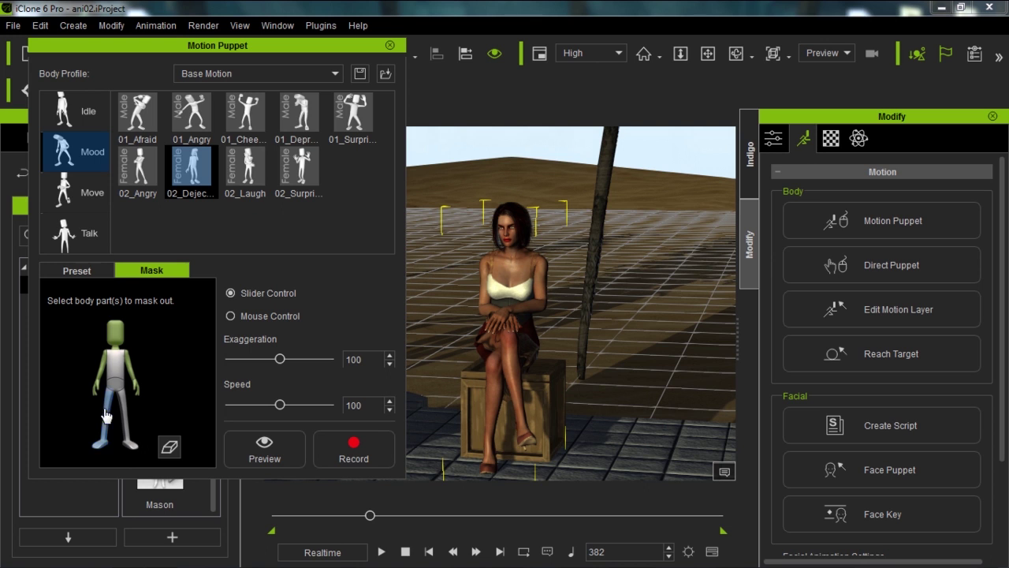
left_click(107, 418)
key("space")
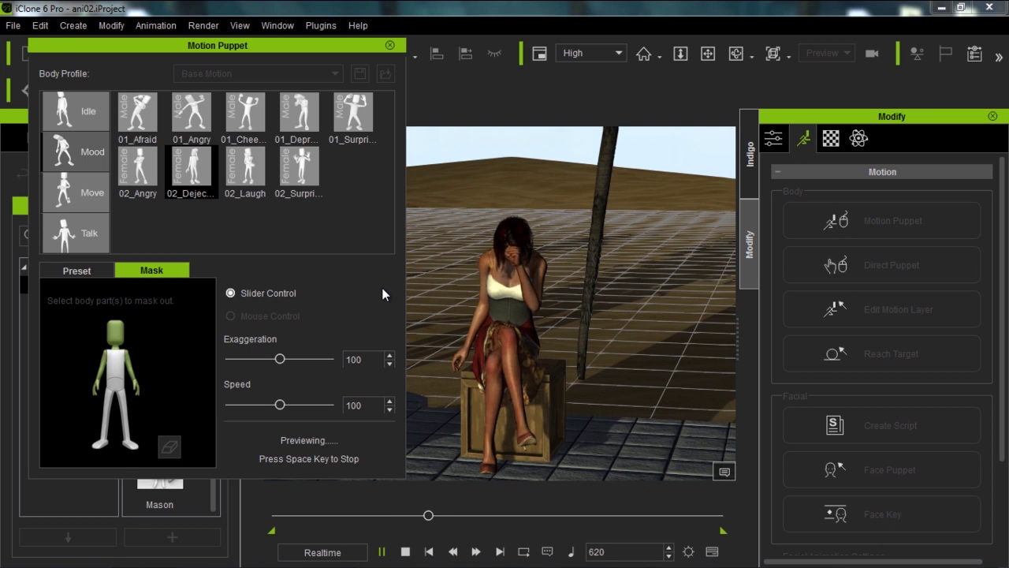
key("space")
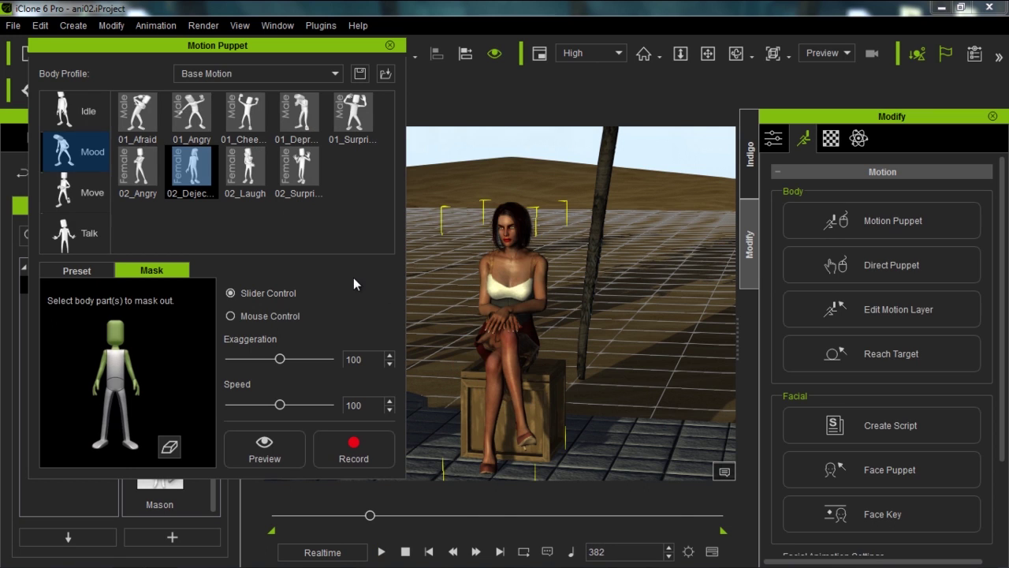
- Set the puppet motion's Exaggeration to 55 and Speed to 64, and preview it
left_click_drag(284, 364, 262, 367)
left_click_drag(280, 405, 270, 404)
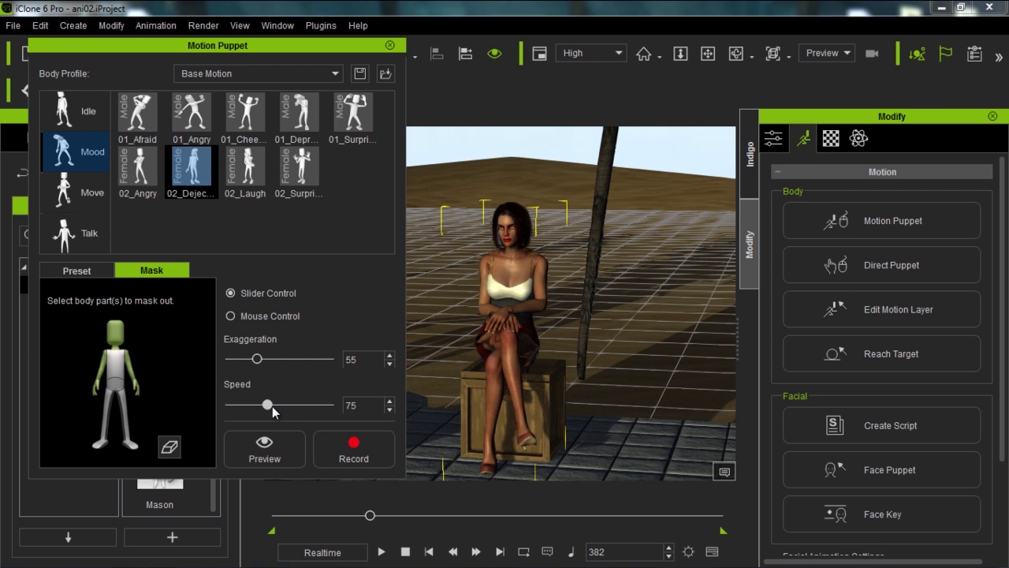
key("space")
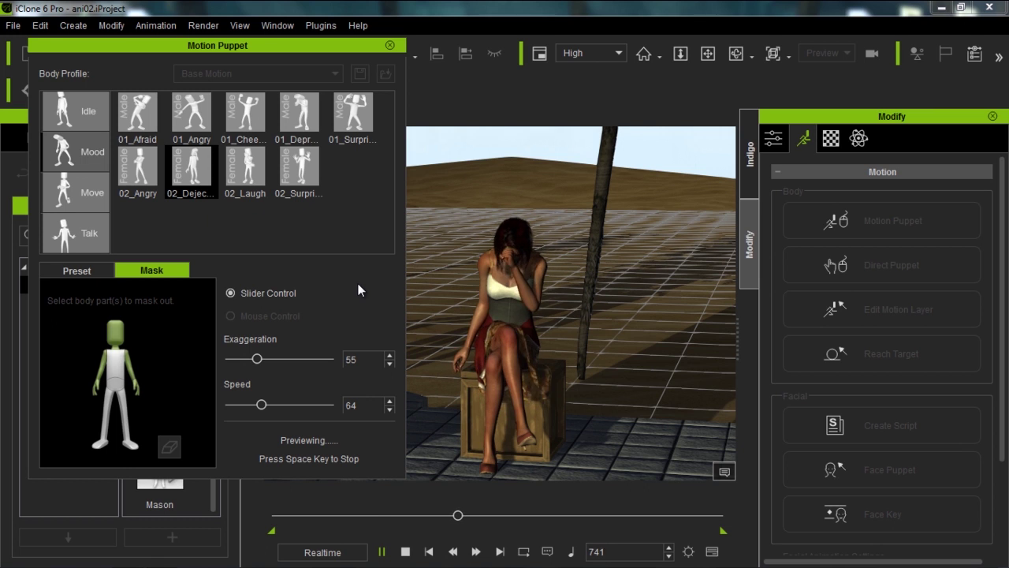
key("space")
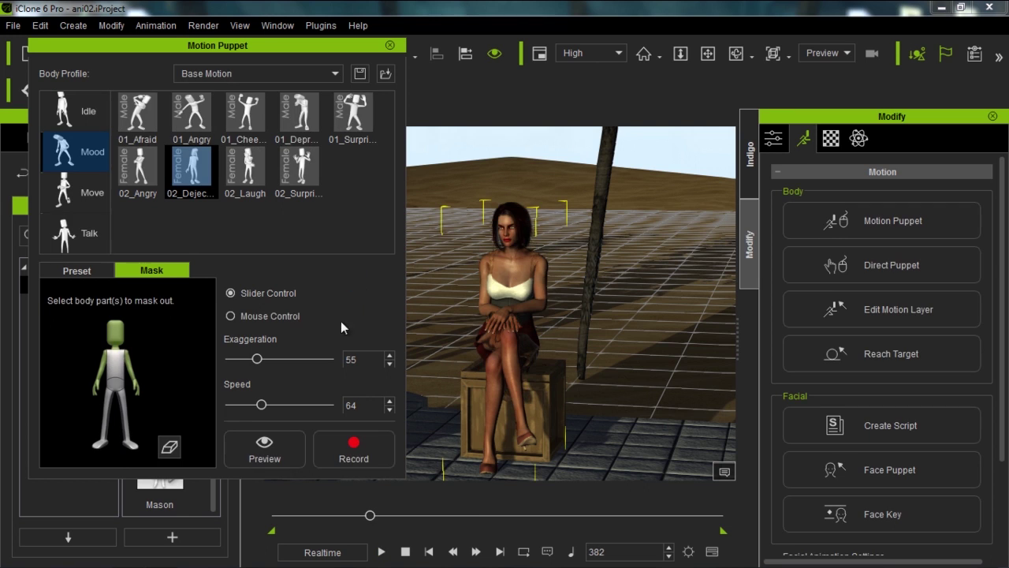
- Record the masked puppet motion from frame 382 to frame 677 and close Motion Puppet
left_click(351, 447)
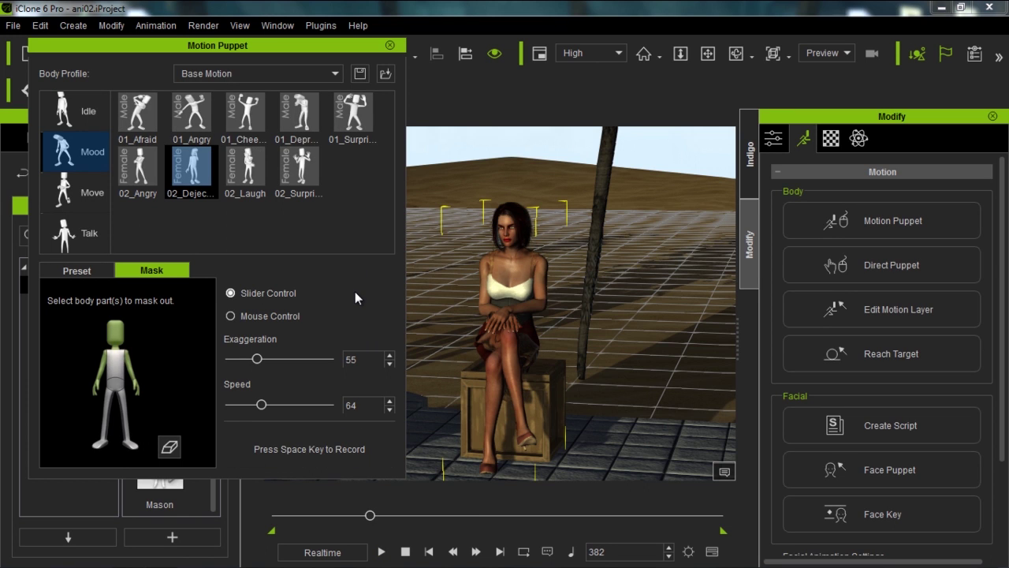
key("space")
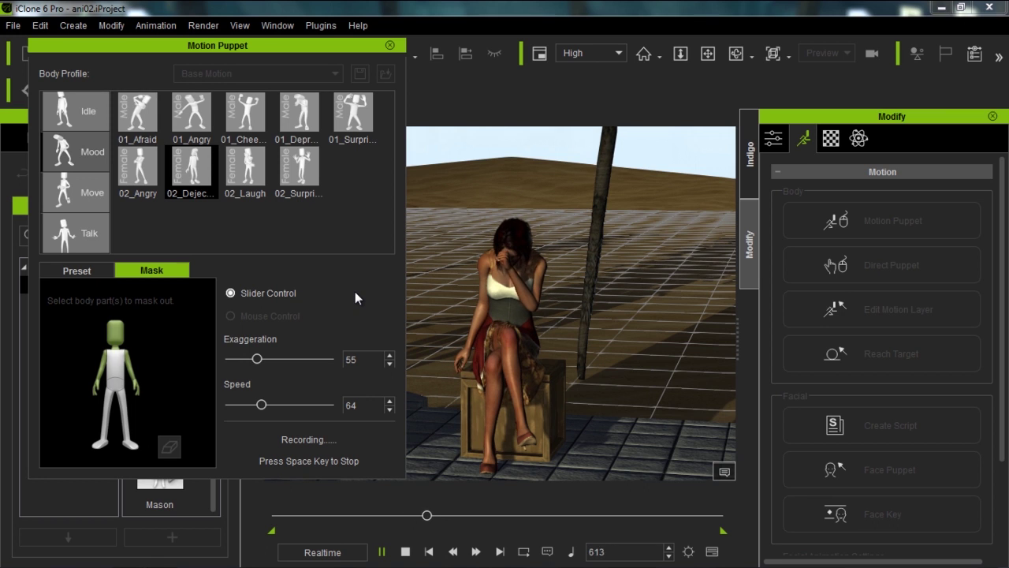
key("space")
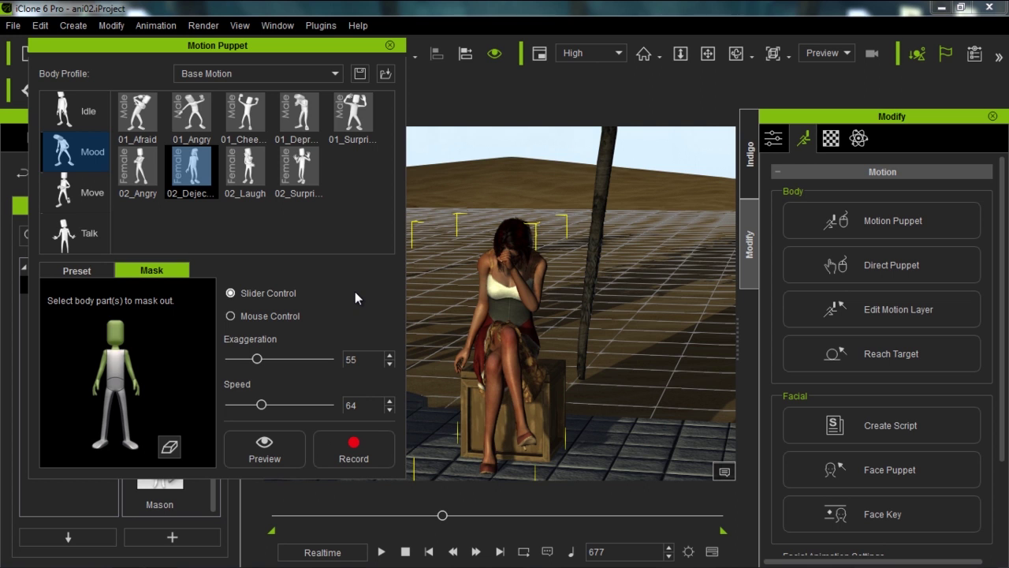
left_click(391, 46)
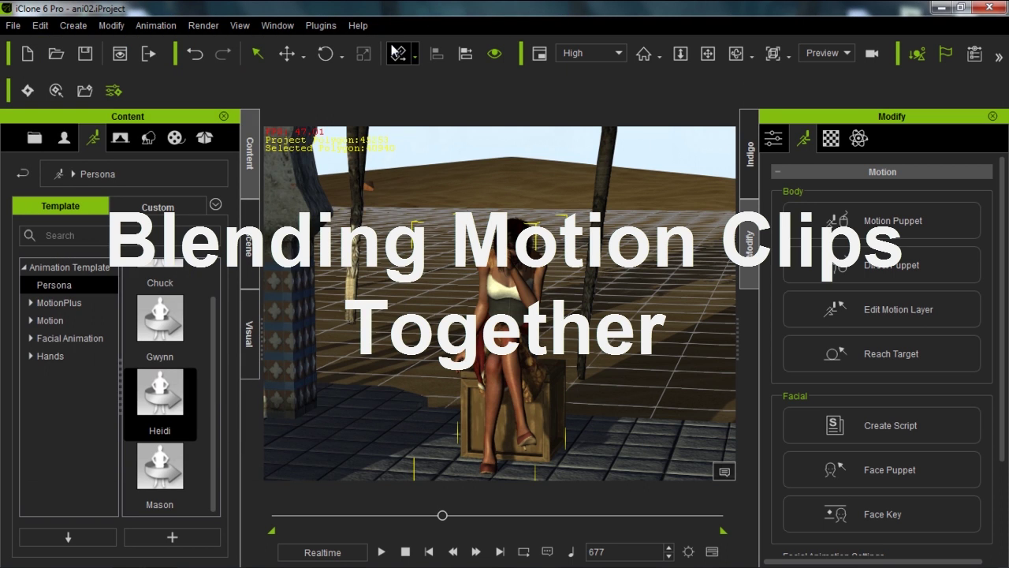
- Open the timeline and move the Puppet Clip earlier, to about frame 323, just behind the preceding motion clip
key("F3")
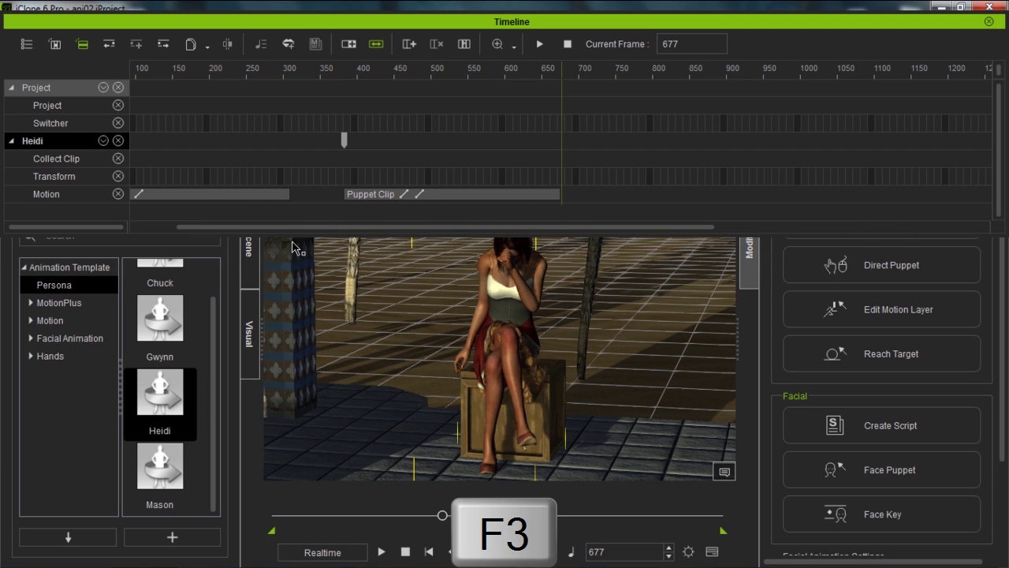
left_click(375, 197)
left_click_drag(375, 193, 332, 202)
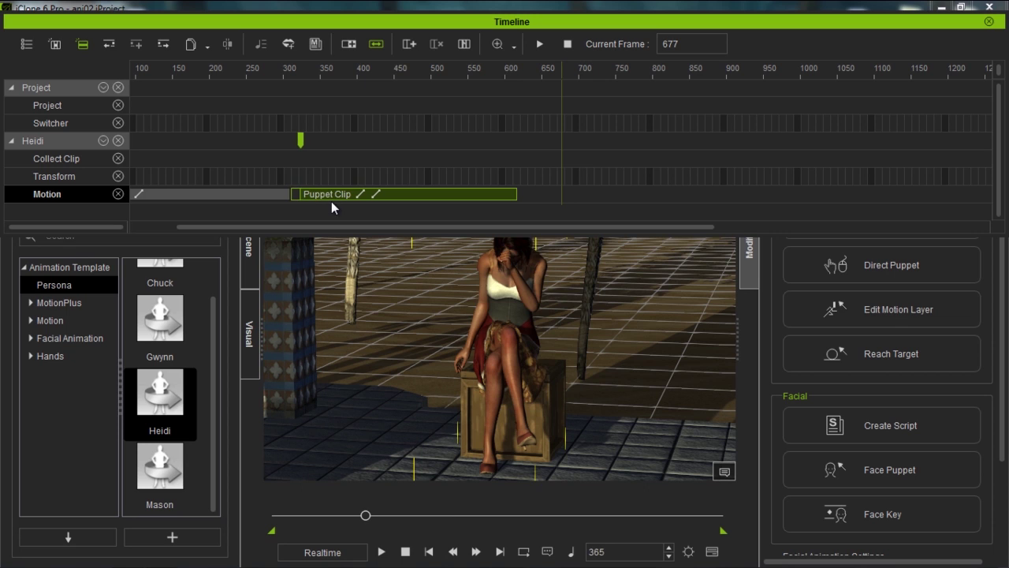
- Examine the transition into the Puppet Clip by scrubbing frames 313 to 316 and playing from frame 243 to 349
left_click(293, 68)
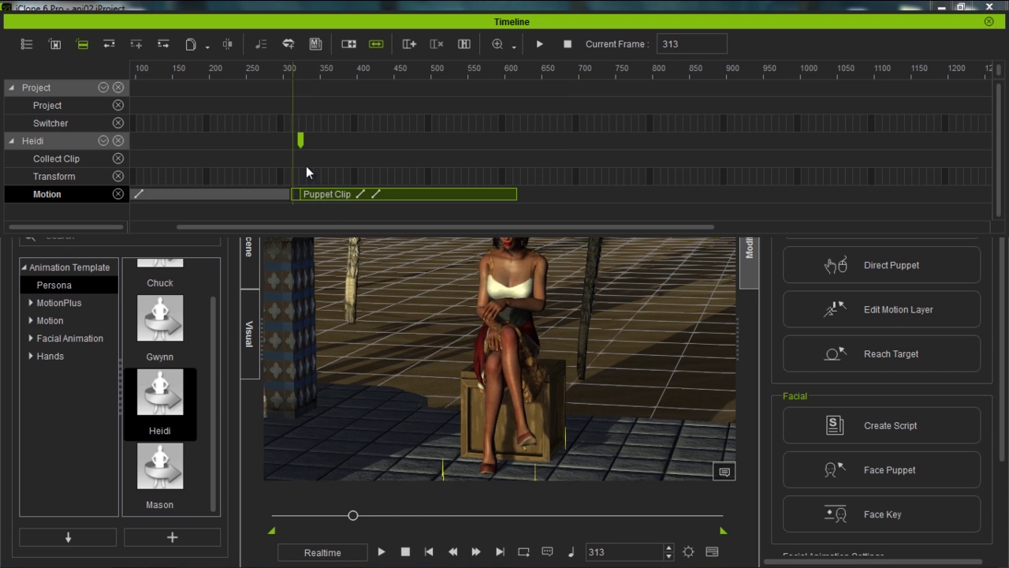
scroll(307, 169, "up", 3)
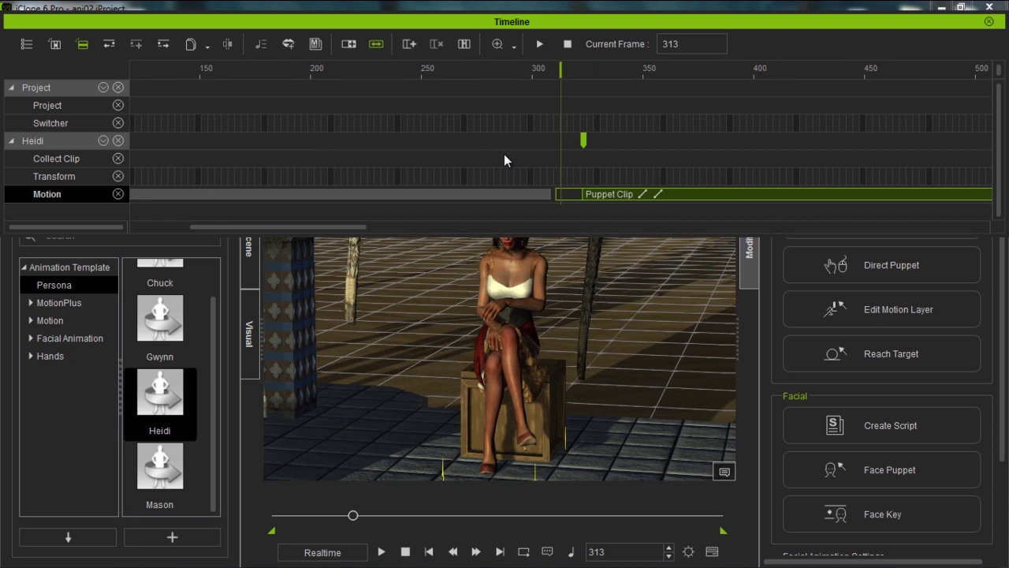
scroll(505, 154, "up", 3)
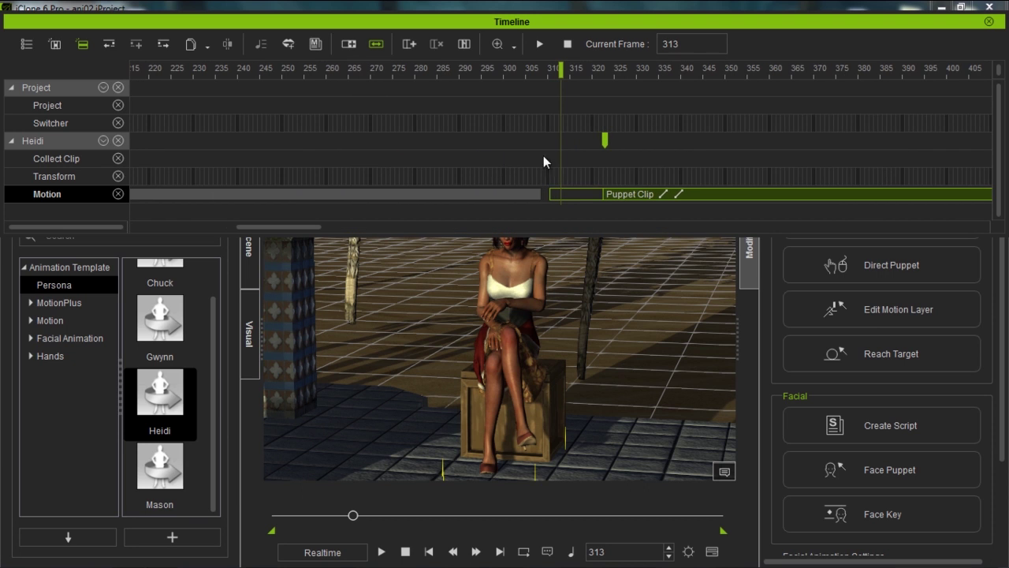
left_click_drag(551, 69, 575, 74)
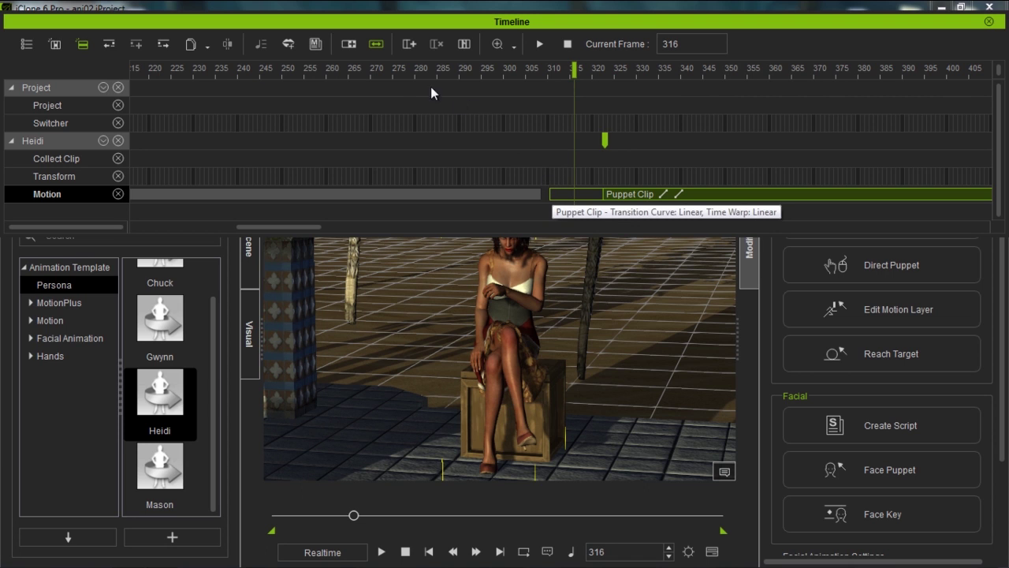
left_click(251, 70)
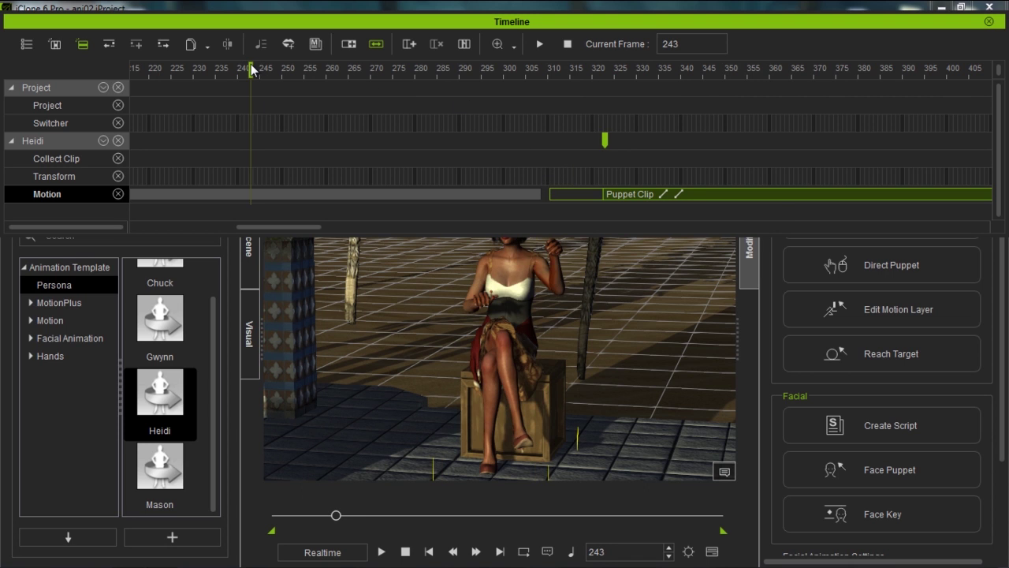
key("space")
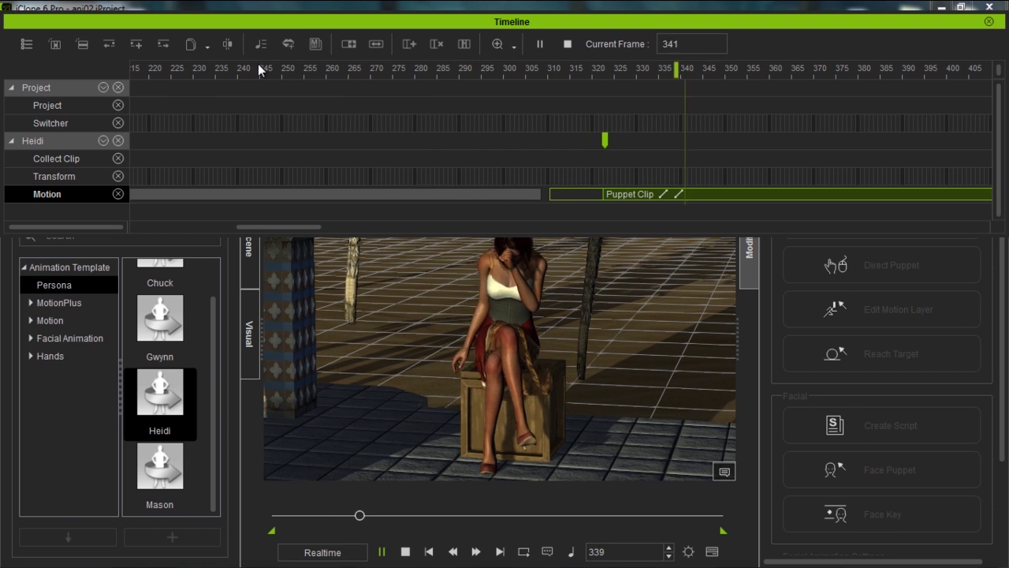
key("space")
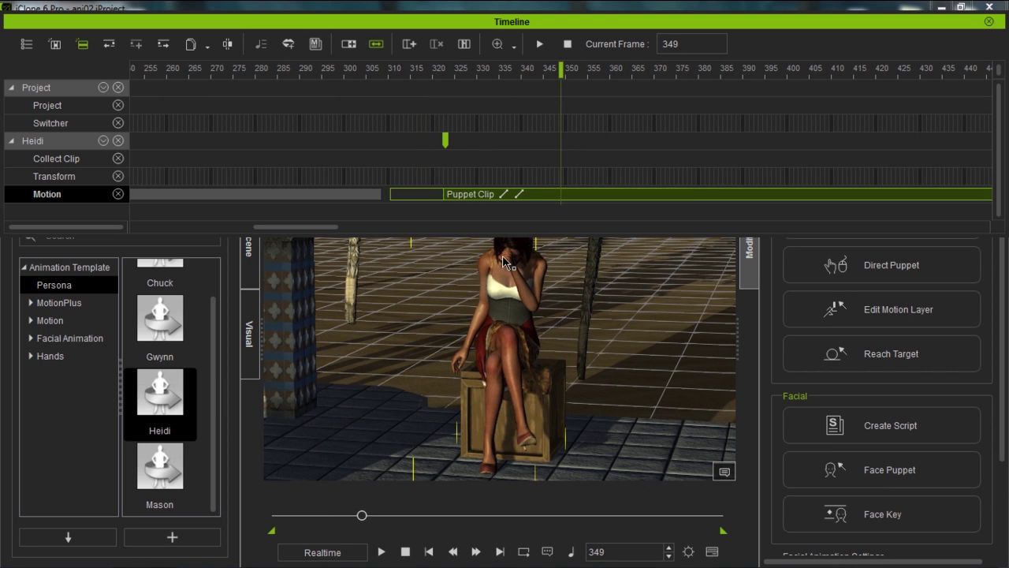
- Extend the Puppet Clip's blend back to about frame 259 over the preceding clip, and play from frame 251 to 644
mouse_move(321, 228)
left_mouse_down()
mouse_move(302, 230)
mouse_move(320, 226)
left_mouse_up()
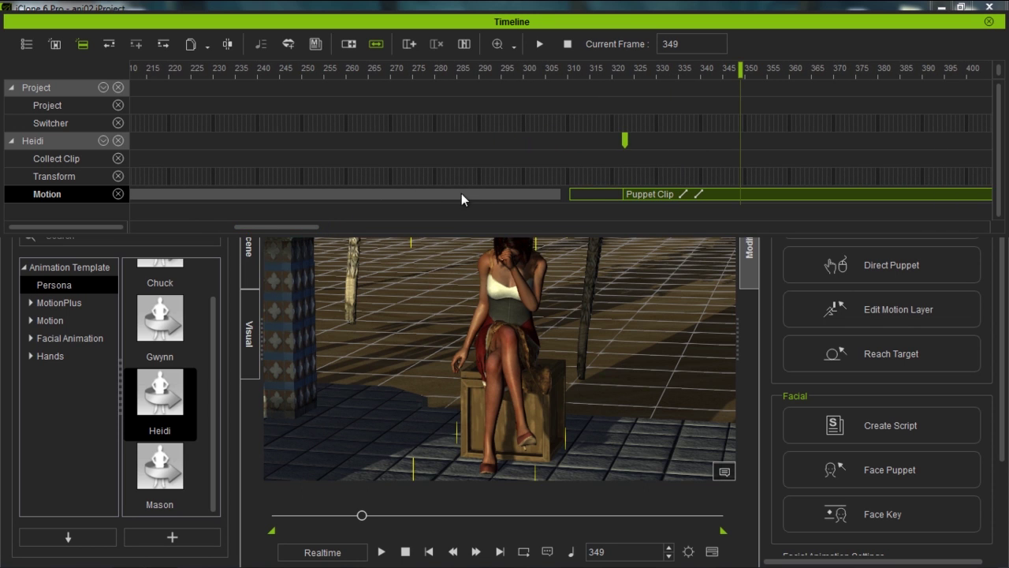
left_click_drag(564, 194, 345, 199)
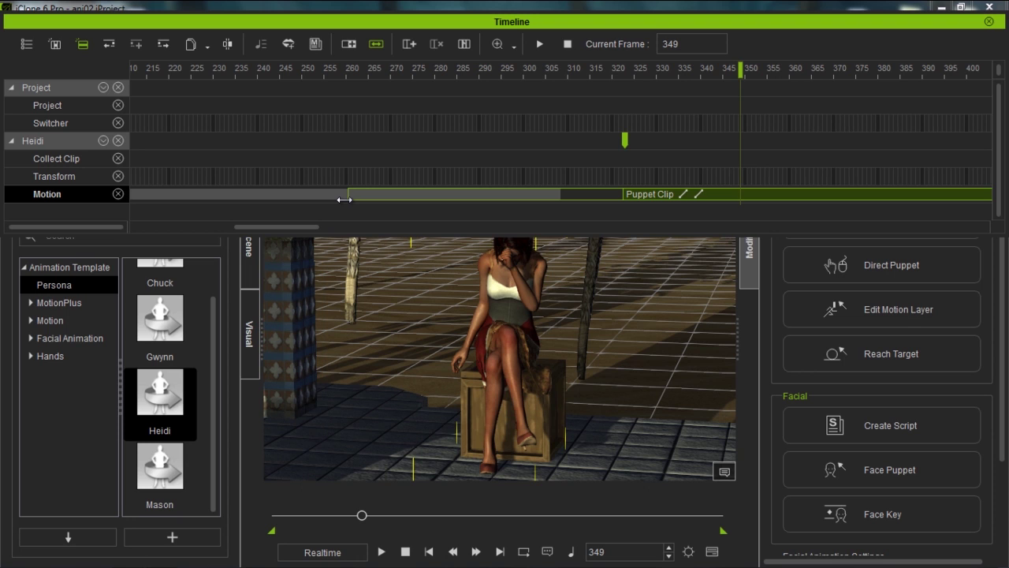
left_click(305, 68)
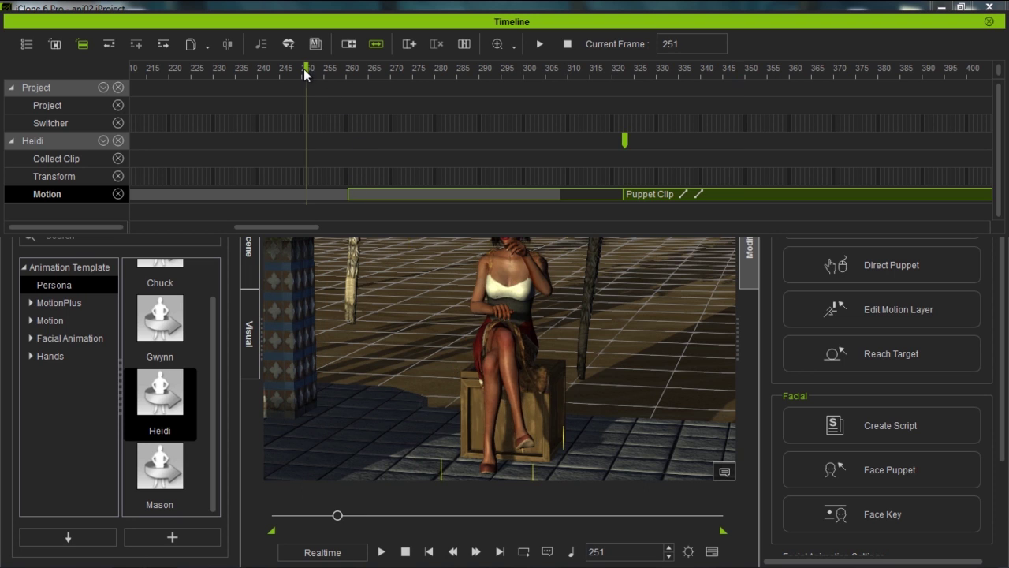
key("space")
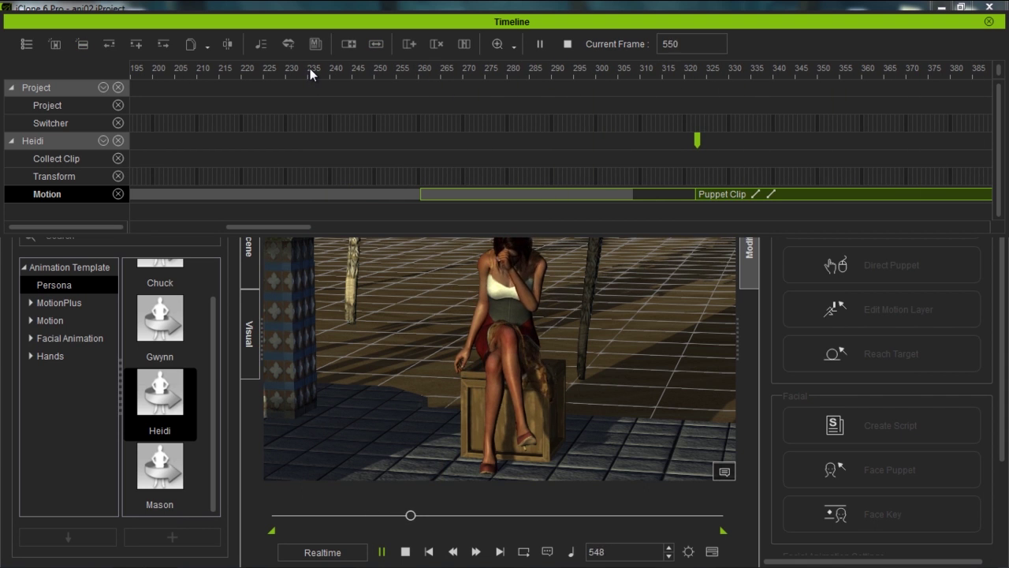
key("space")
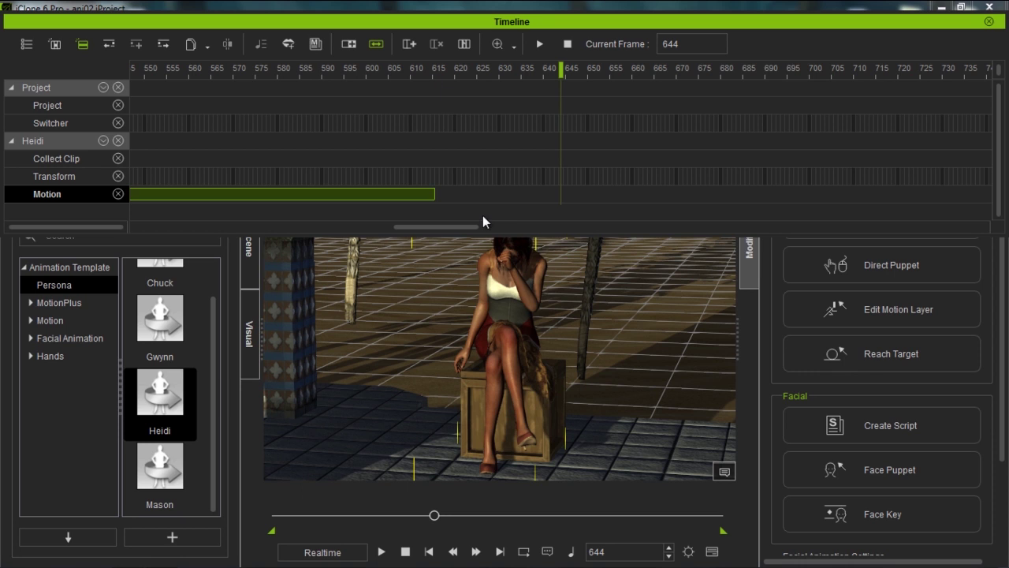
- Have the avatar perform the Sit to stand motion at frame 644, and show where its clip starts in the timeline
right_click(510, 288)
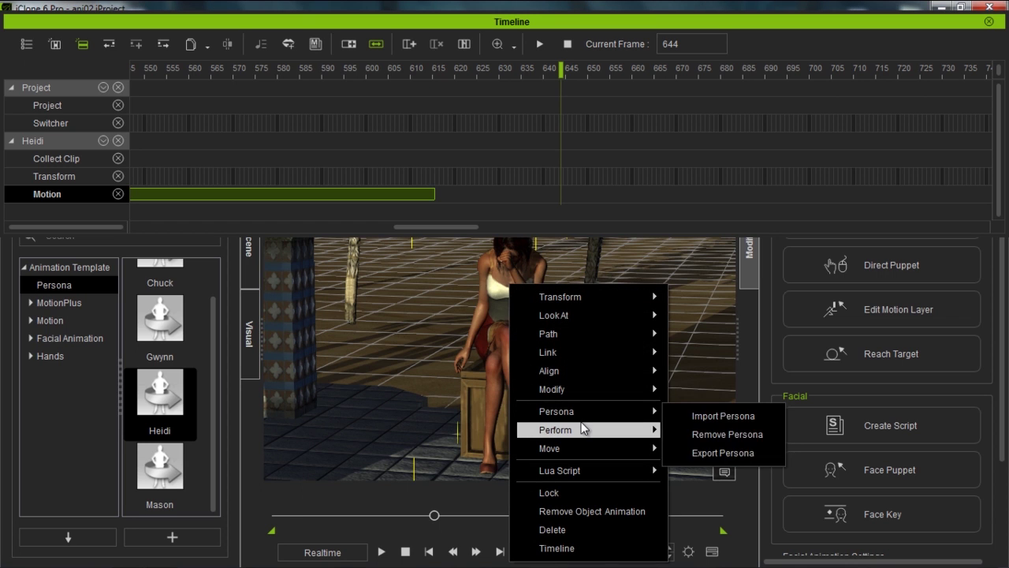
mouse_move(582, 429)
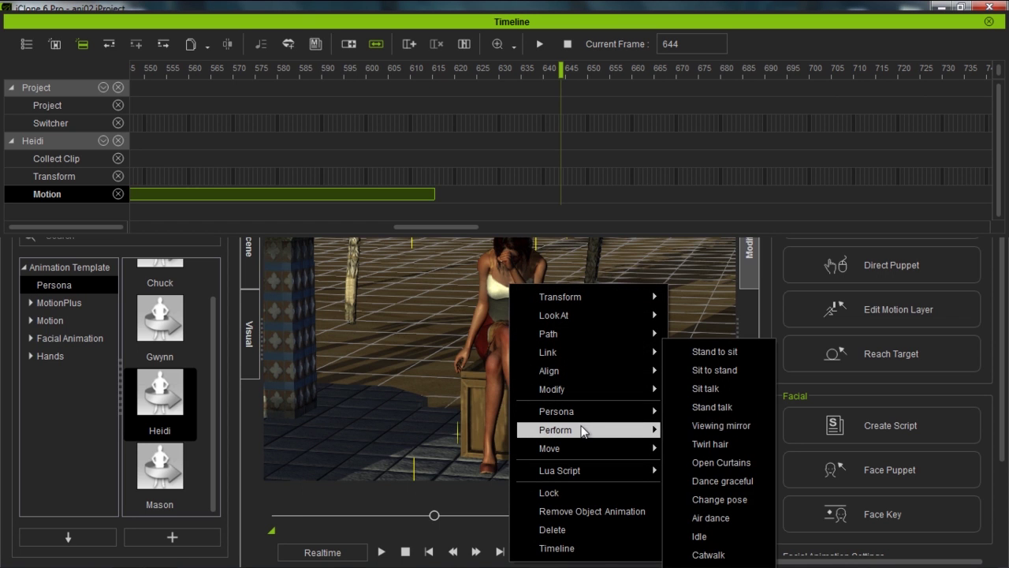
left_click(715, 369)
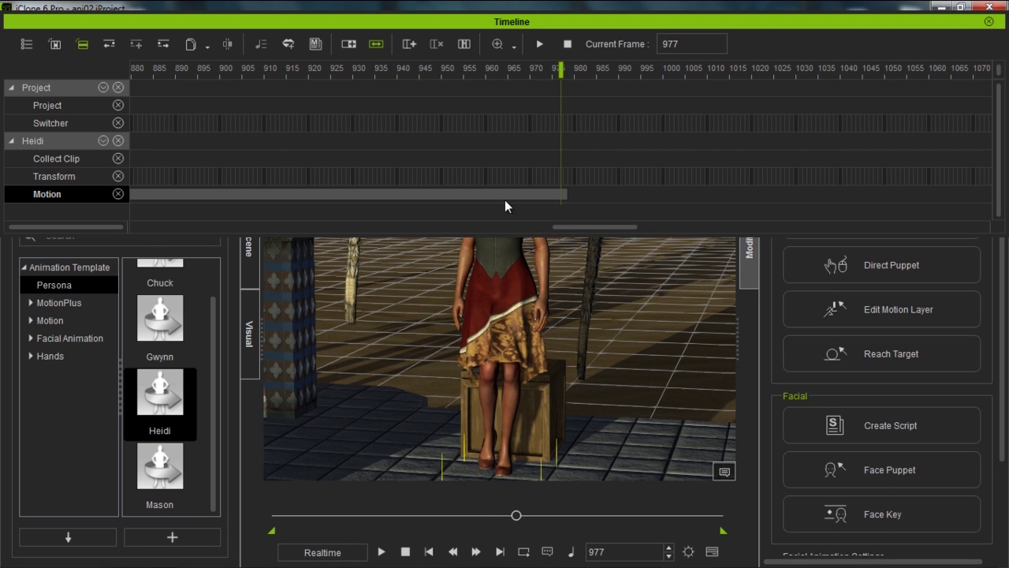
left_click_drag(583, 225, 428, 230)
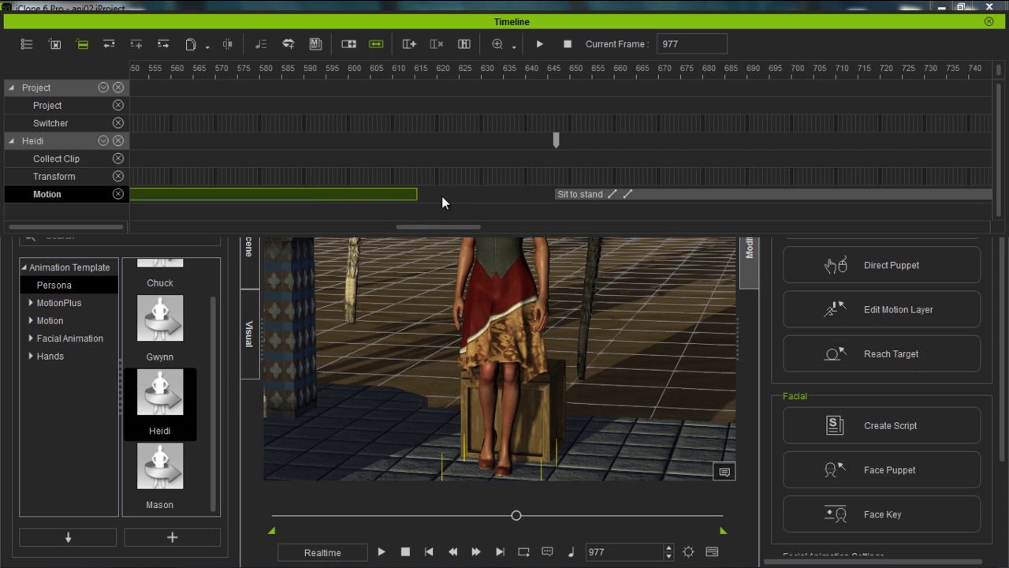
- Move the Sit to stand clip earlier to about frame 616, directly behind the Puppet Clip, and play the transition from about frame 572
left_click_drag(684, 194, 550, 202)
left_click(549, 202)
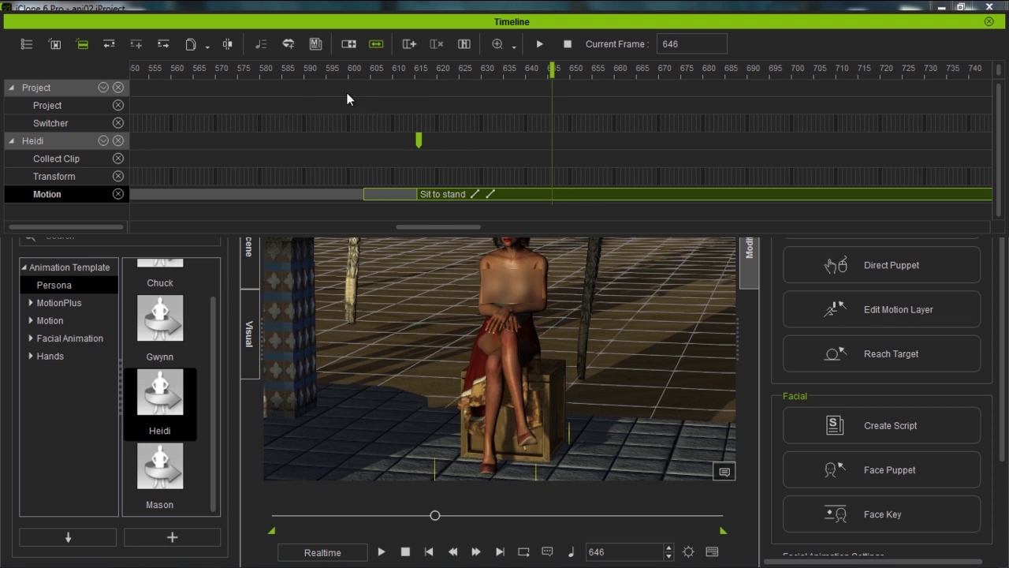
left_click(296, 70)
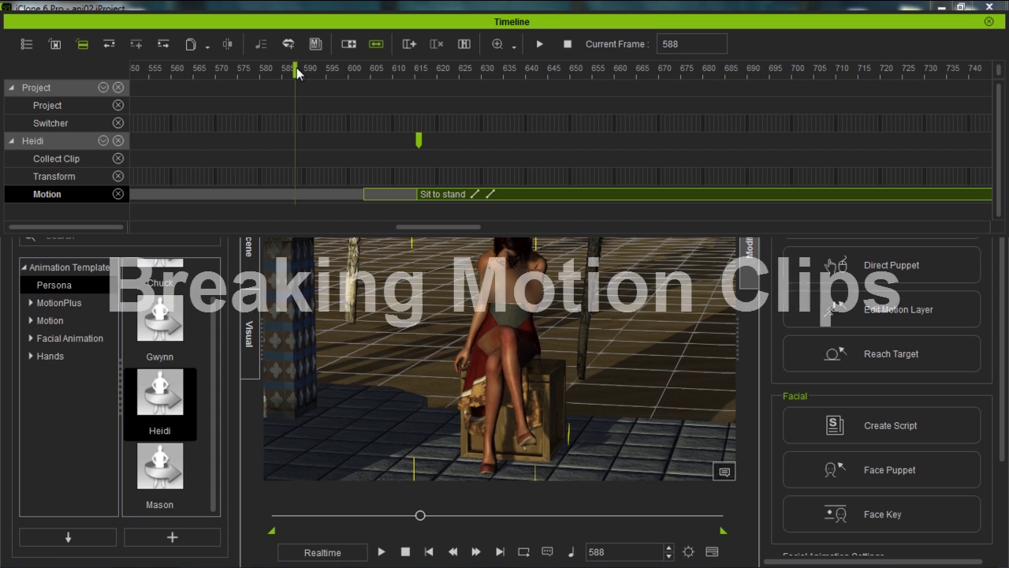
left_click(225, 70)
key("space")
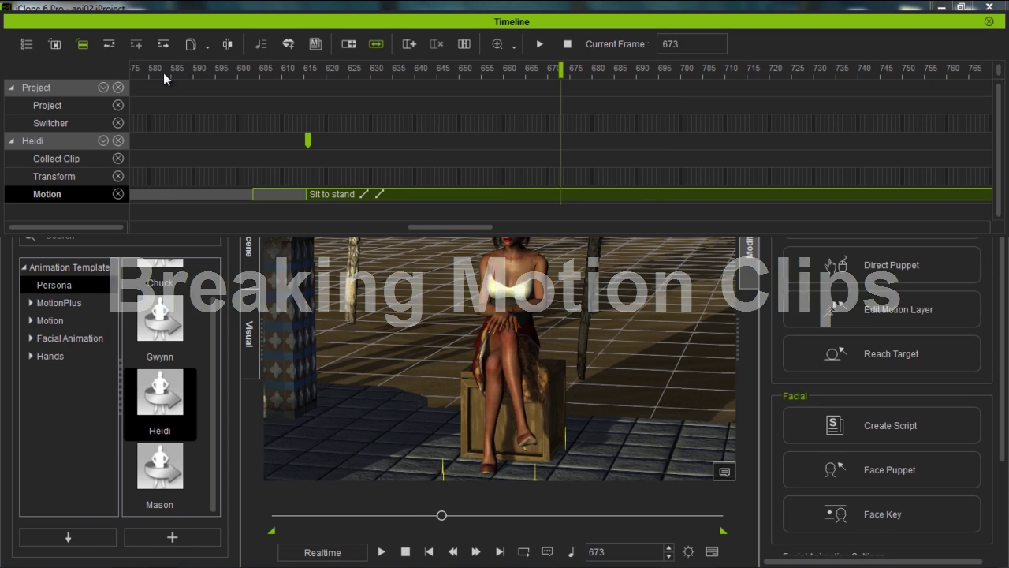
- Replay the transition into Sit to stand from about frame 582 to 643 and from frame 593 to 752
left_click(163, 73)
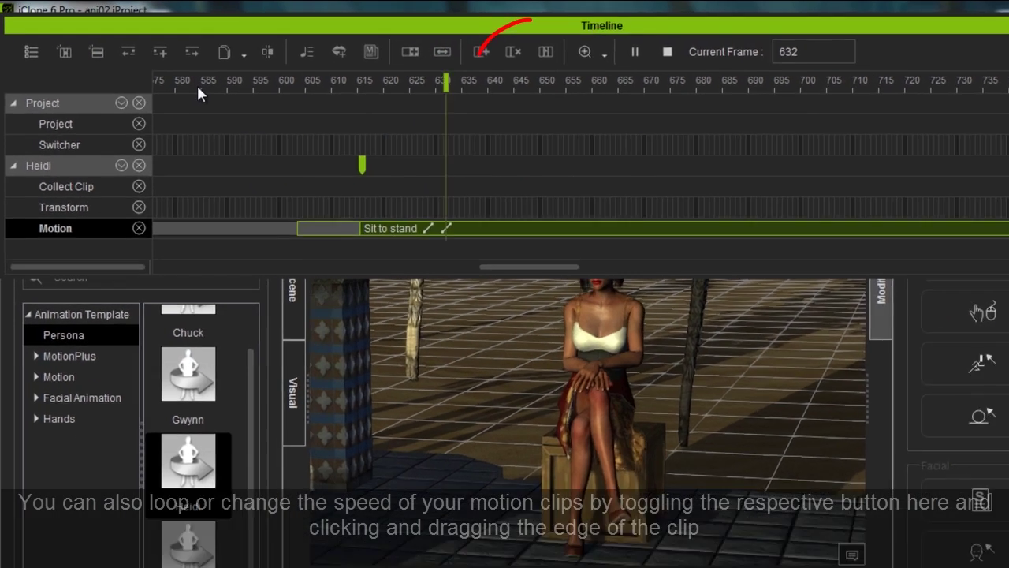
key("space")
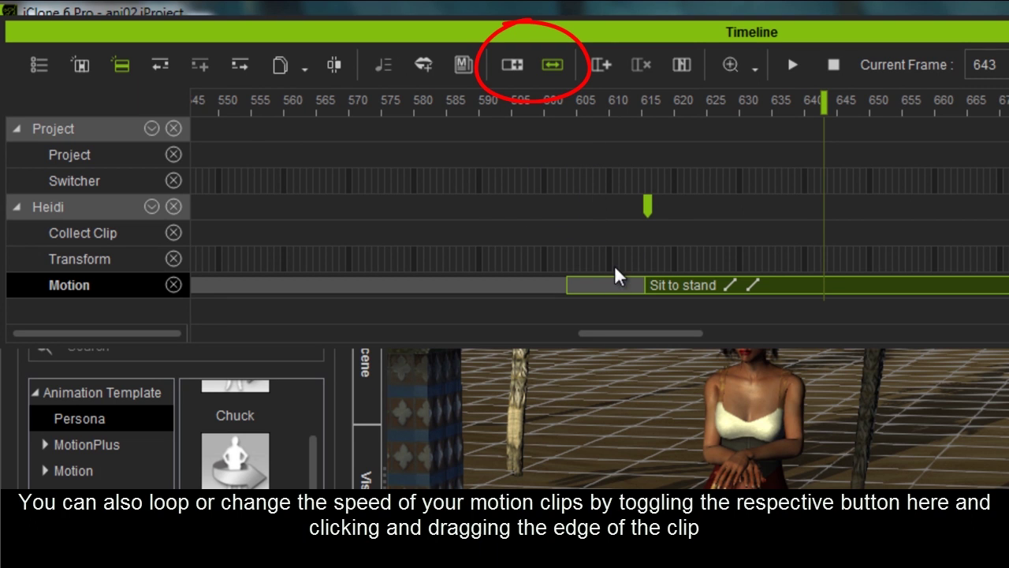
left_click(499, 105)
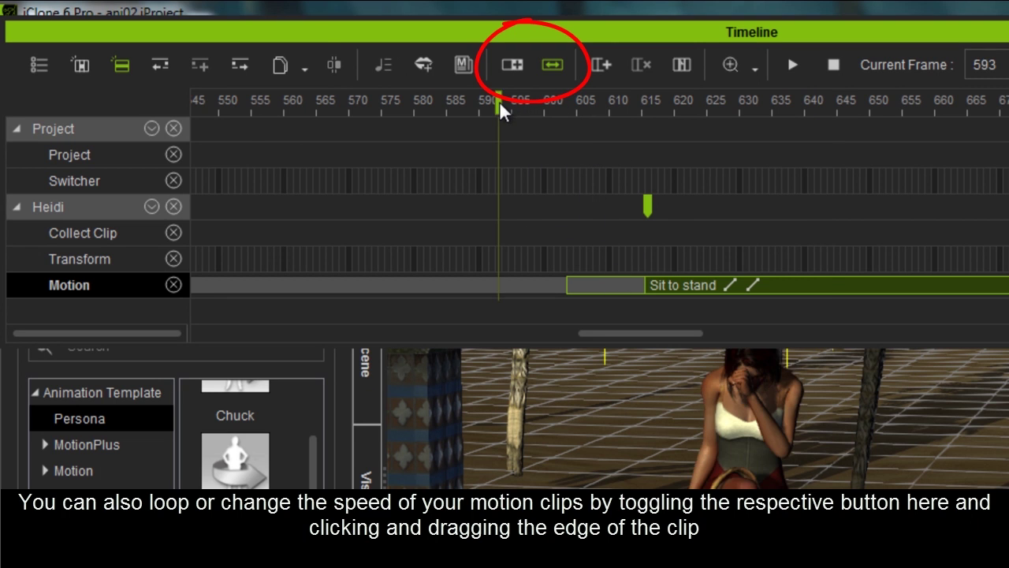
key("space")
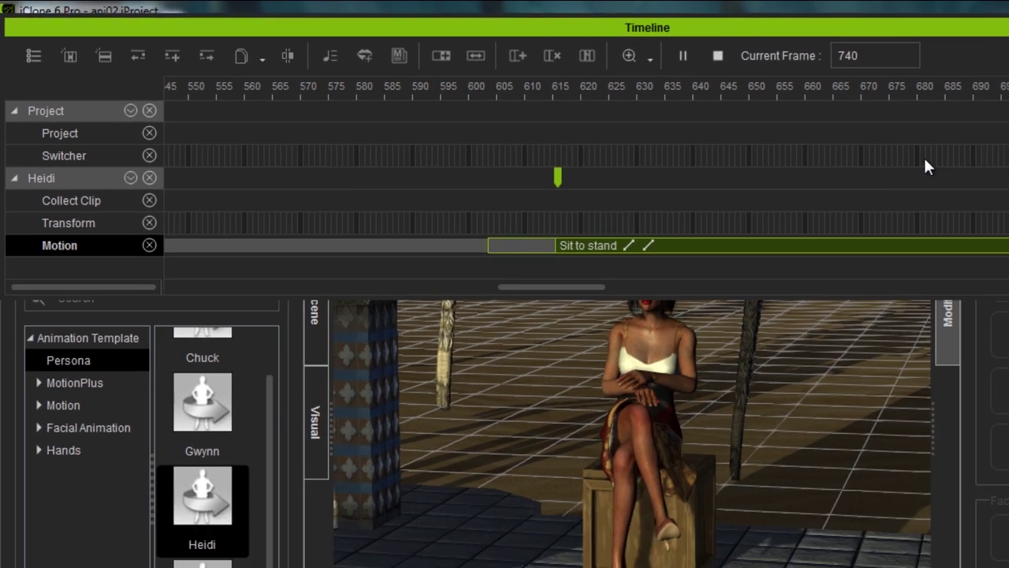
key("space")
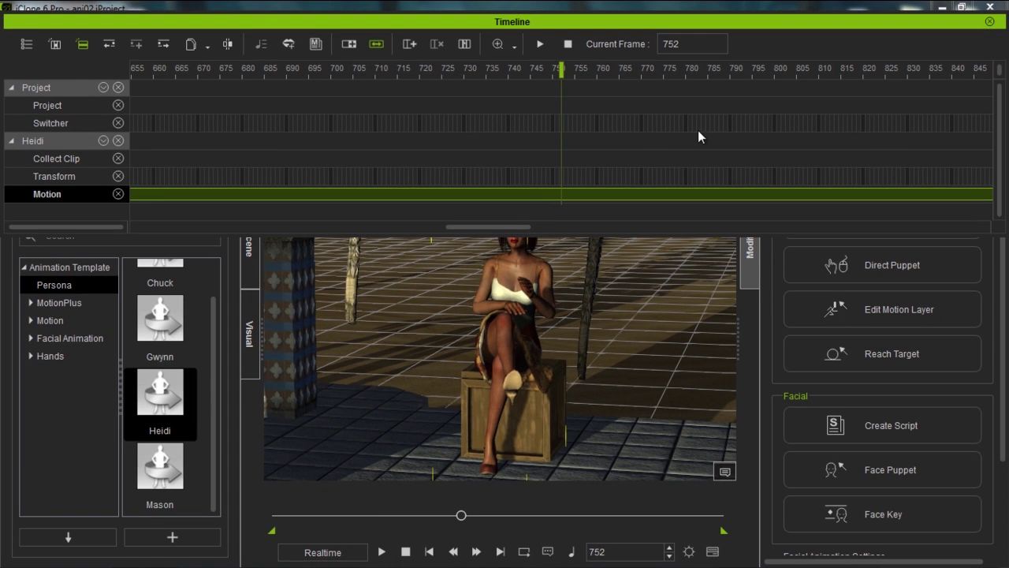
- Play the seated portion from about frame 669 and break the Sit to stand clip at frame 716
left_click_drag(506, 227, 485, 229)
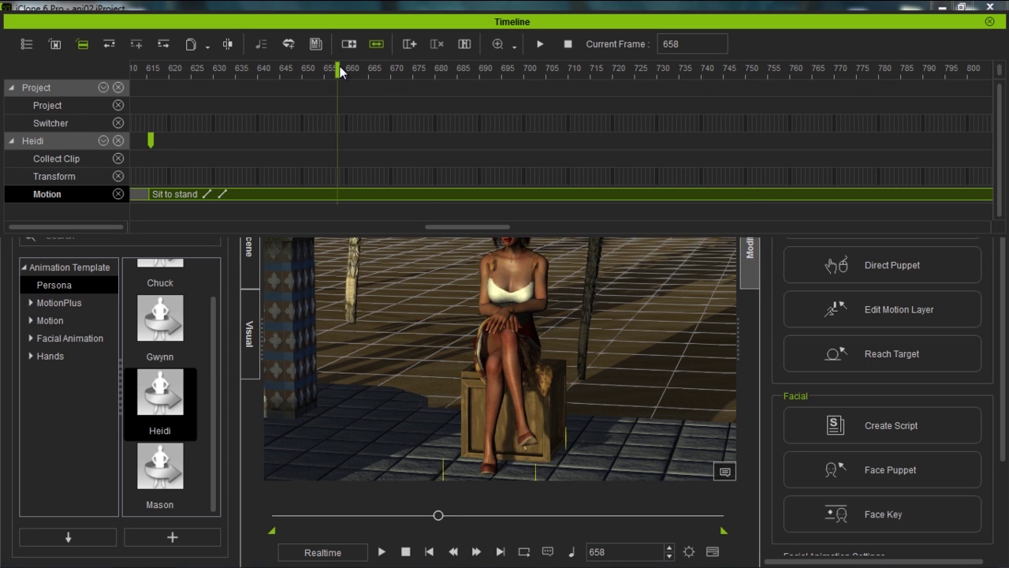
left_click_drag(339, 66, 387, 77)
key("space")
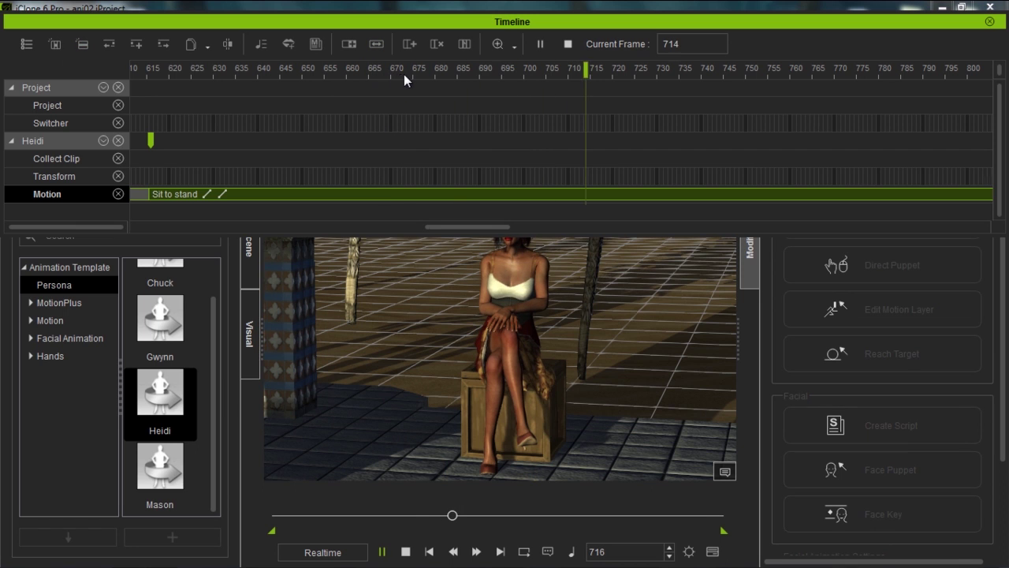
key("space")
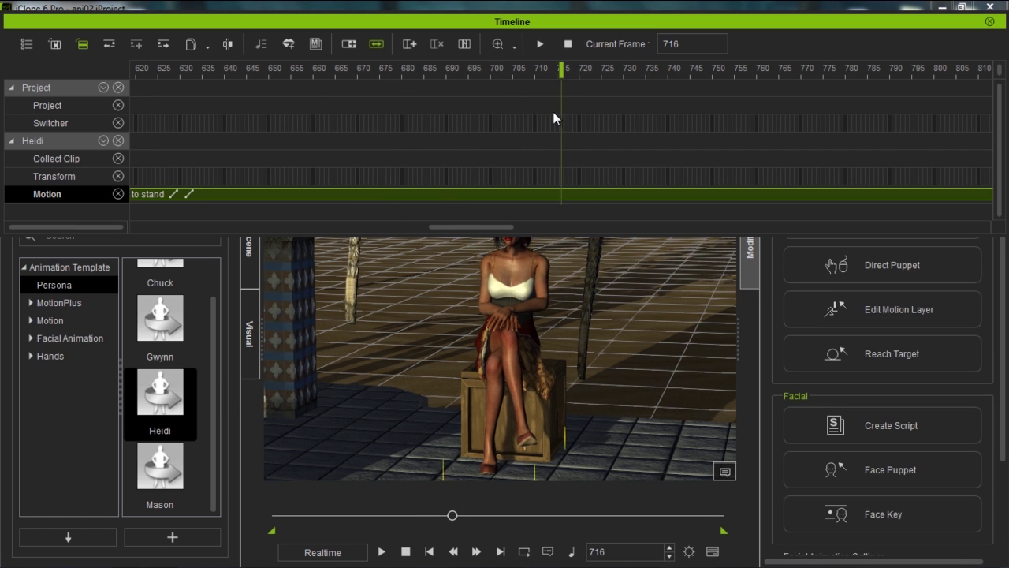
right_click(561, 195)
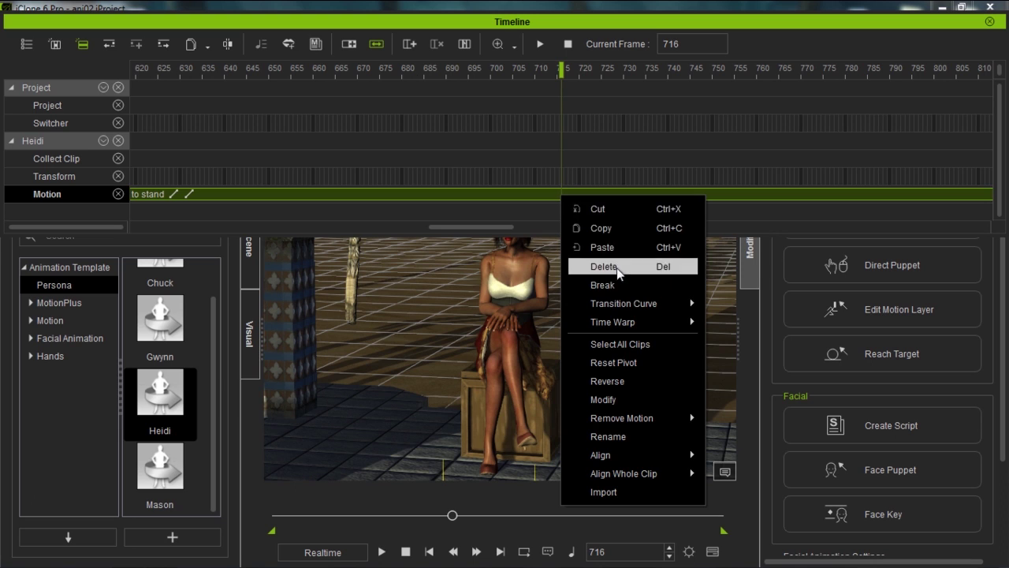
left_click(611, 284)
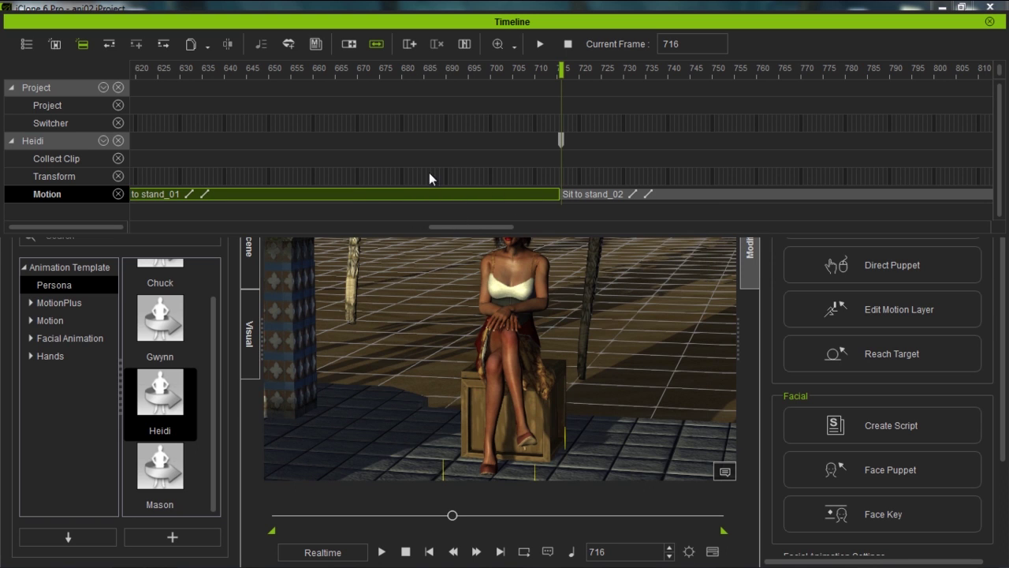
- Delete the Sit to stand_01 clip and move Sit to stand_02 to about frame 616, directly behind the Puppet Clip
scroll(429, 140, "down", 1)
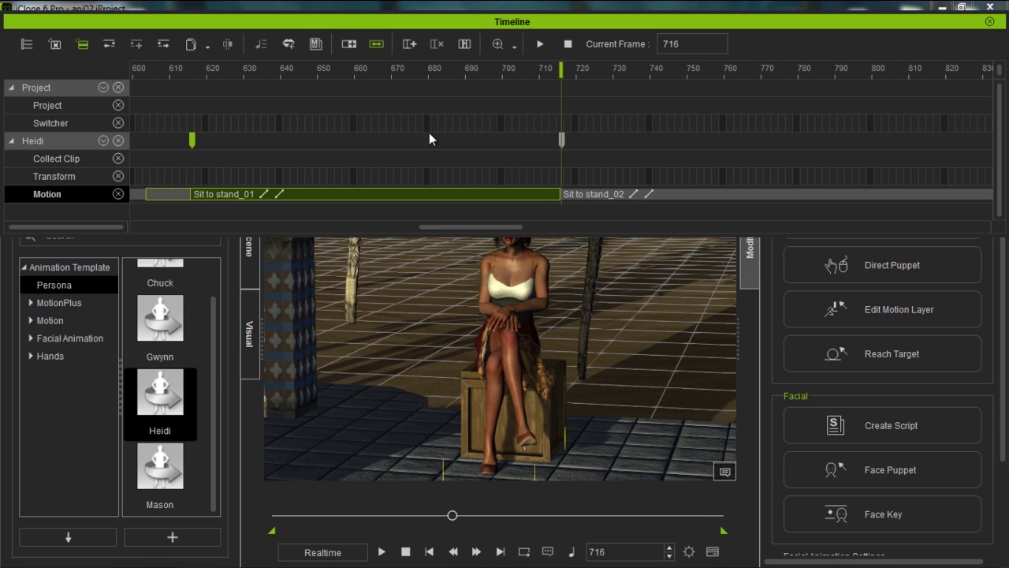
scroll(431, 139, "down", 1)
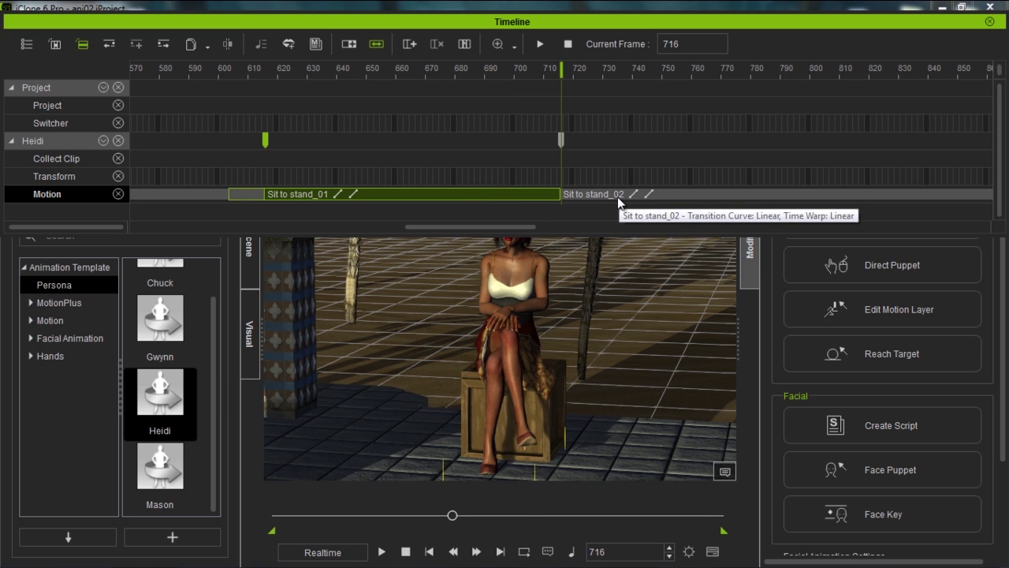
left_click(483, 180)
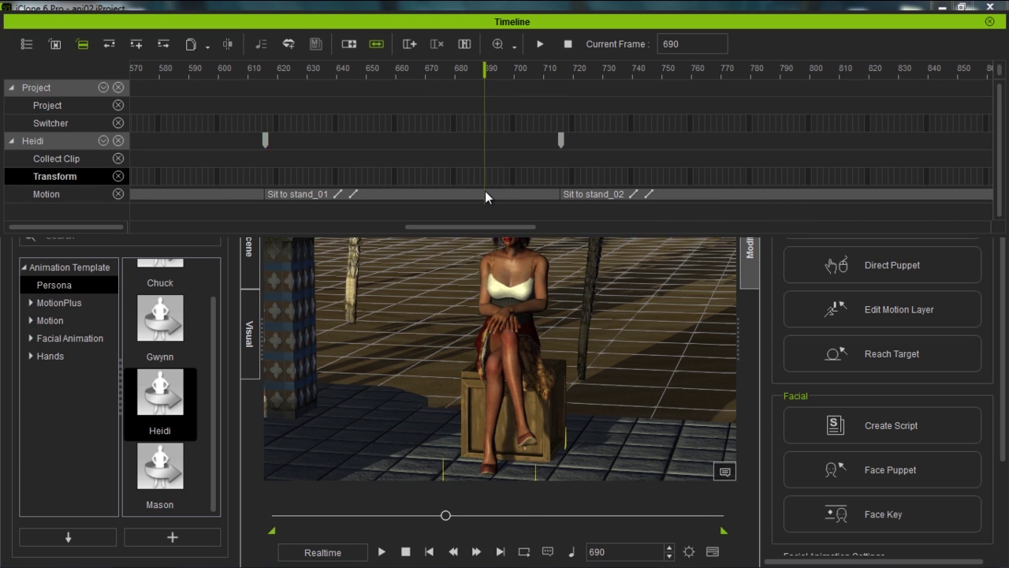
key("Delete")
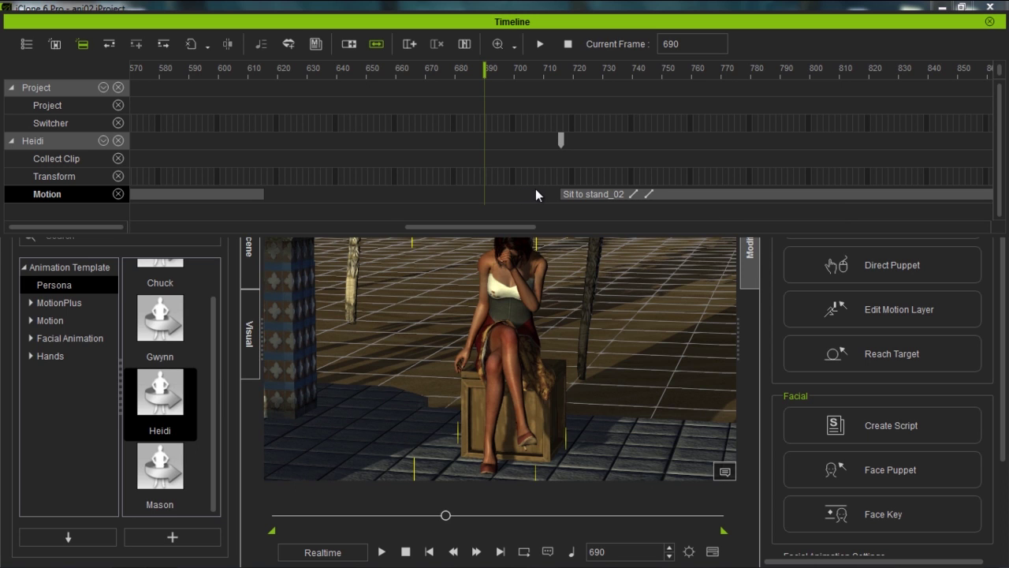
left_click_drag(697, 198, 408, 205)
left_click(408, 204)
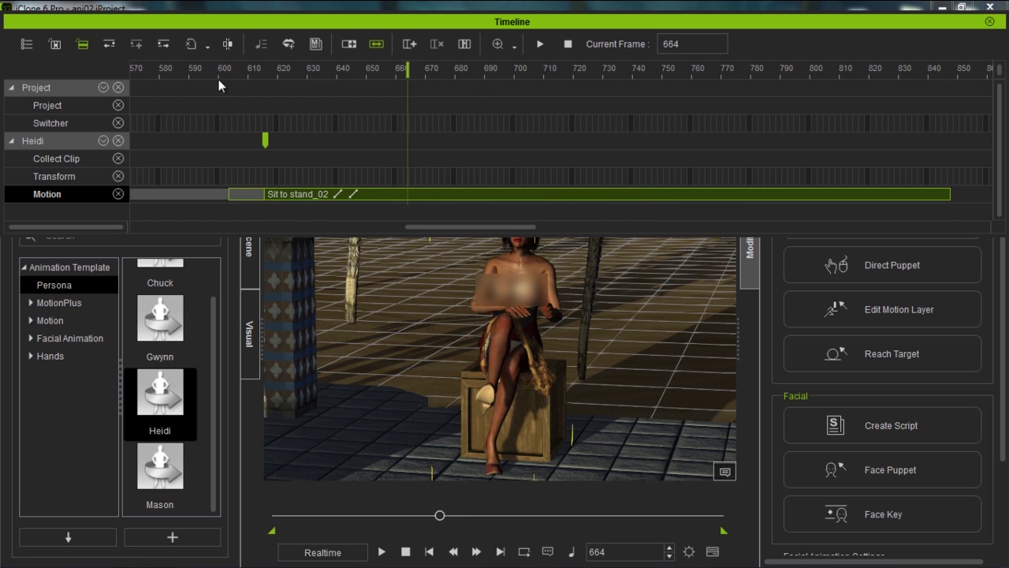
- Review the poses at frames 596 and 578, and extend Sit to stand_02's blend back to about frame 576 over the Puppet Clip
left_click(206, 72)
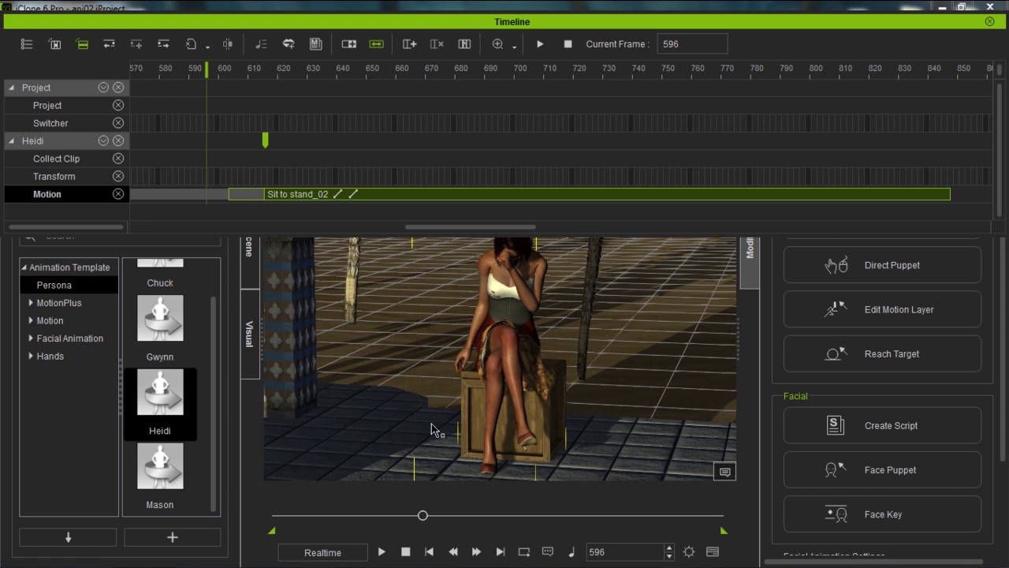
left_click_drag(423, 514, 418, 515)
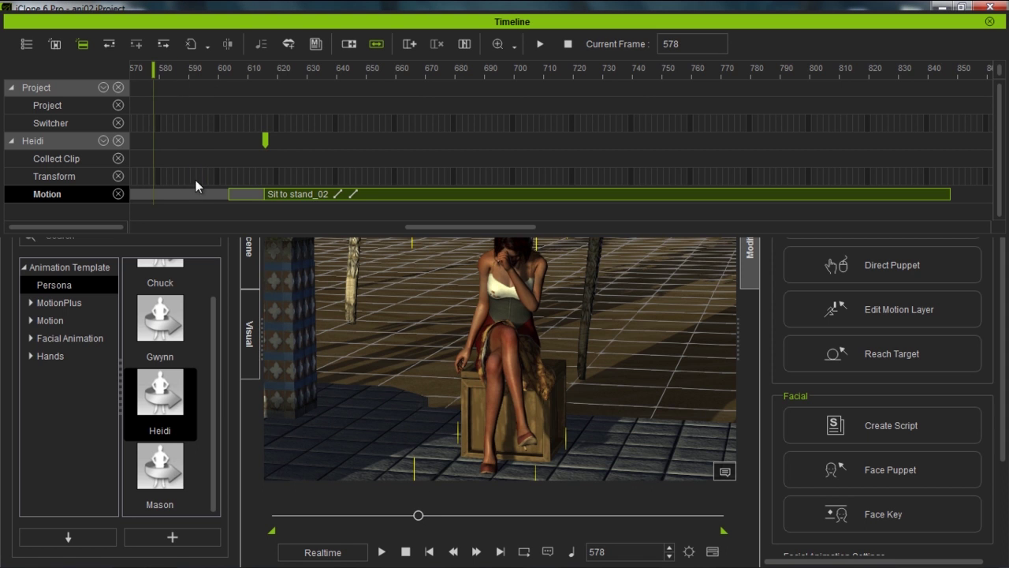
left_click_drag(424, 227, 380, 231)
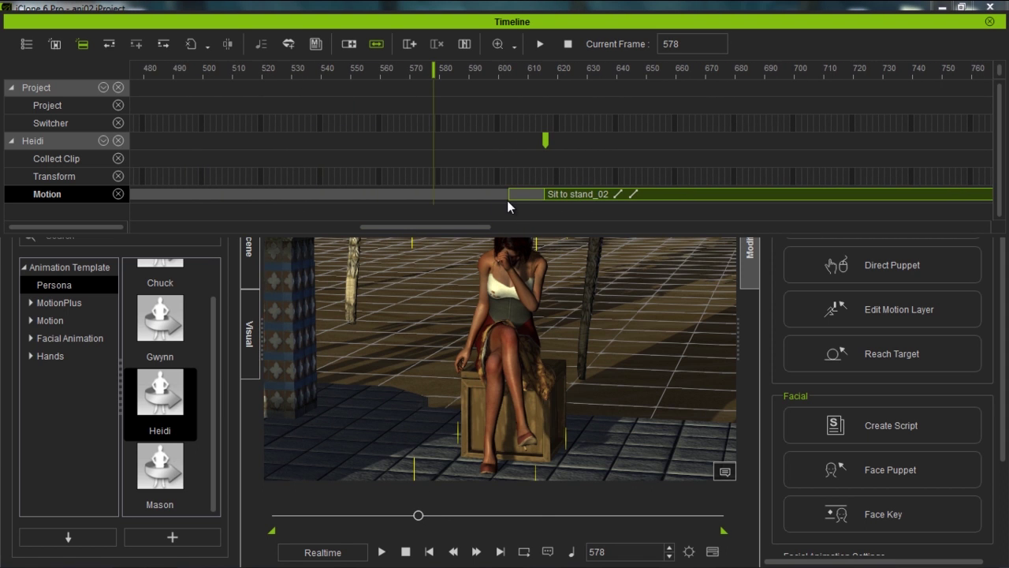
left_click_drag(509, 194, 427, 200)
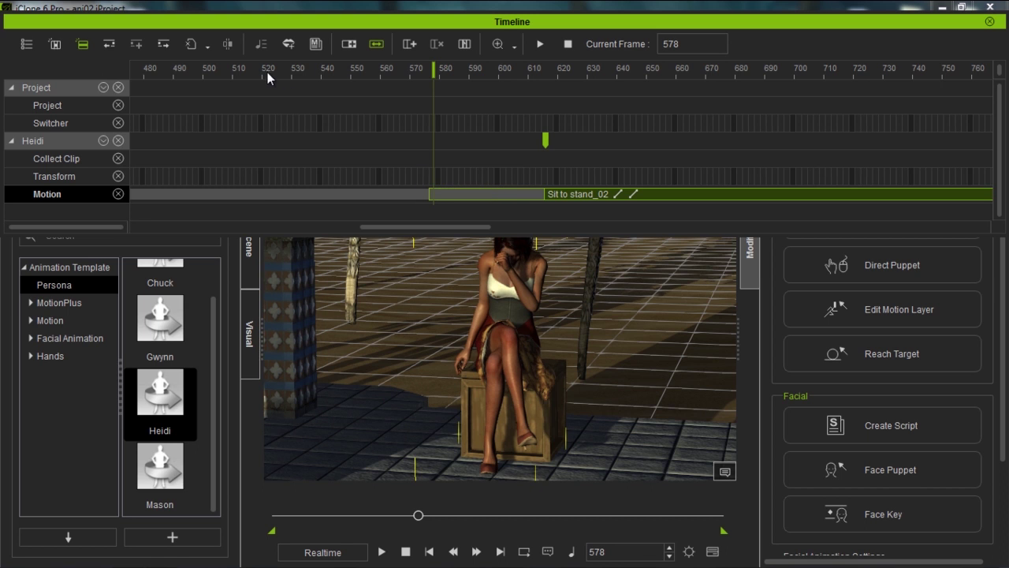
- Play the blended transition from the Puppet Clip through Heidi standing up, stopping at frame 858
key("space")
scroll(265, 71, "up", 5)
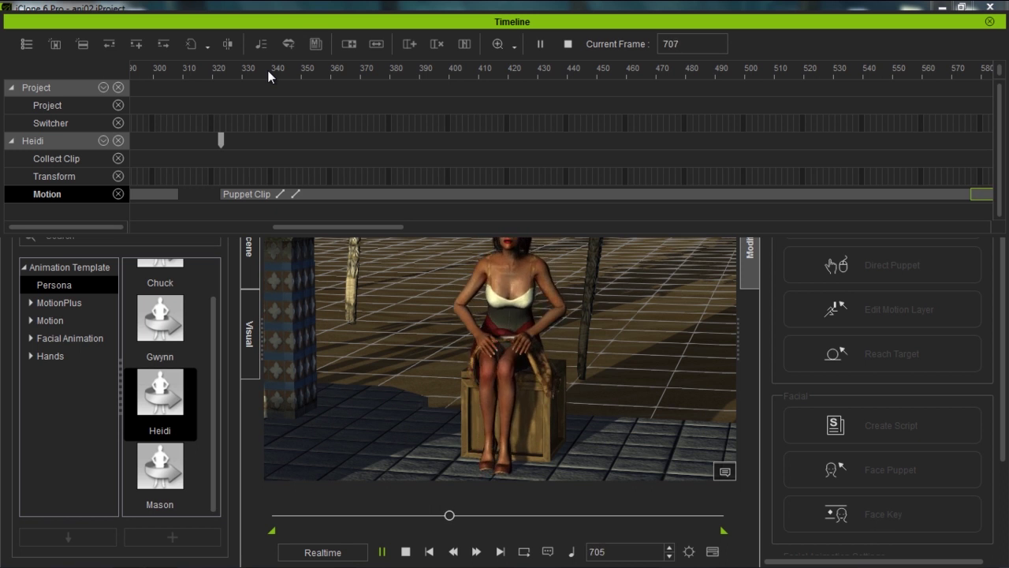
scroll(273, 71, "down", 5)
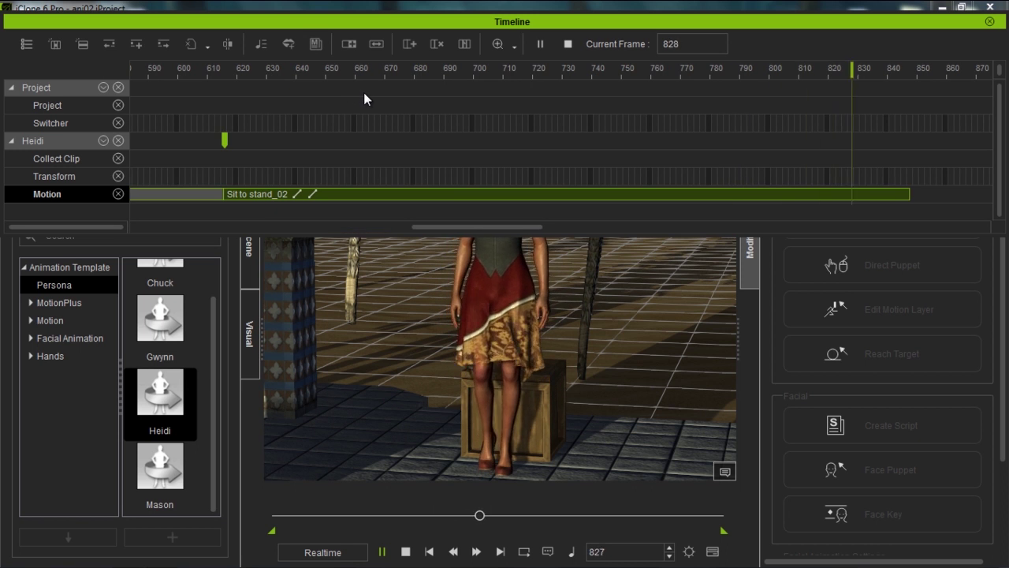
key("space")
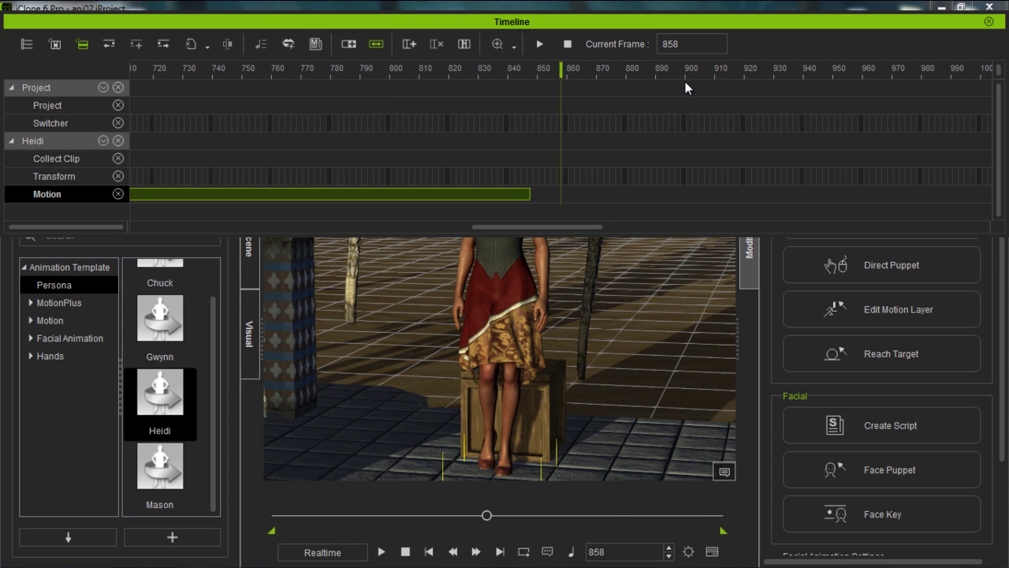
- Close the timeline and open the 01_G6 Motion_Mason folder in the Motion animation templates
left_click(991, 24)
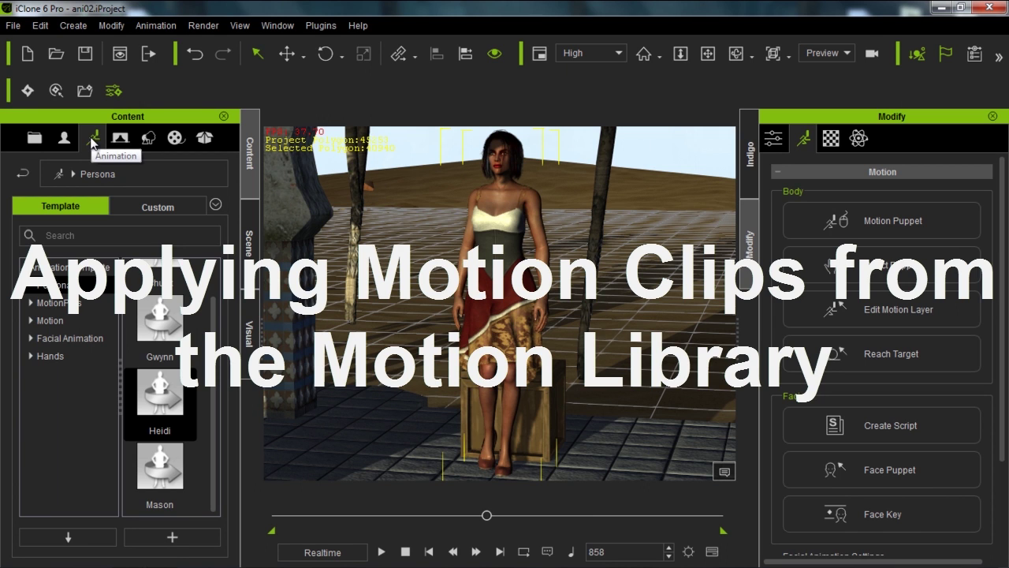
left_click(32, 323)
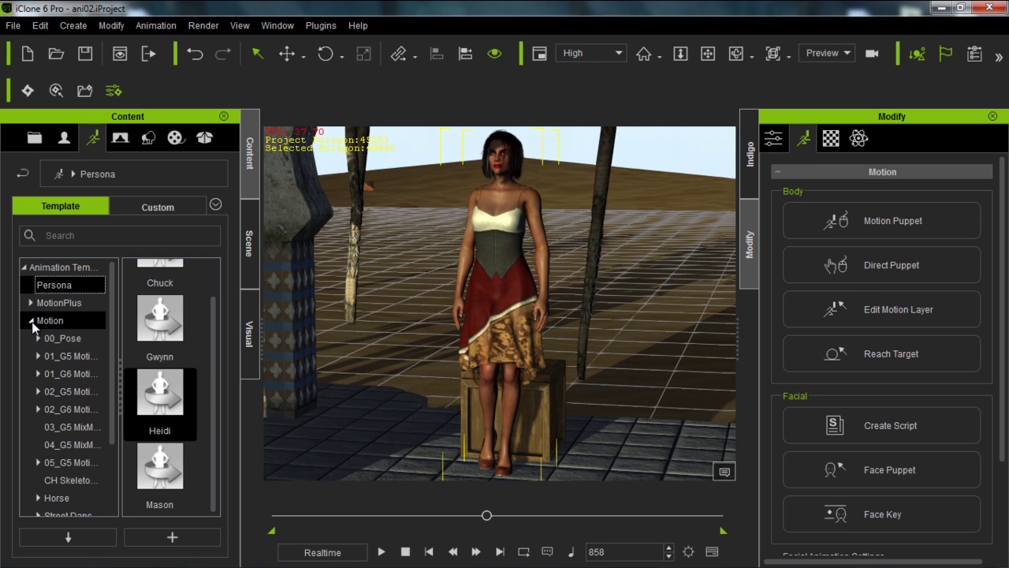
left_click(61, 374)
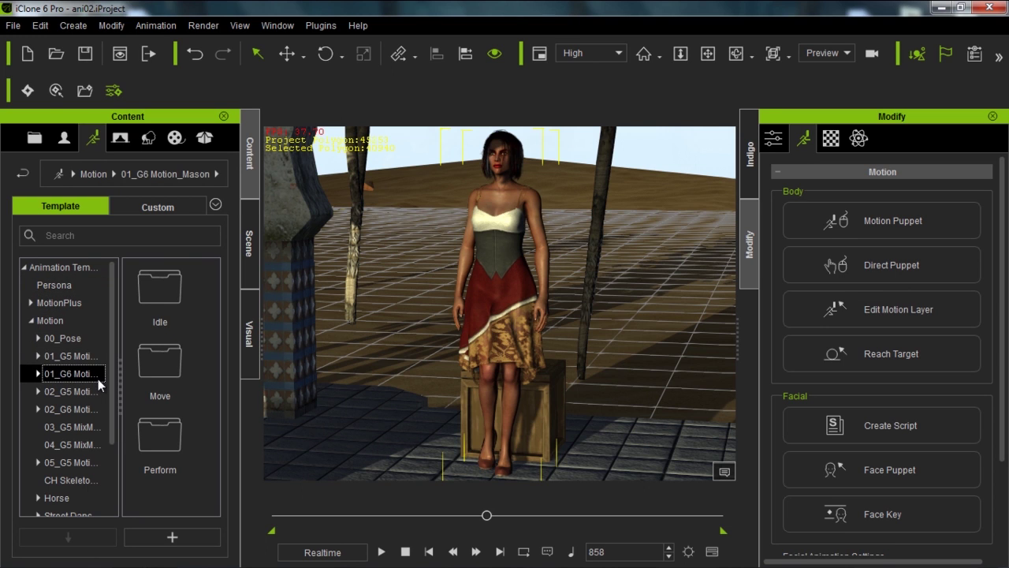
- Undock and widen the Content panel, and open the Perform folder of 02_G6 Motion_Heidi
left_click_drag(134, 117, 263, 126)
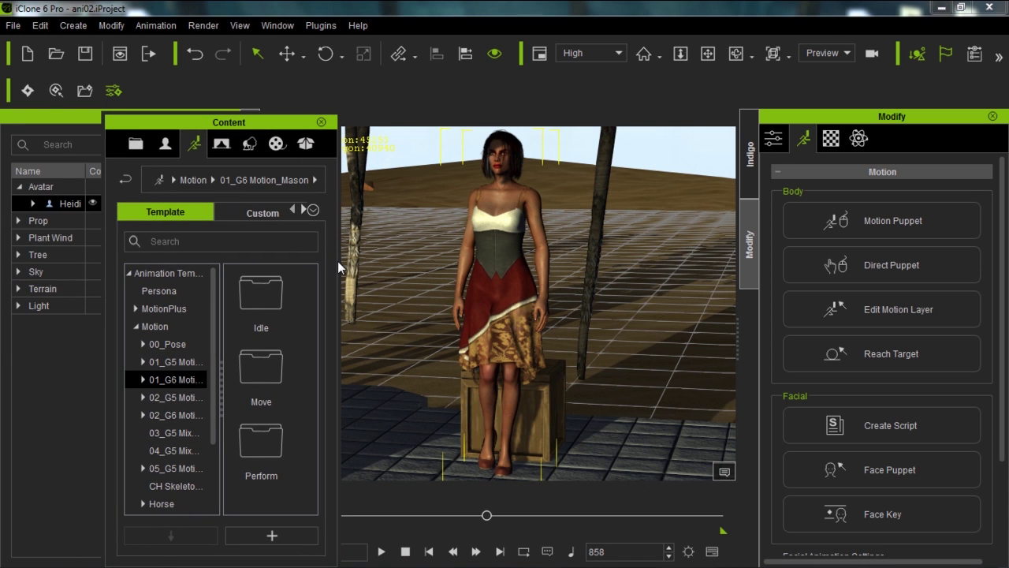
left_click_drag(338, 262, 502, 244)
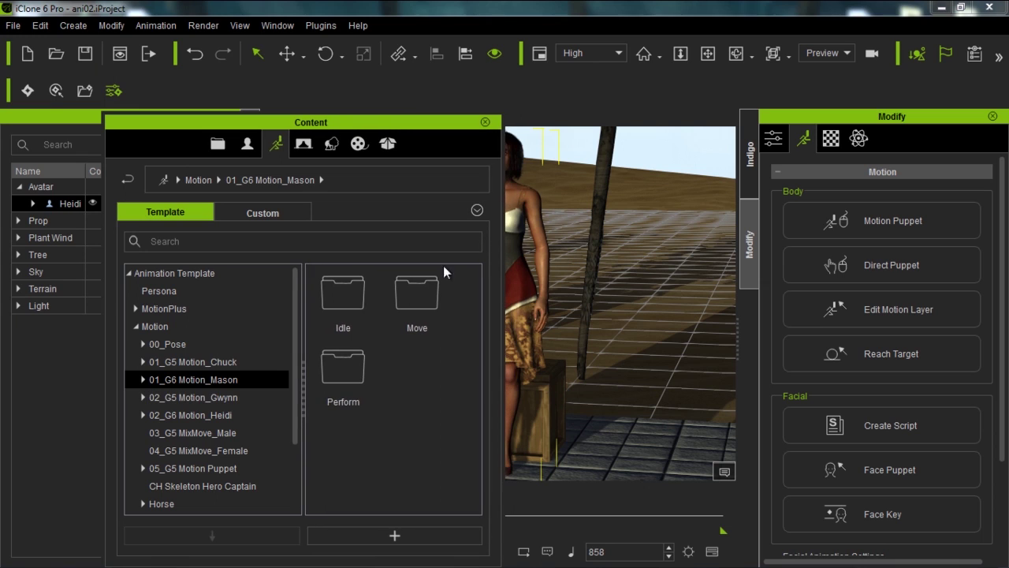
left_click(199, 419)
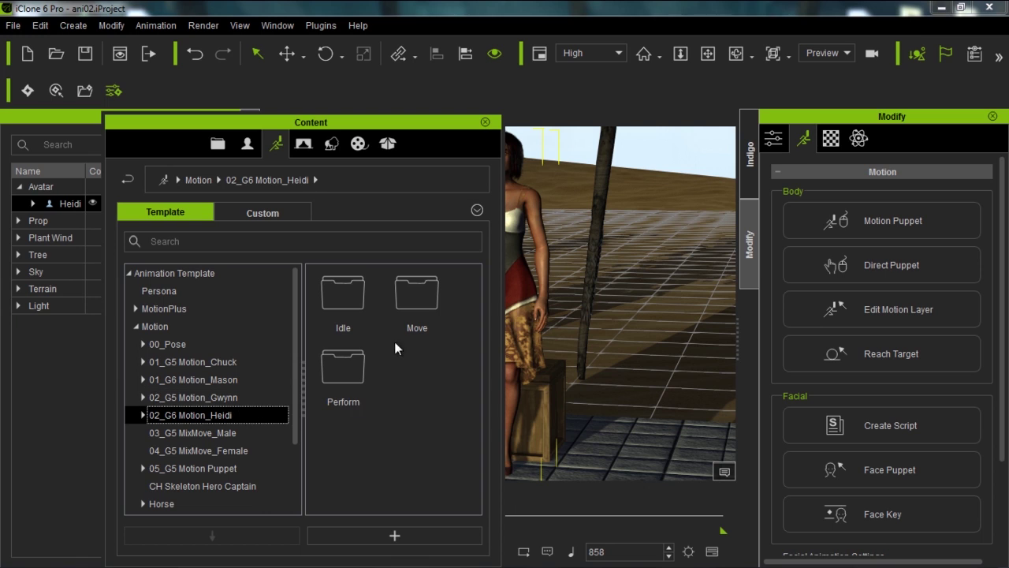
double_click(351, 375)
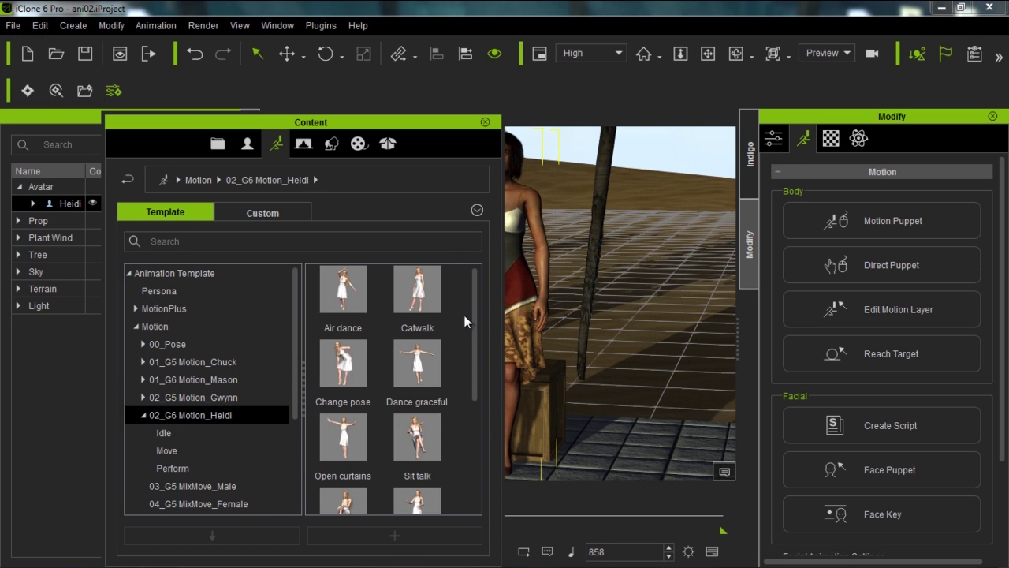
- Dock the Content panel again, and apply the Catwalk motion to Heidi at frame 858 and play it
double_click(375, 125)
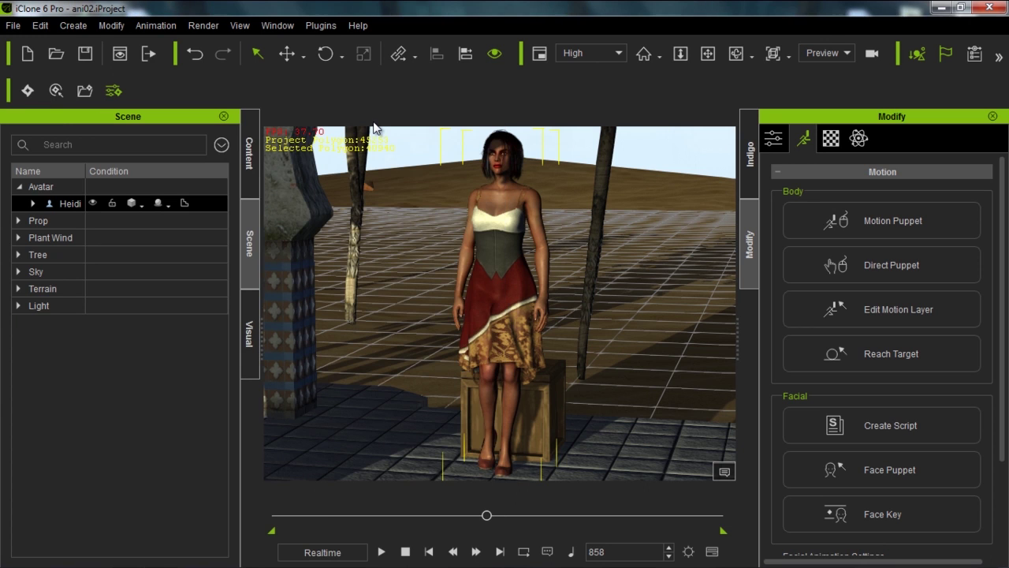
left_click(250, 145)
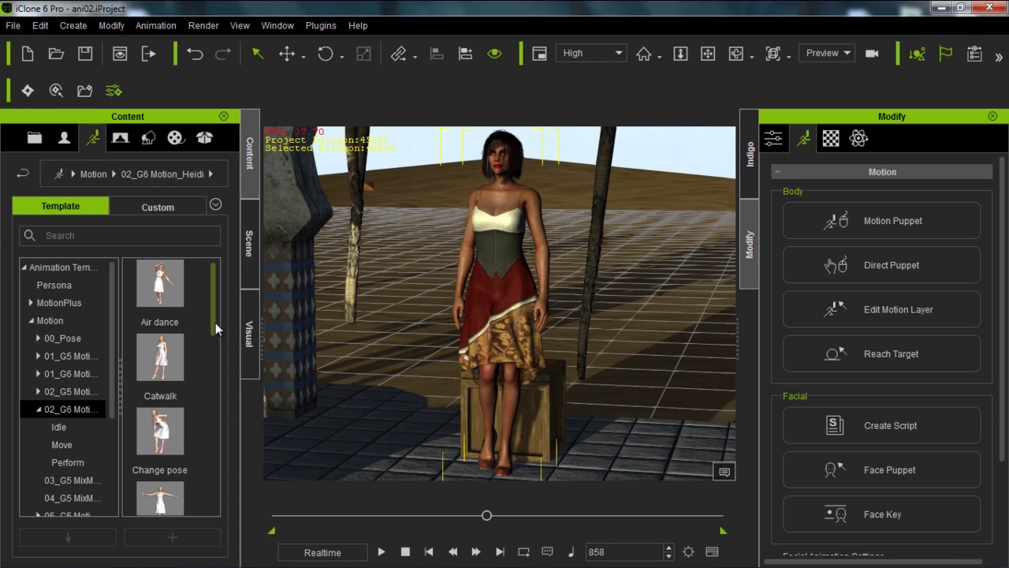
left_click_drag(211, 327, 209, 337)
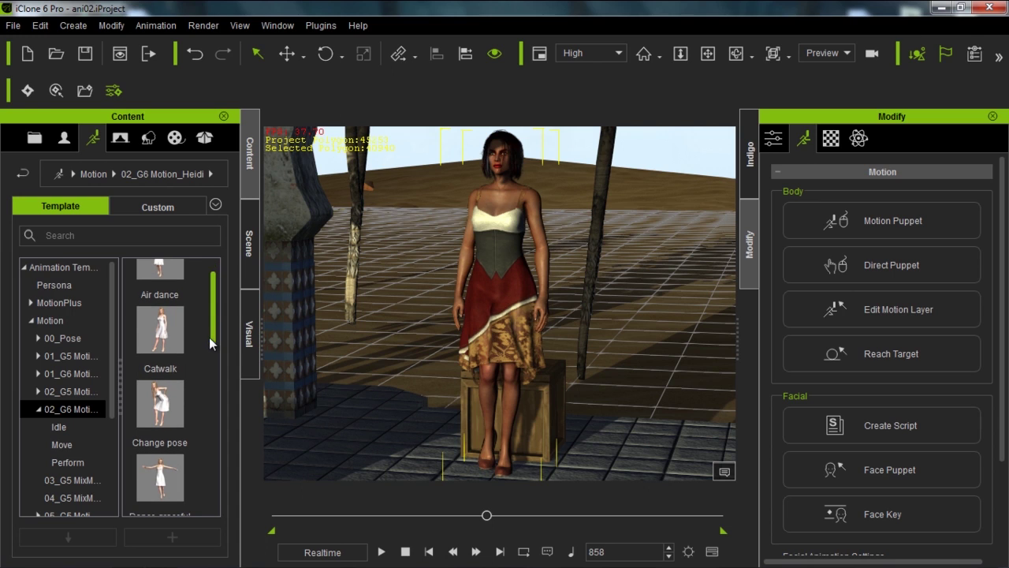
double_click(160, 331)
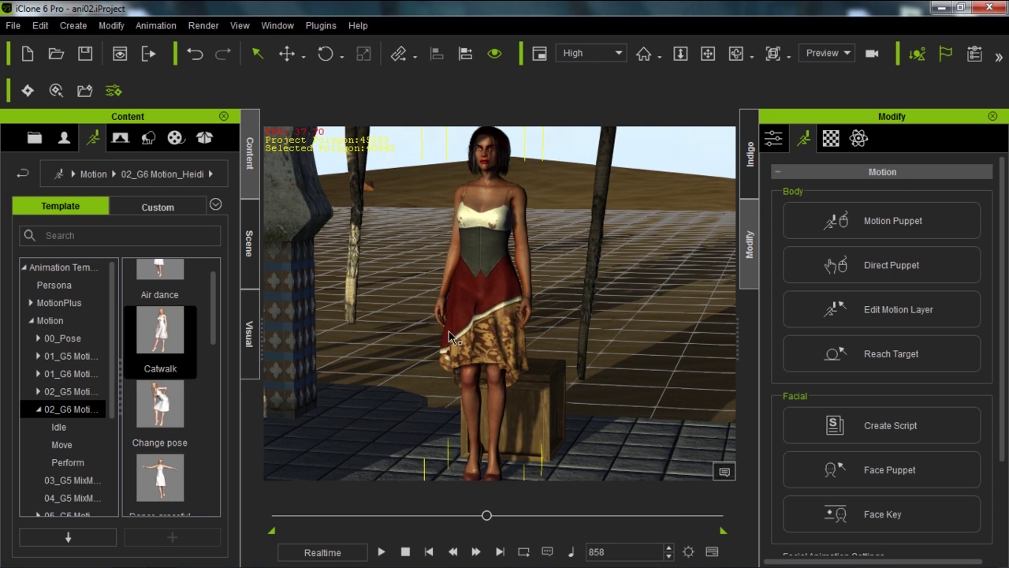
key("space")
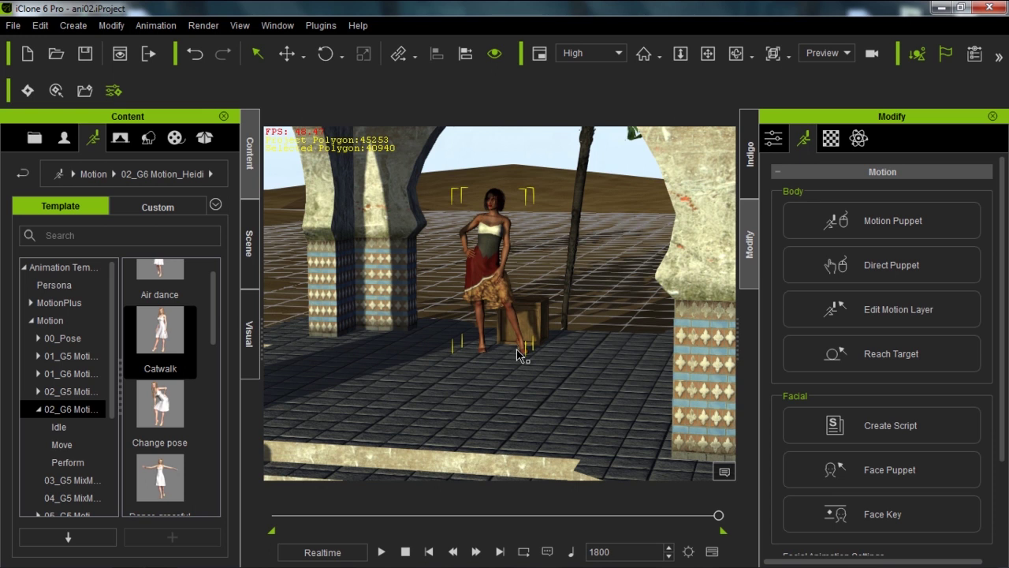
- Open the timeline and play the transition from Sit to stand_02 into Catwalk from frame 780, stopping at frame 873
key("F3")
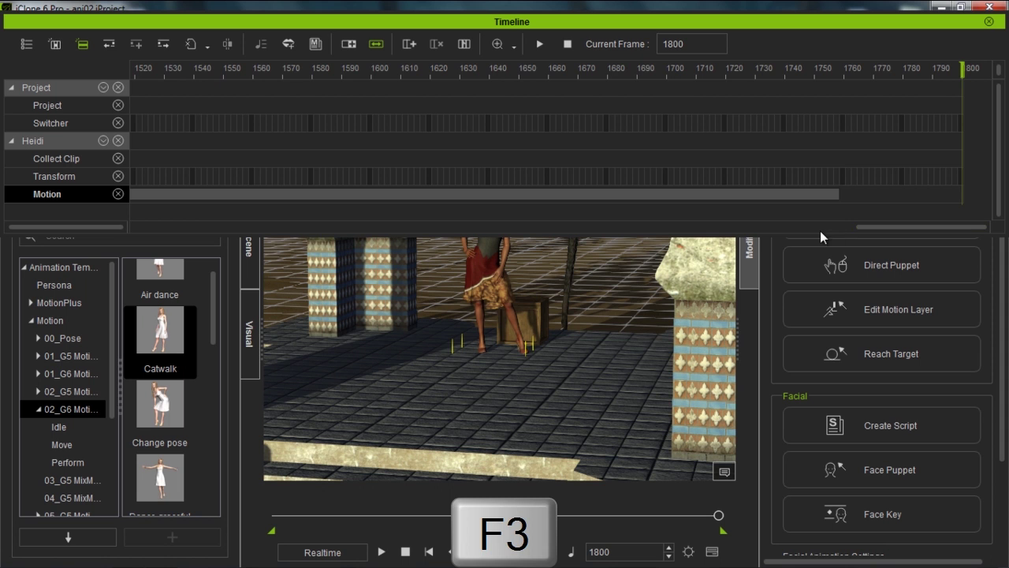
left_click_drag(878, 226, 474, 247)
left_click(447, 69)
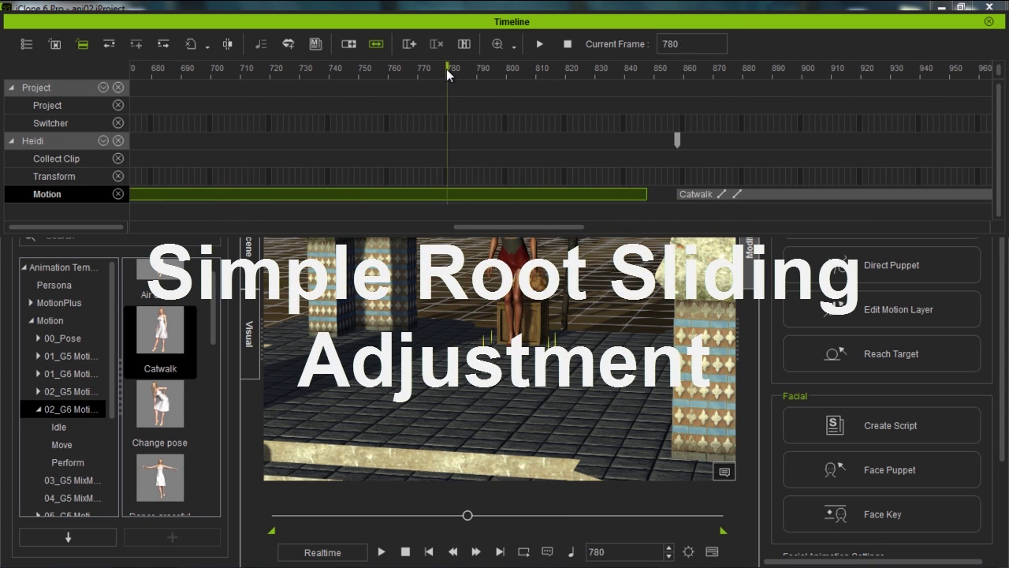
key("space")
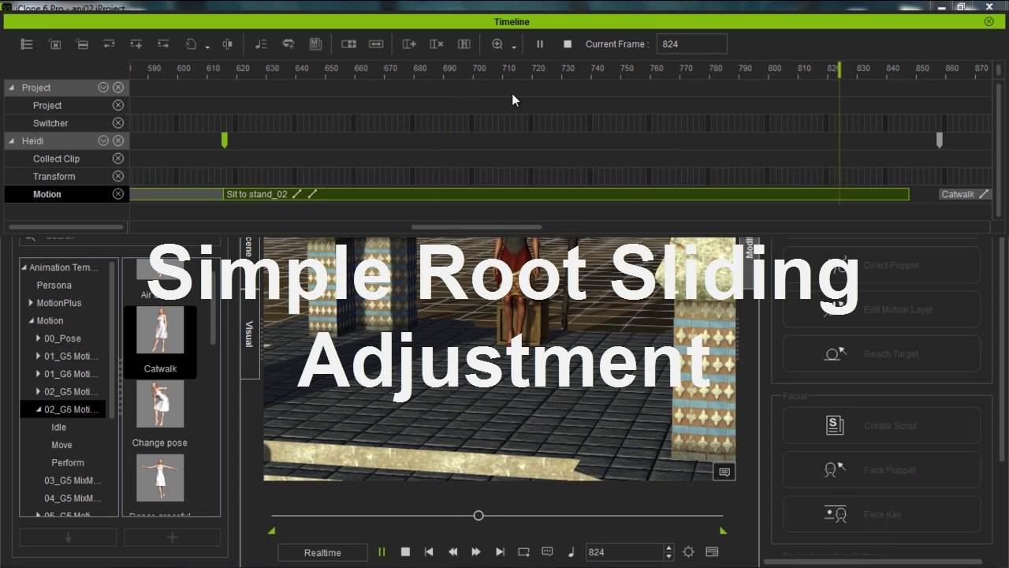
key("space")
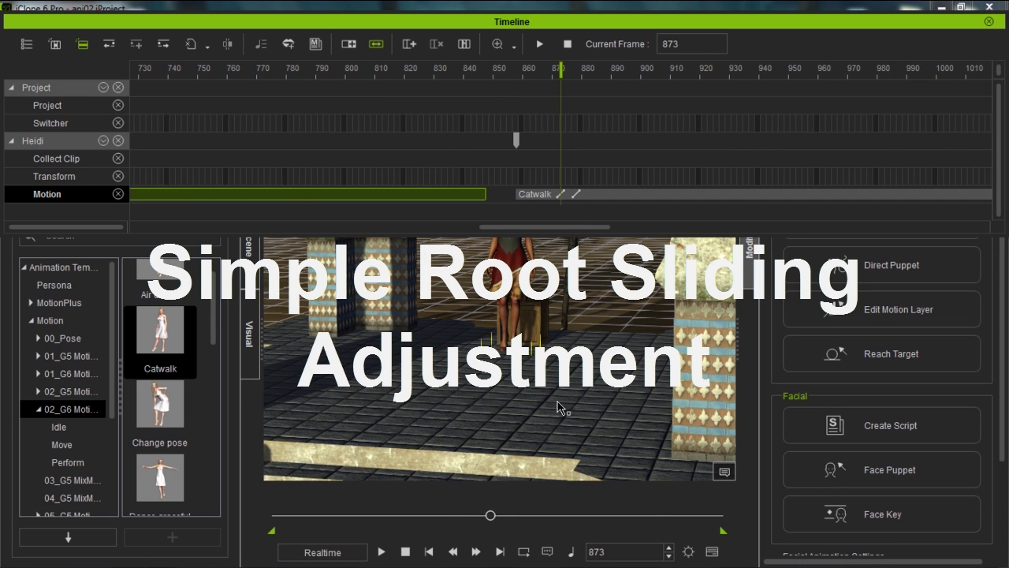
- Examine Heidi's feet up close while replaying the transition into Catwalk, stopping at frame 876
scroll(654, 429, "up", 5)
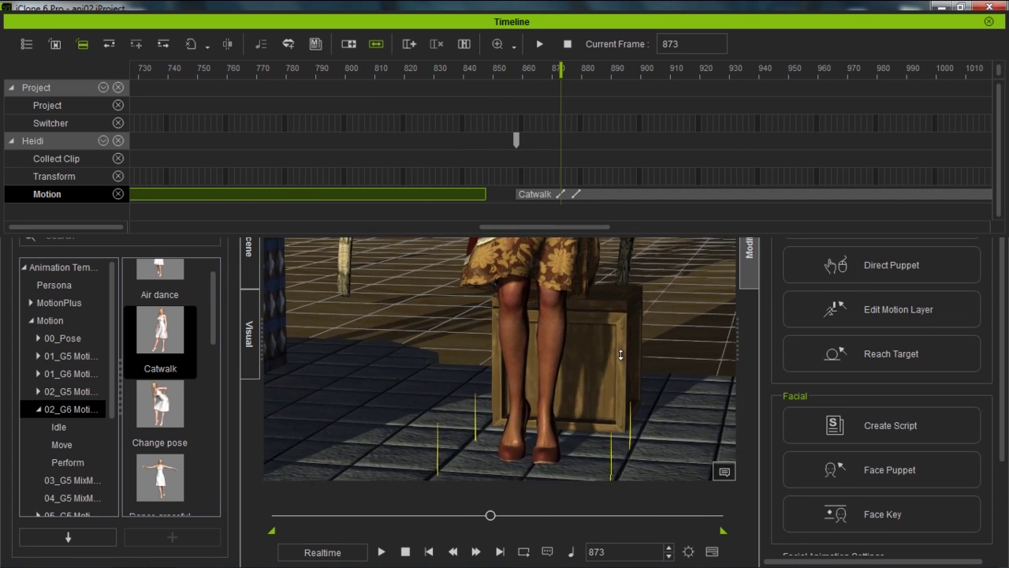
right_click_drag(643, 331, 604, 414)
left_click_drag(324, 70, 256, 71)
key("space")
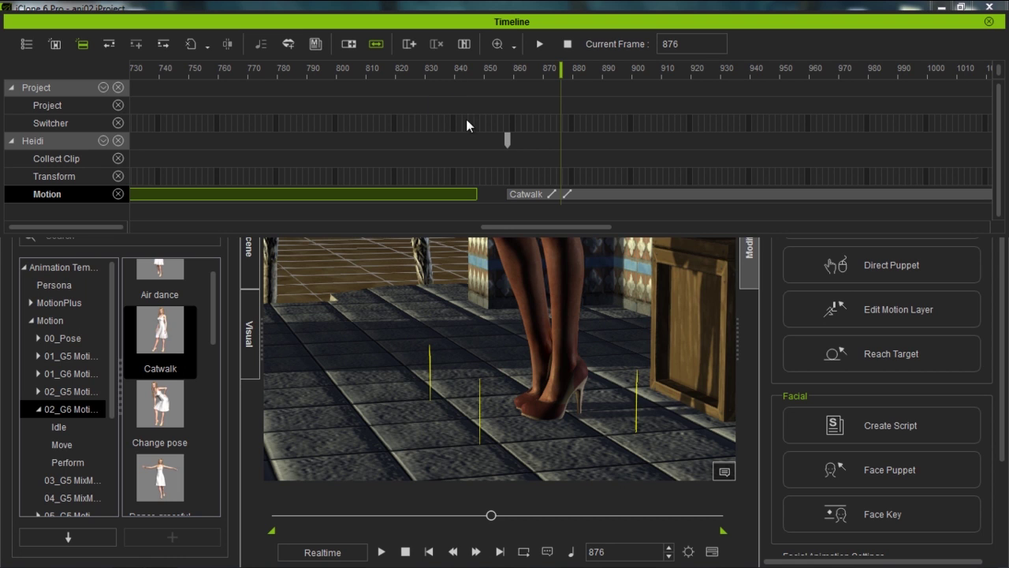
- Add a Transform key for Heidi at frame 858, where the Catwalk clip starts
left_click(530, 195)
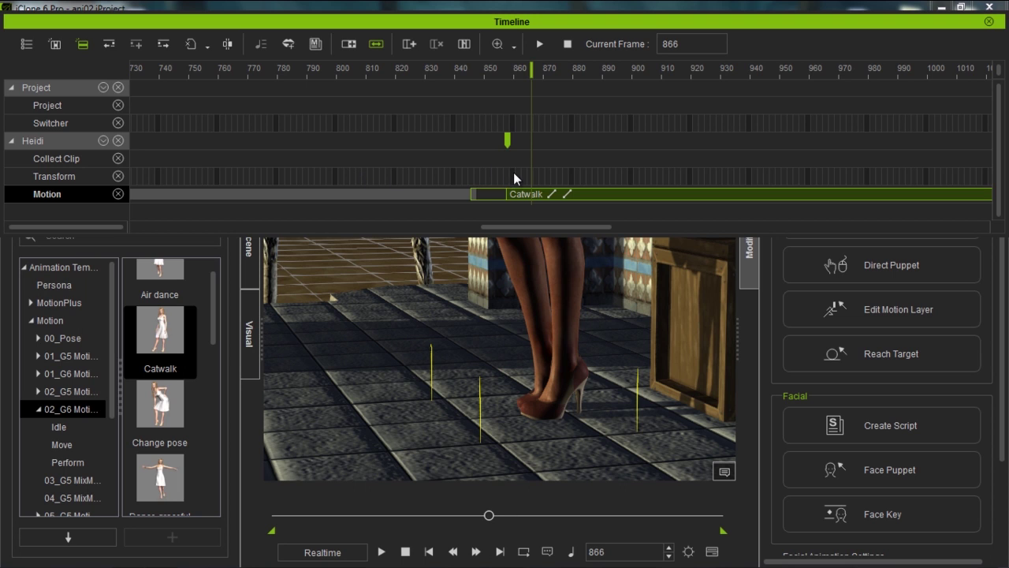
scroll(518, 174, "up", 5)
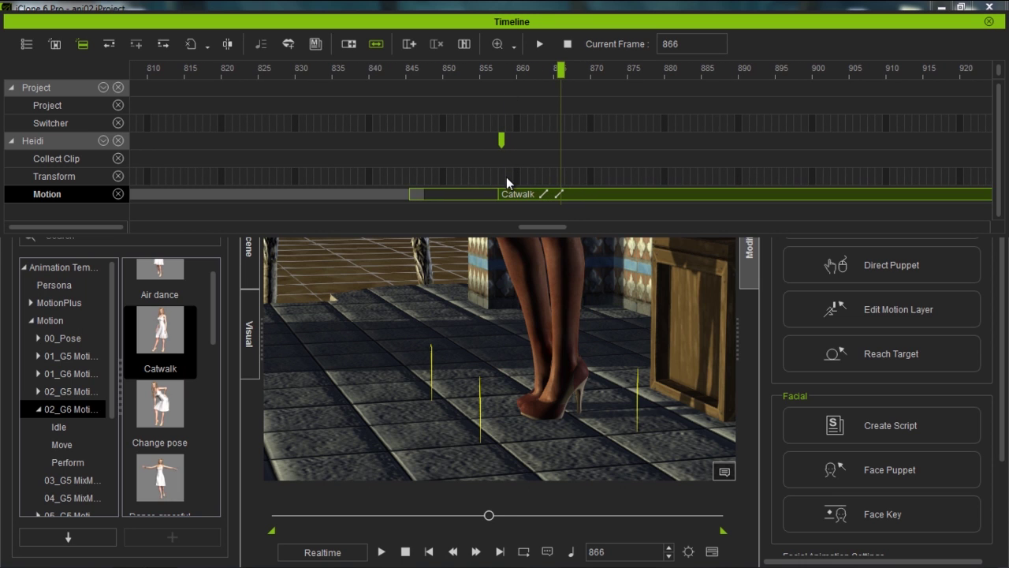
left_click(501, 177)
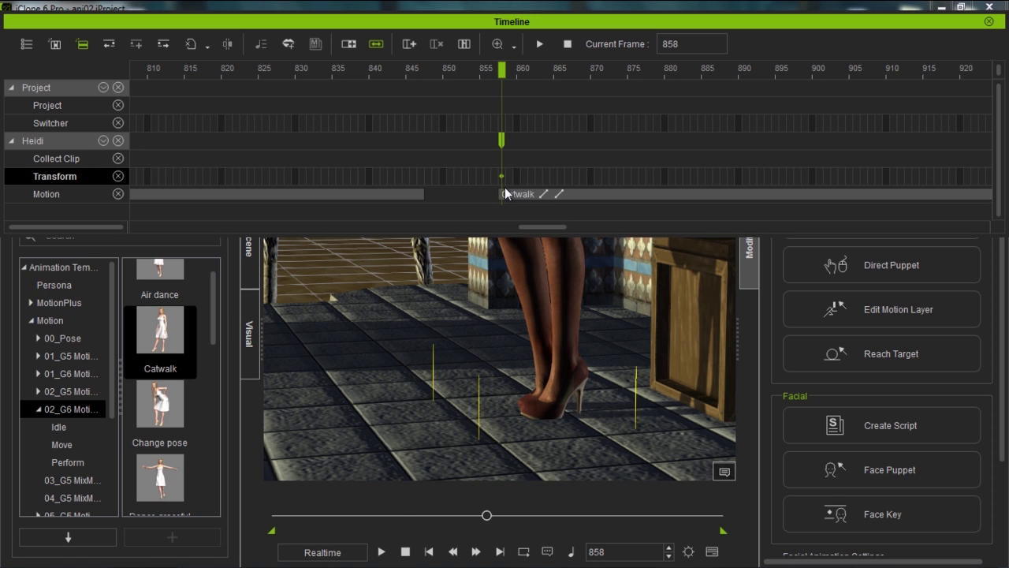
- Add a Transform key for Heidi at frame 846, where the Catwalk clip's blend begins
left_click_drag(470, 69, 424, 68)
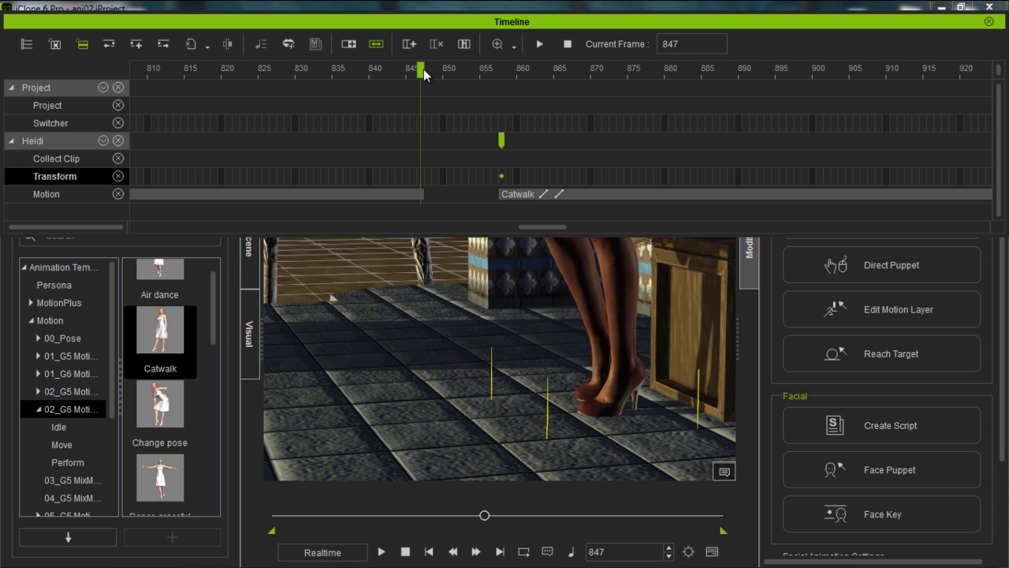
left_click(588, 193)
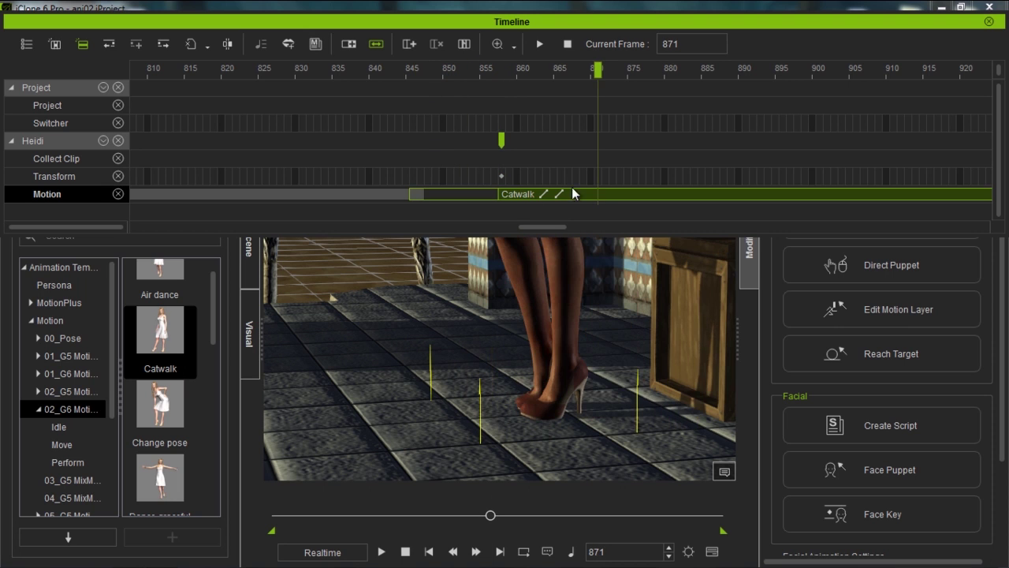
mouse_move(421, 69)
left_mouse_down()
mouse_move(404, 73)
mouse_move(411, 76)
left_mouse_up()
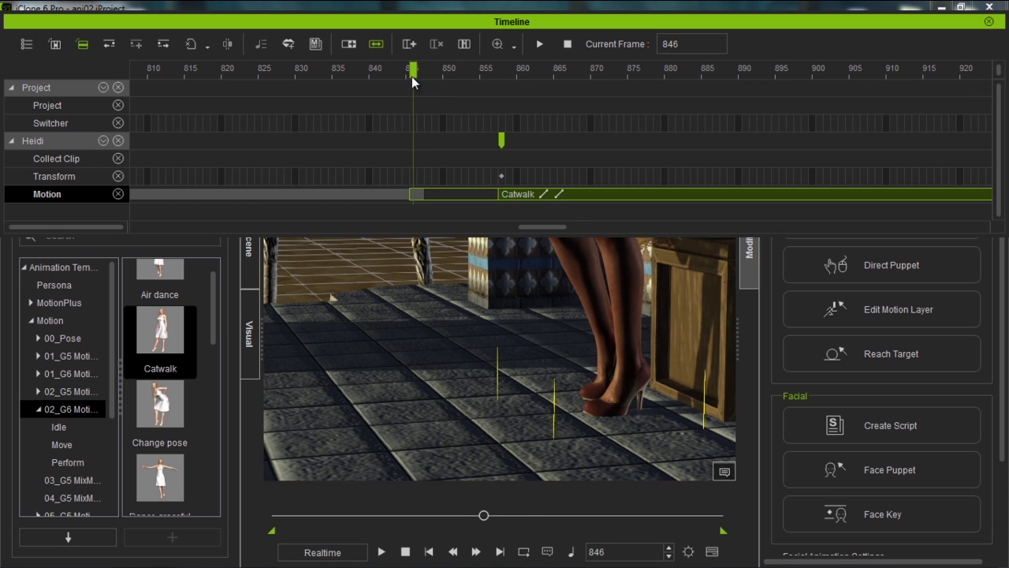
left_click(414, 179)
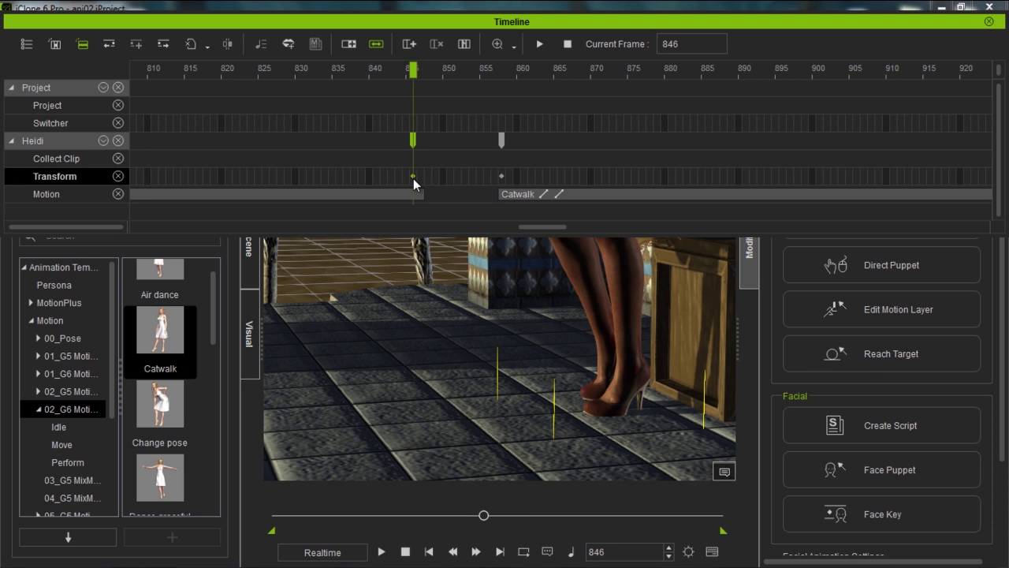
- Try moving Heidi away from the crate at frame 852, and delete the Transform key this adds
left_click_drag(413, 71, 459, 90)
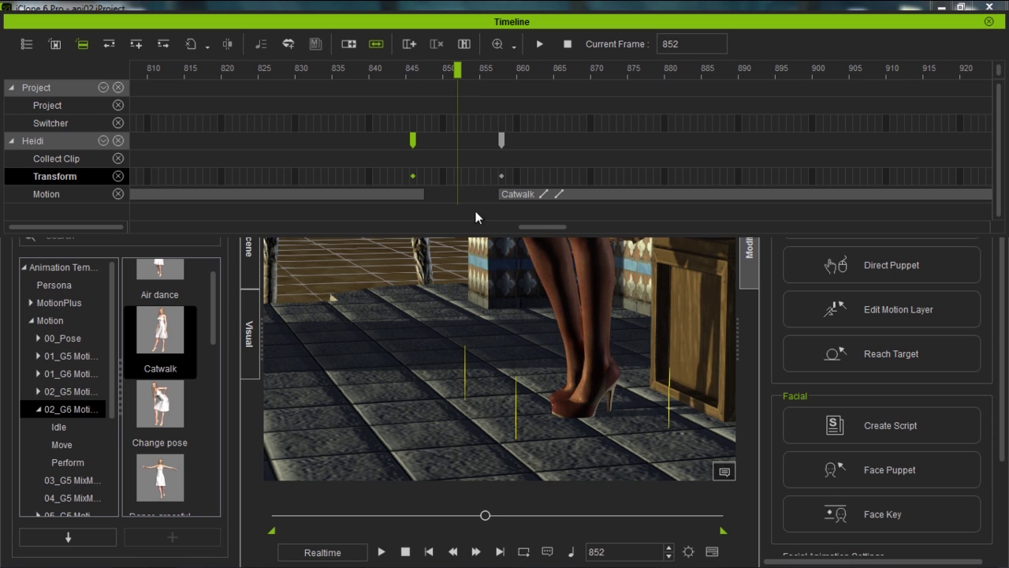
left_click(597, 400)
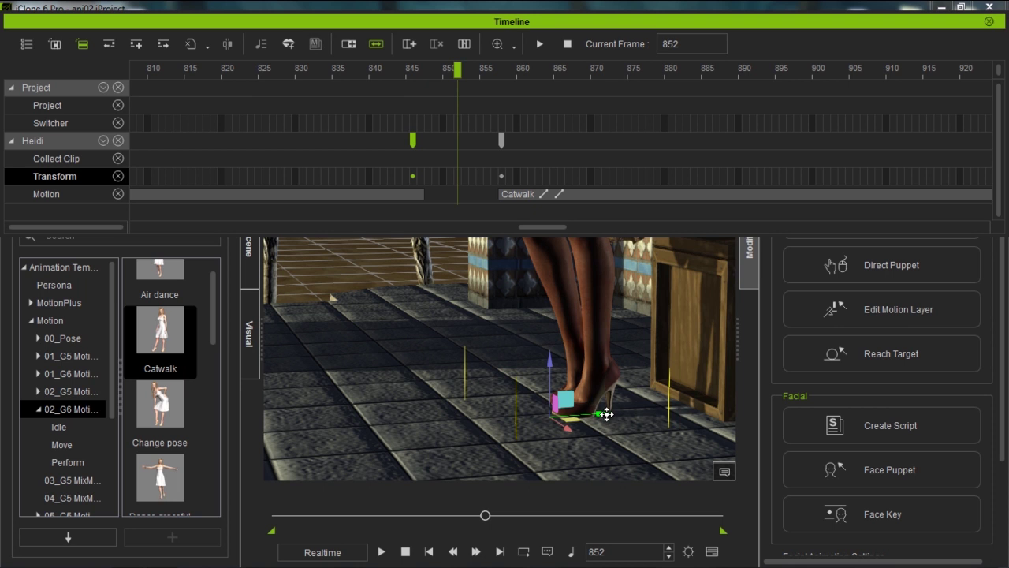
left_click_drag(604, 413, 416, 443)
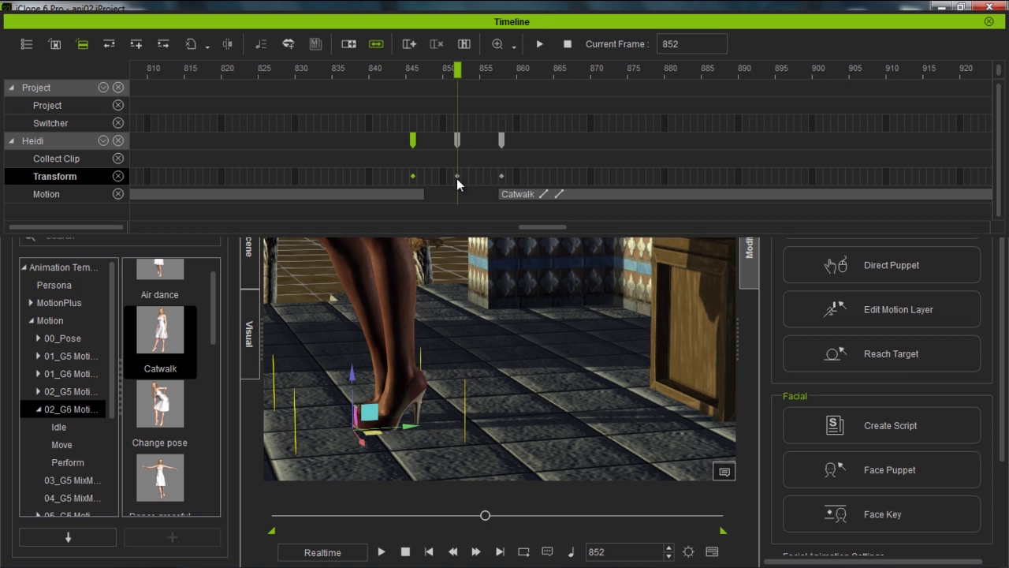
left_click_drag(373, 66, 458, 144)
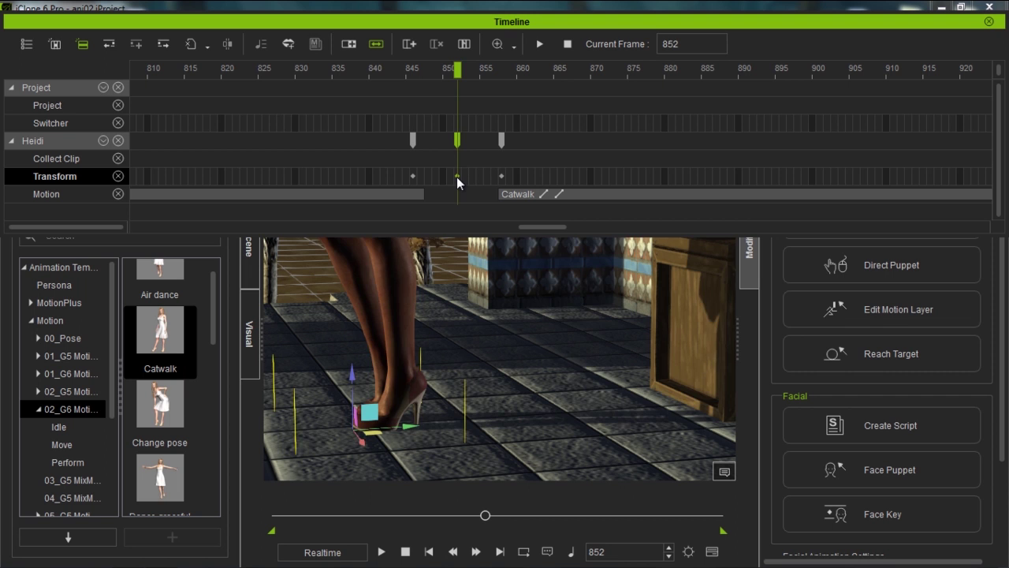
key("Delete")
- Play the transition between the two Transform keys to check how Heidi's feet slide
left_click_drag(390, 72, 354, 74)
key("space")
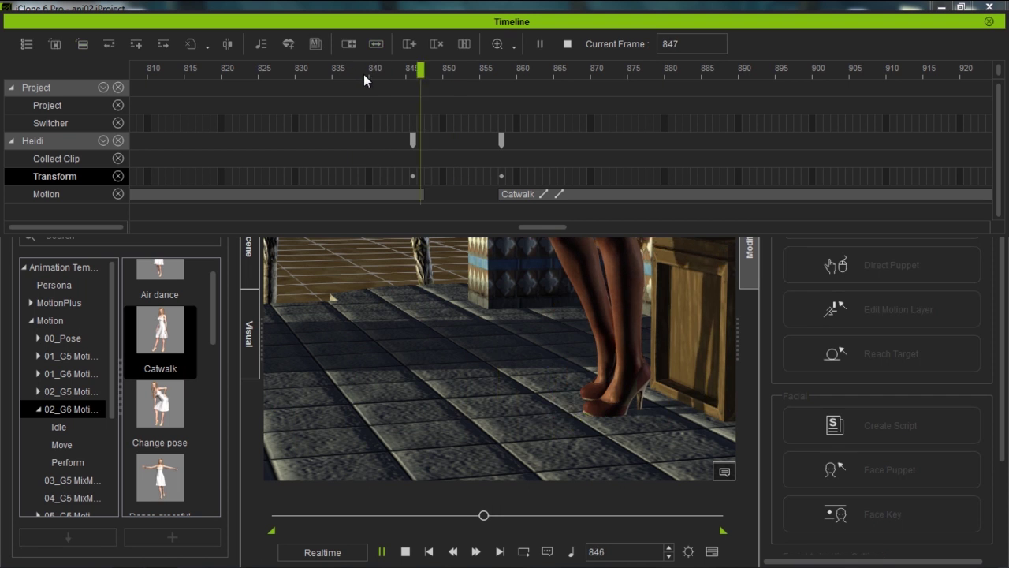
key("space")
- At frame 858, move Heidi back toward the crate so her feet match their position at frame 846
left_click_drag(328, 69, 289, 92)
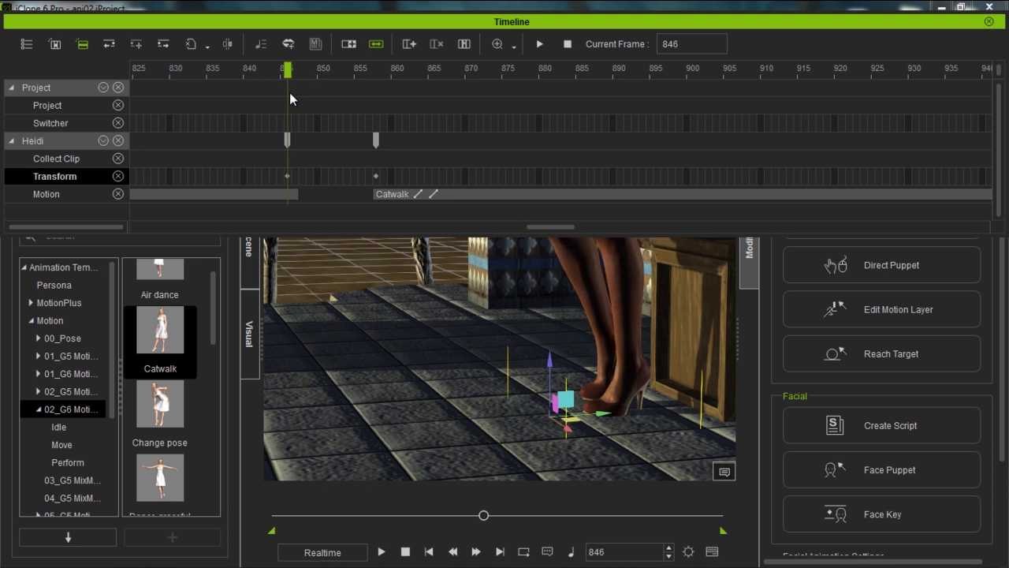
right_click_drag(538, 377, 478, 381)
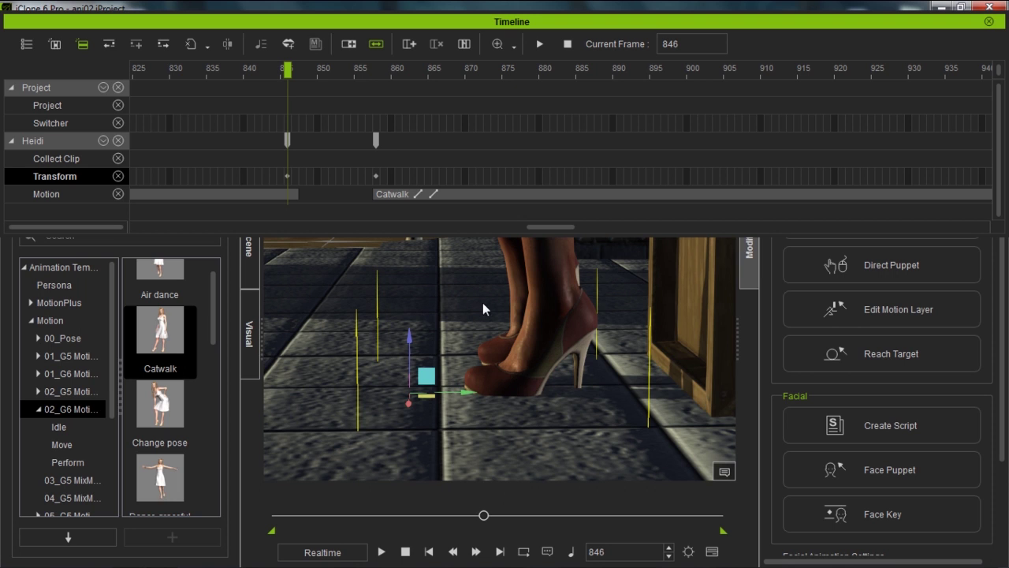
left_click_drag(289, 69, 380, 70)
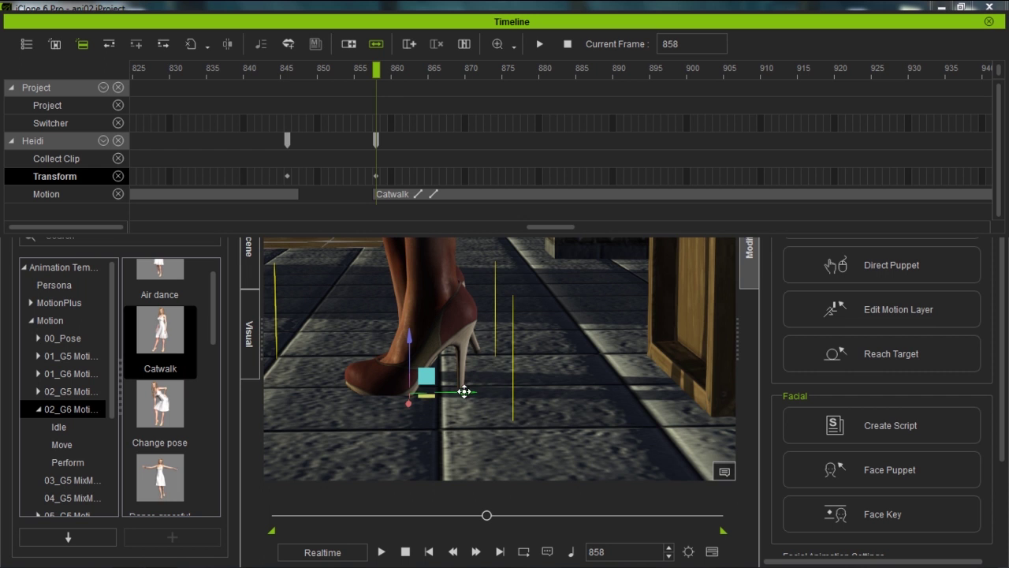
left_click_drag(464, 391, 578, 389)
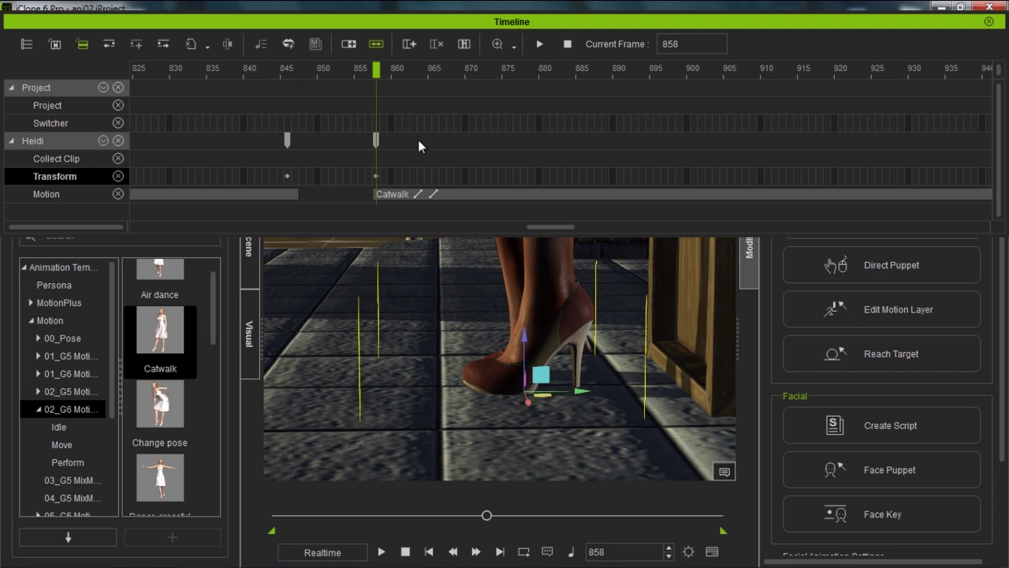
- Break the Catwalk clip at frame 883
left_click_drag(289, 73, 562, 92)
right_click(562, 193)
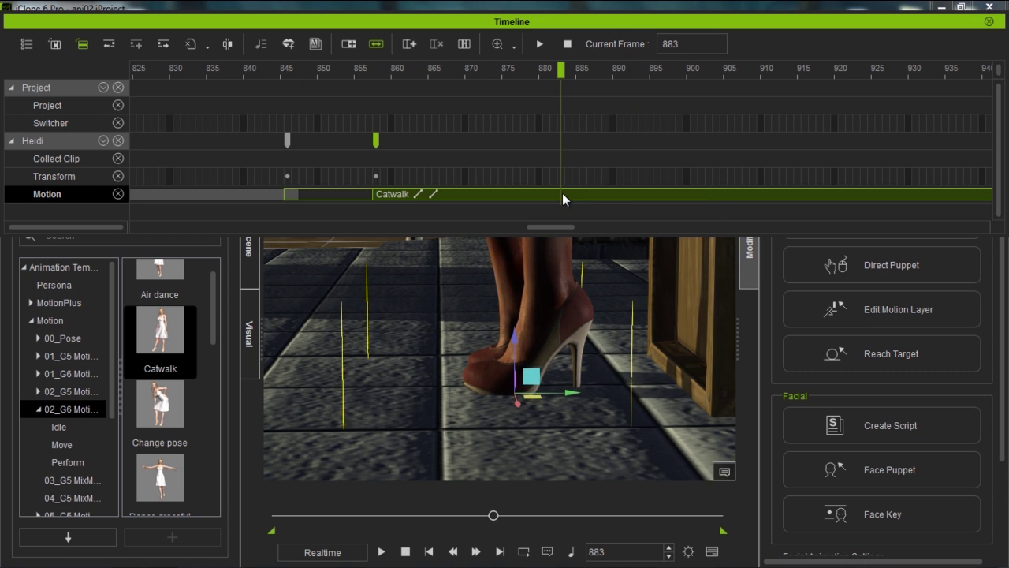
left_click(612, 283)
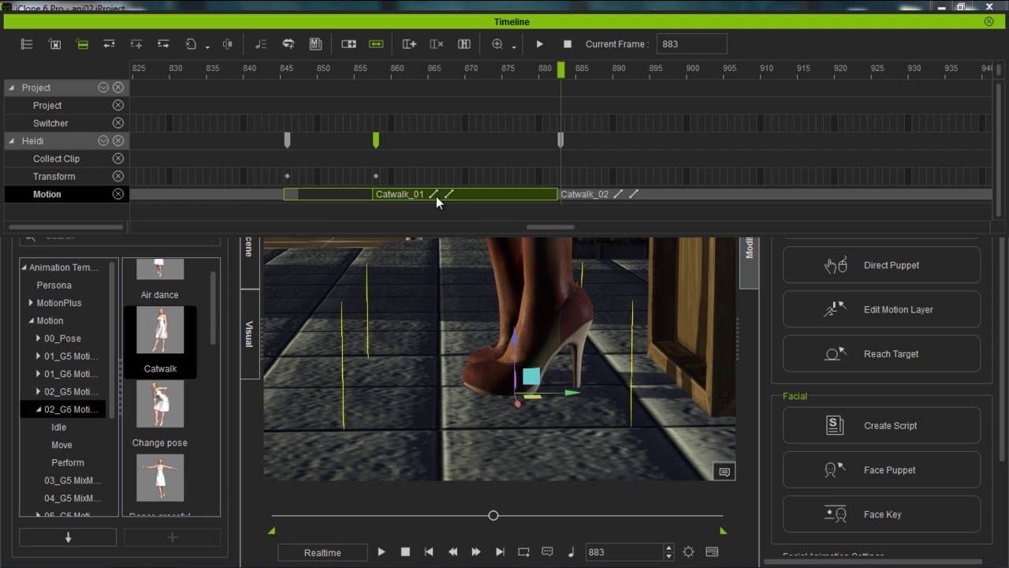
- Delete the Catwalk_01 clip and move Catwalk_02 back to start at frame 858
left_click(502, 192)
key("Delete")
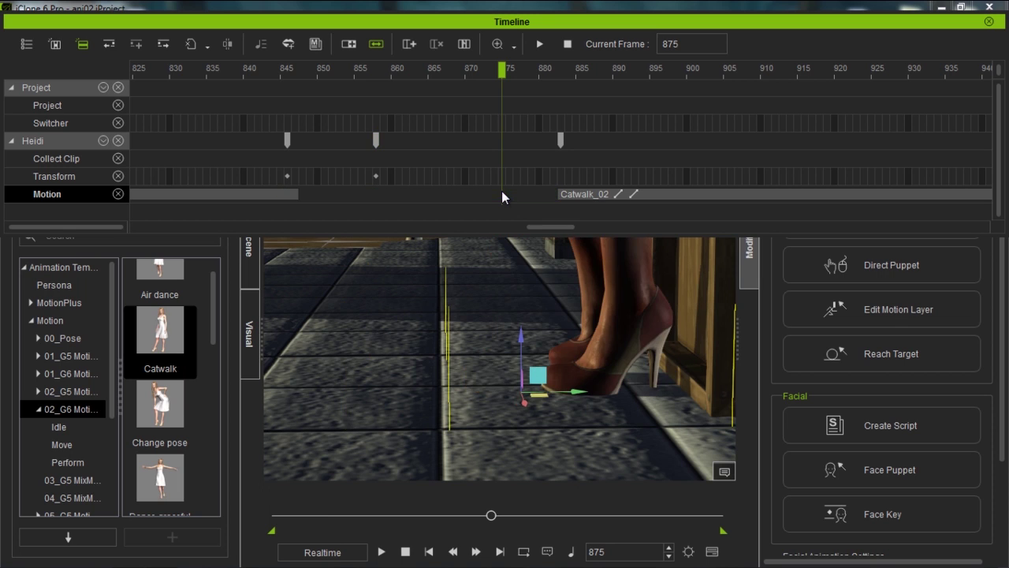
left_click_drag(730, 197, 546, 200)
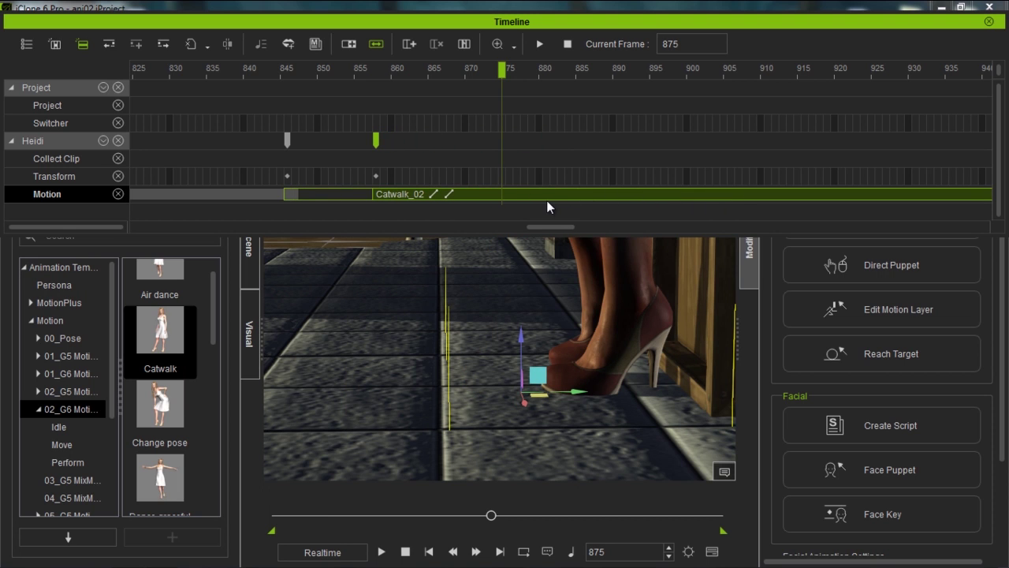
- Review Heidi's feet through the transition, and break the Catwalk_02 clip at frame 870
left_click(547, 201)
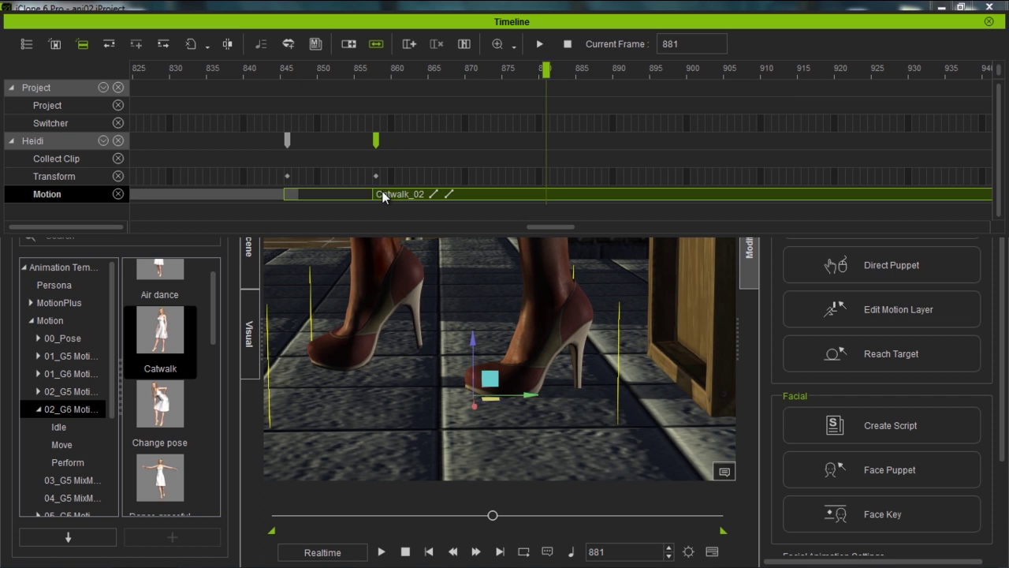
left_click_drag(295, 77, 230, 48)
left_click_drag(354, 40, 464, 39)
right_click(464, 197)
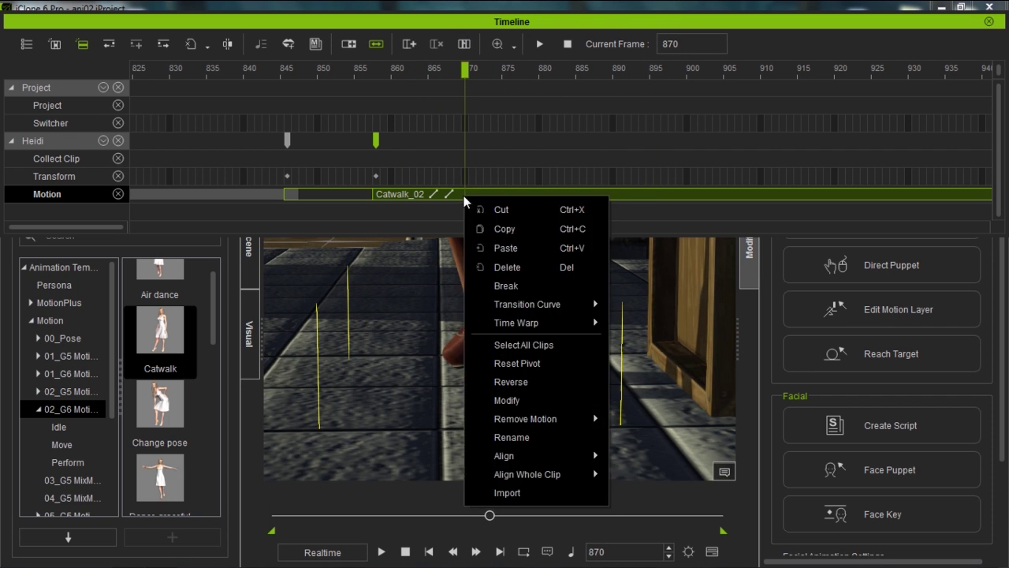
left_click(508, 286)
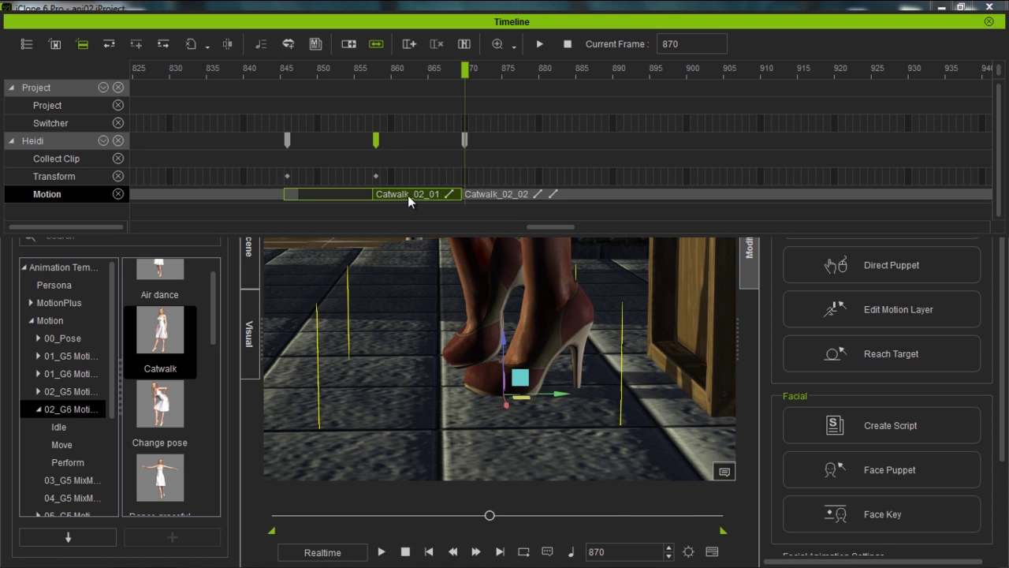
- Delete the Catwalk_02_01 clip and move Catwalk_02_02 back to start at frame 858
key("Delete")
left_click_drag(559, 195, 488, 201)
left_click_drag(276, 71, 212, 71)
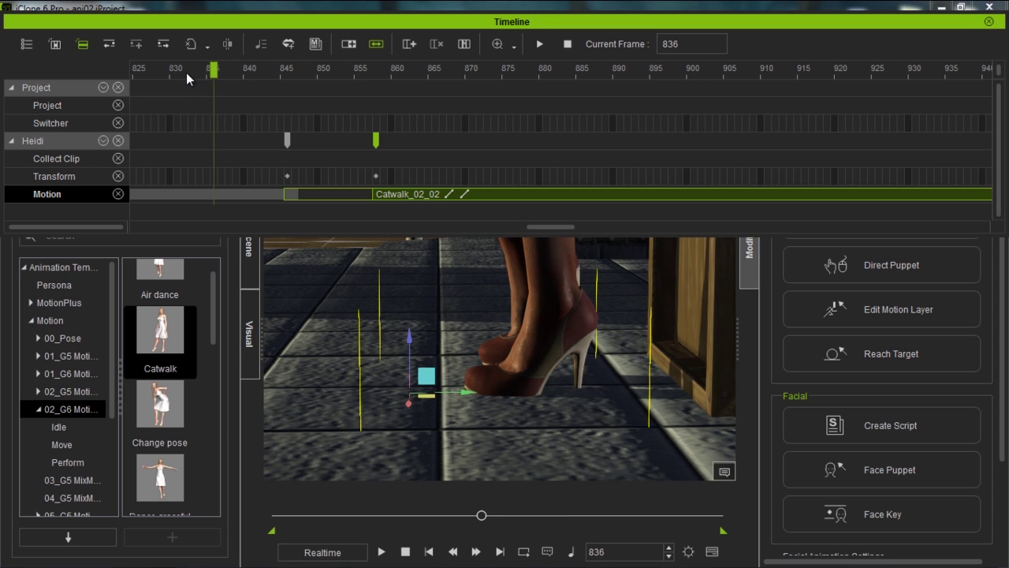
- Play the transition into the Catwalk clip from frame 832 to check Heidi's feet for sliding
left_click(184, 73)
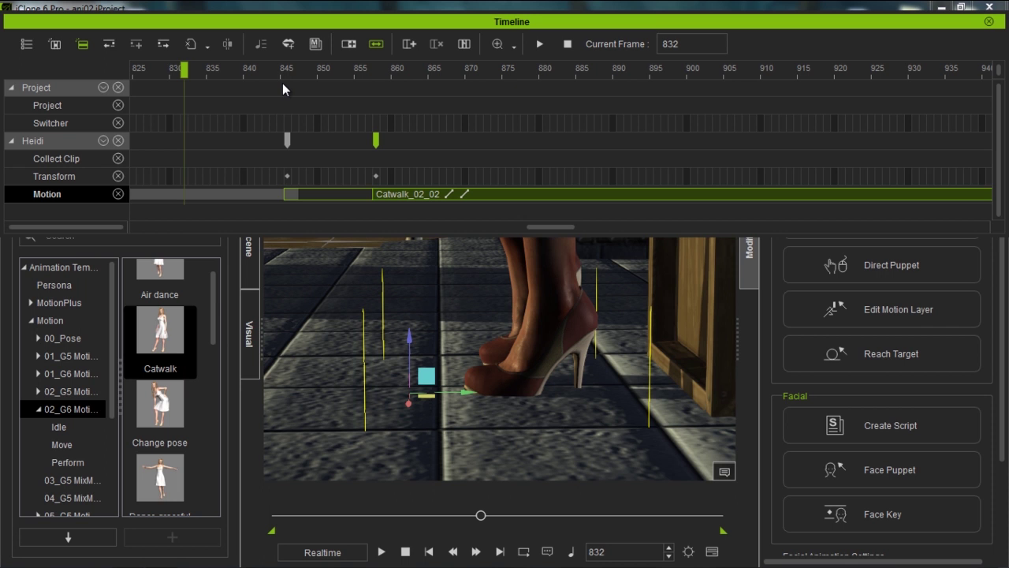
key("space")
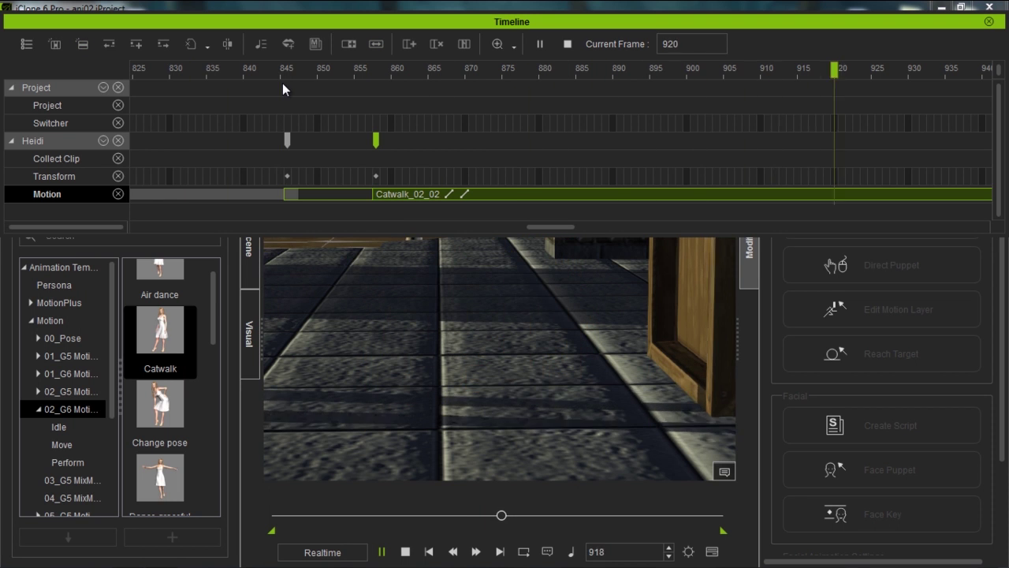
key("space")
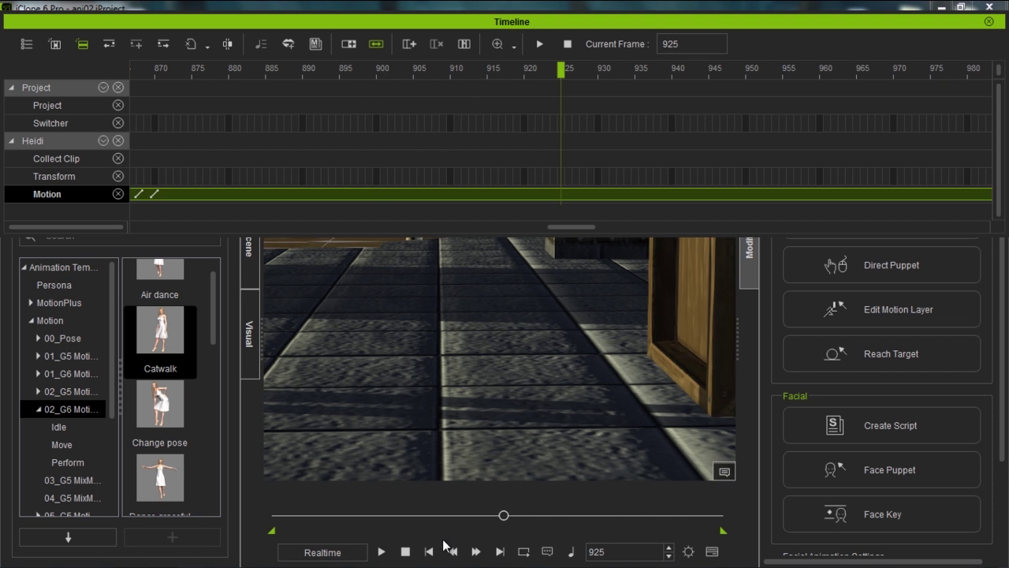
- Close the Timeline and play the whole animation from frame 1 with Heidi's full figure in view
left_click(406, 551)
right_click_drag(360, 336, 504, 384)
scroll(495, 371, "up", 5)
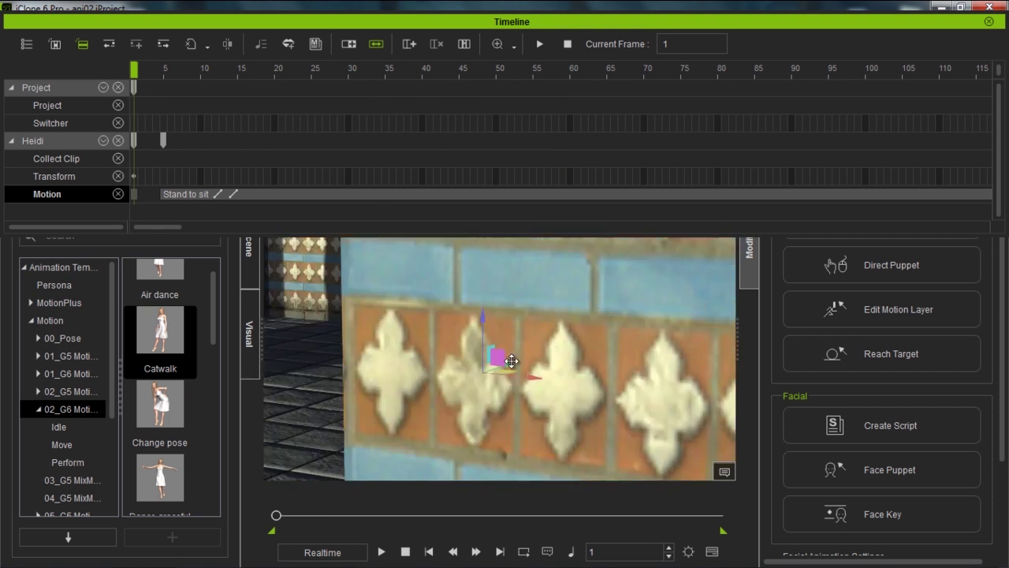
scroll(512, 361, "down", 5)
right_click_drag(575, 339, 576, 387)
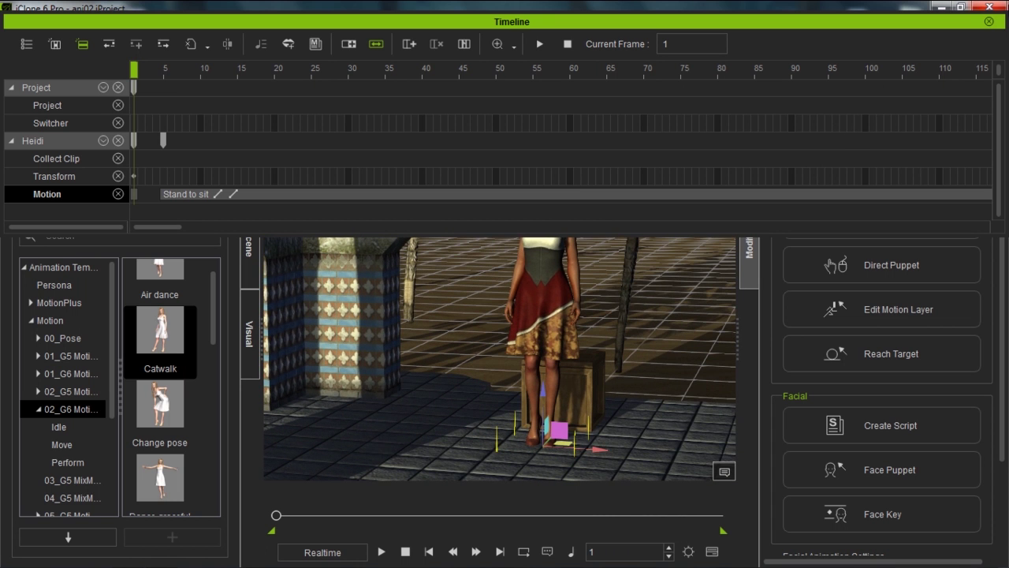
left_click(989, 21)
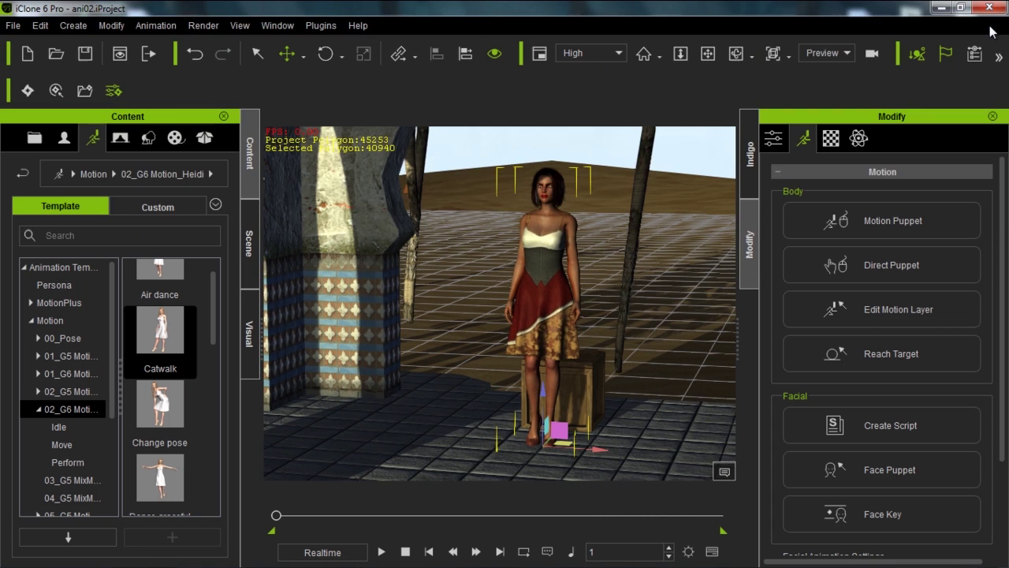
right_click_drag(603, 279, 615, 360)
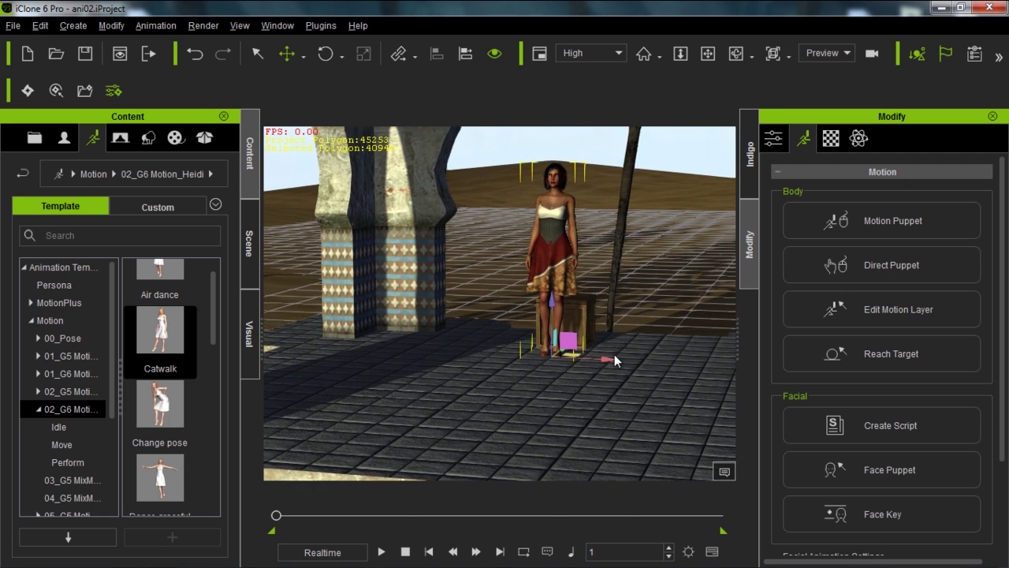
left_click(381, 552)
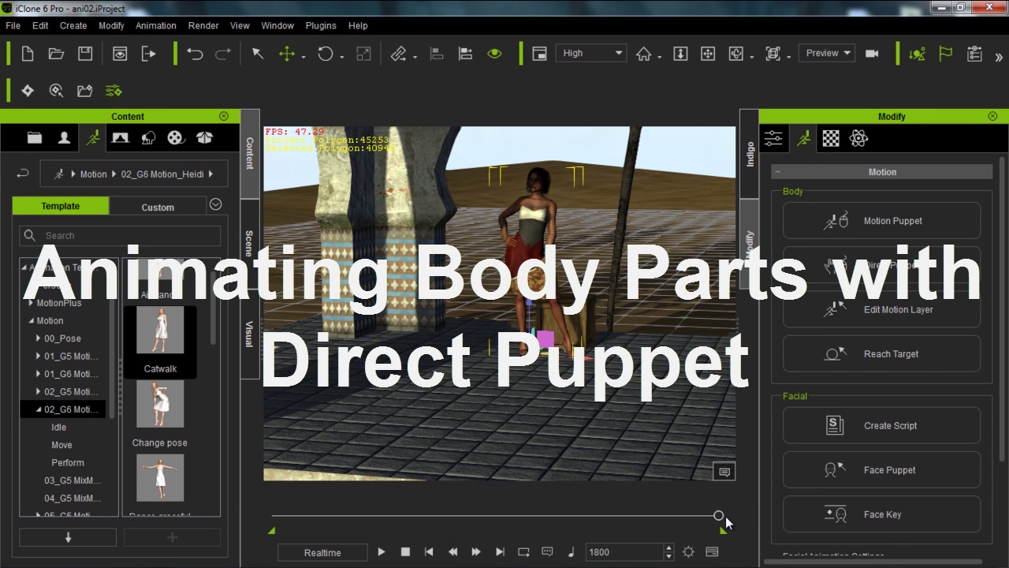
- Set the current frame to 1550, where Heidi stands facing the camera with a hand on her hip
left_click_drag(720, 521, 627, 522)
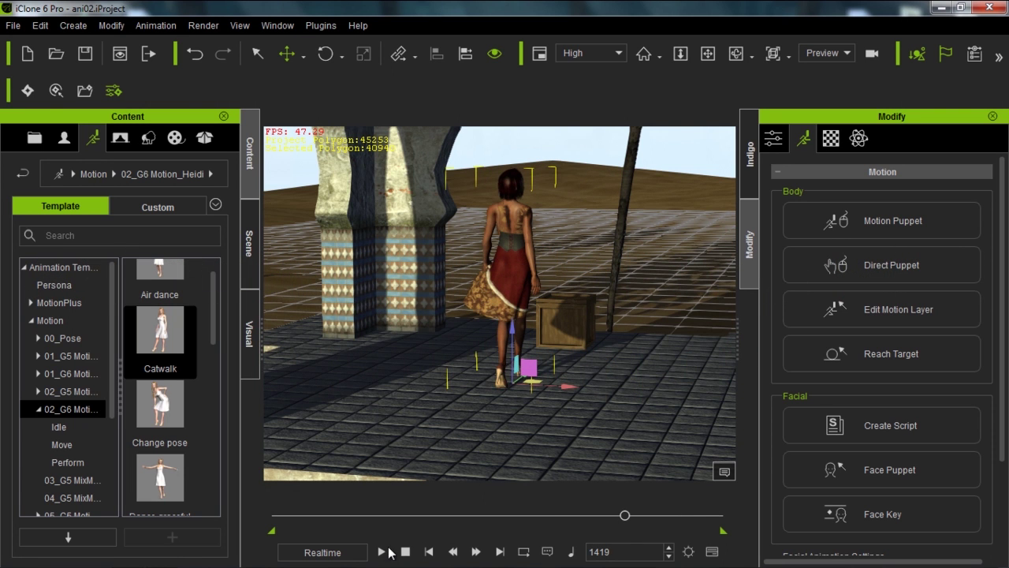
left_click(382, 552)
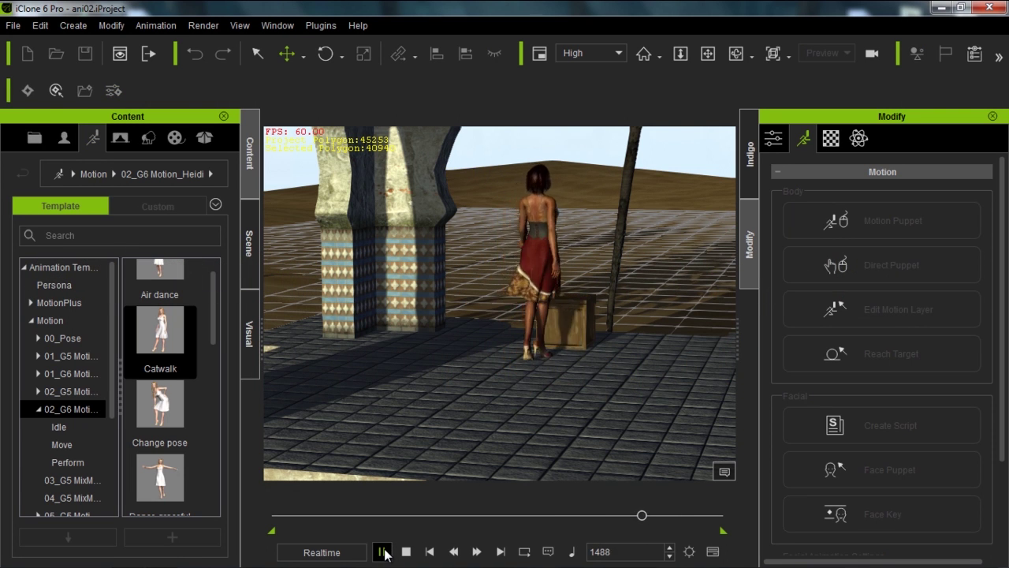
left_click(382, 552)
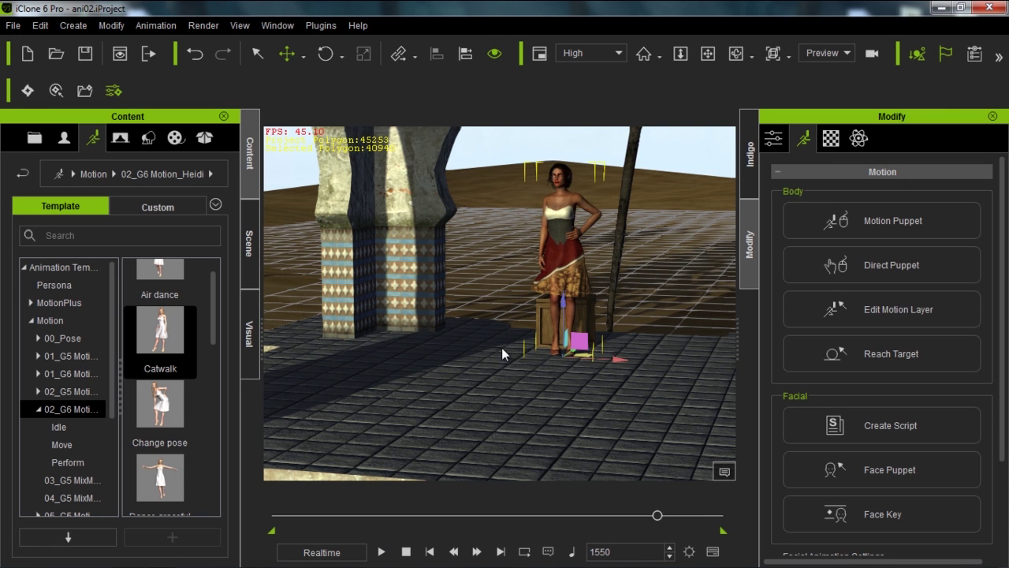
right_click_drag(574, 264, 571, 384)
scroll(571, 354, "up", 5)
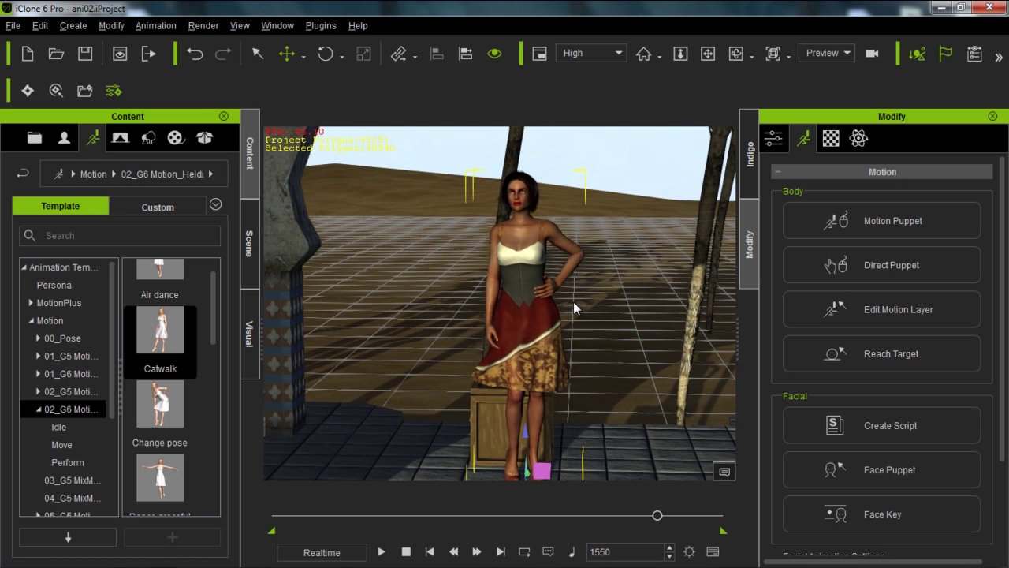
scroll(592, 331, "up", 3)
scroll(559, 292, "down", 1)
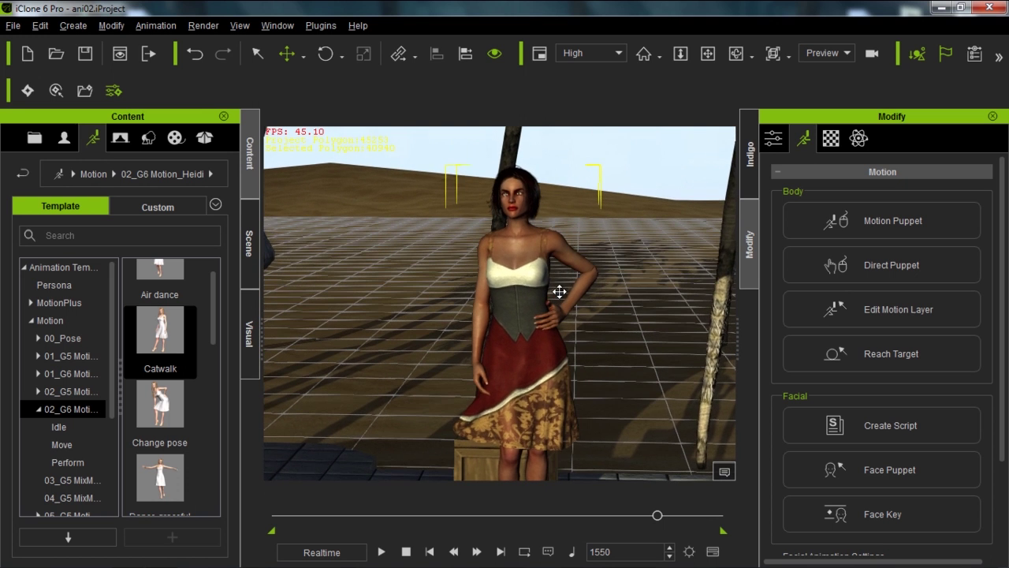
scroll(553, 302, "down", 1)
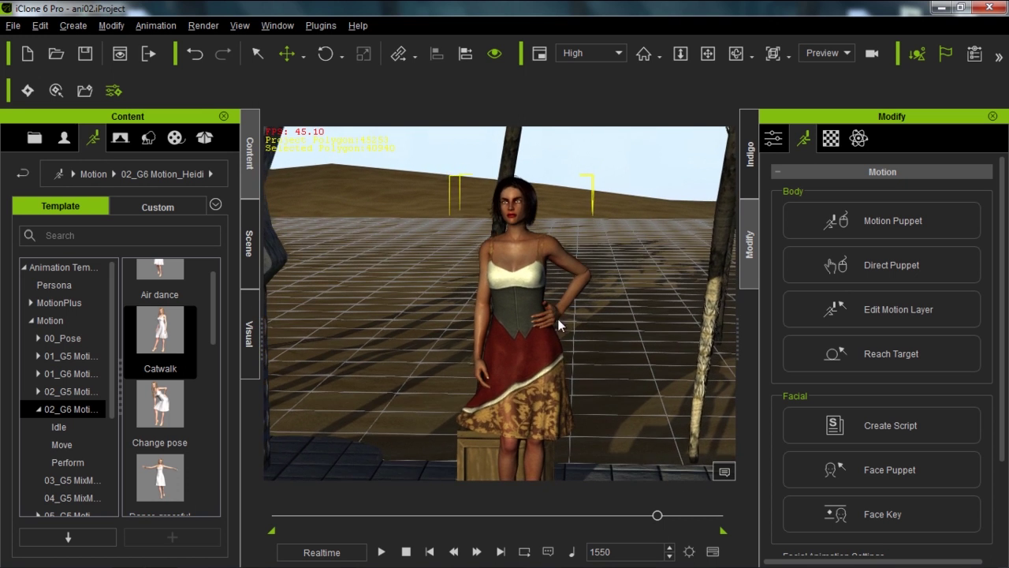
scroll(551, 345, "up", 2)
scroll(551, 346, "down", 2)
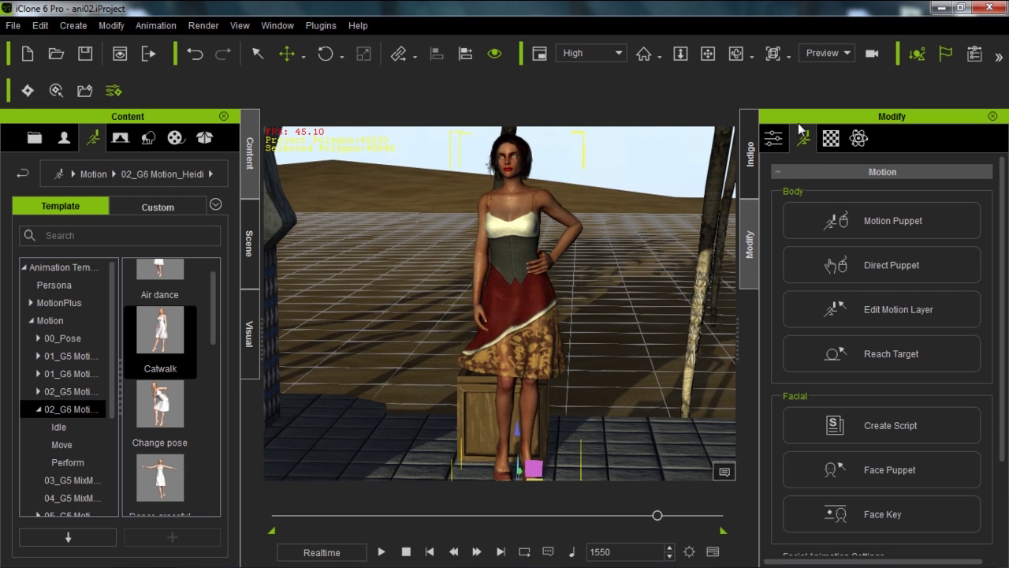
- Open Direct Puppet for Heidi, select the head with Primary rotation, and preview the puppeted head motion
left_click(874, 267)
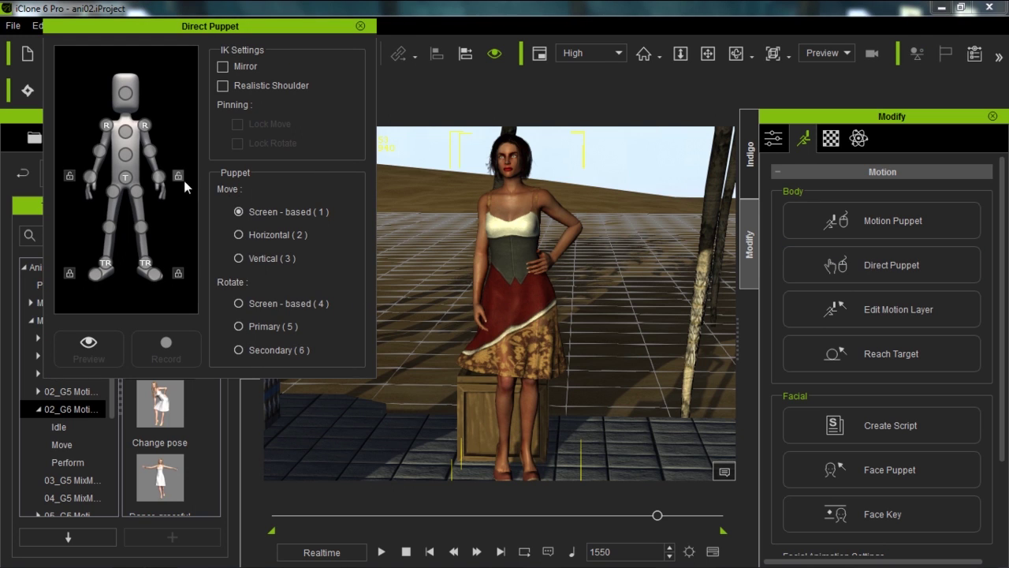
left_click(127, 93)
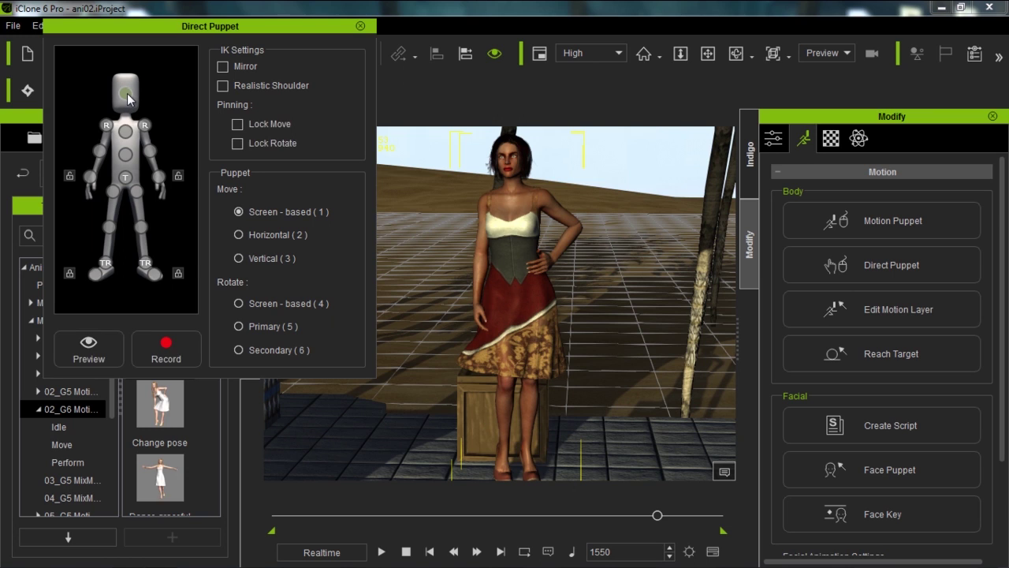
left_click(240, 327)
key("space")
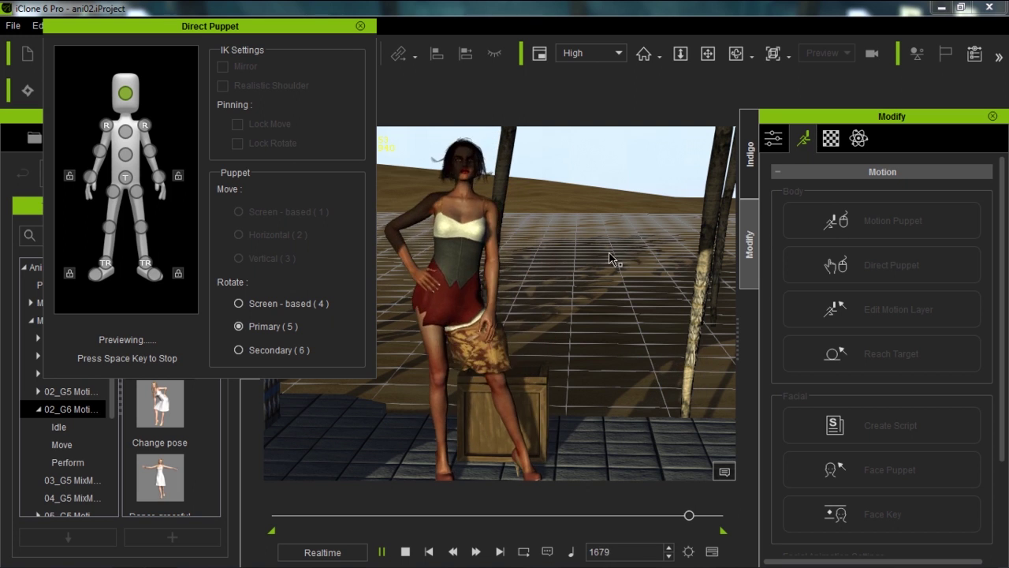
key("space")
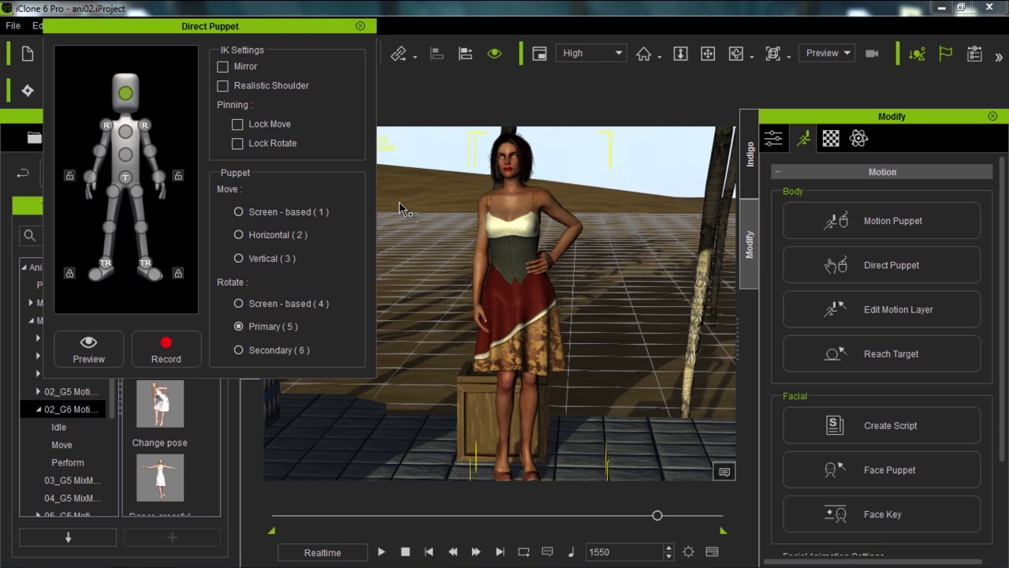
- Record the head's Primary rotation with Direct Puppet from frame 1550 to frame 1800, and close Direct Puppet
left_click(175, 344)
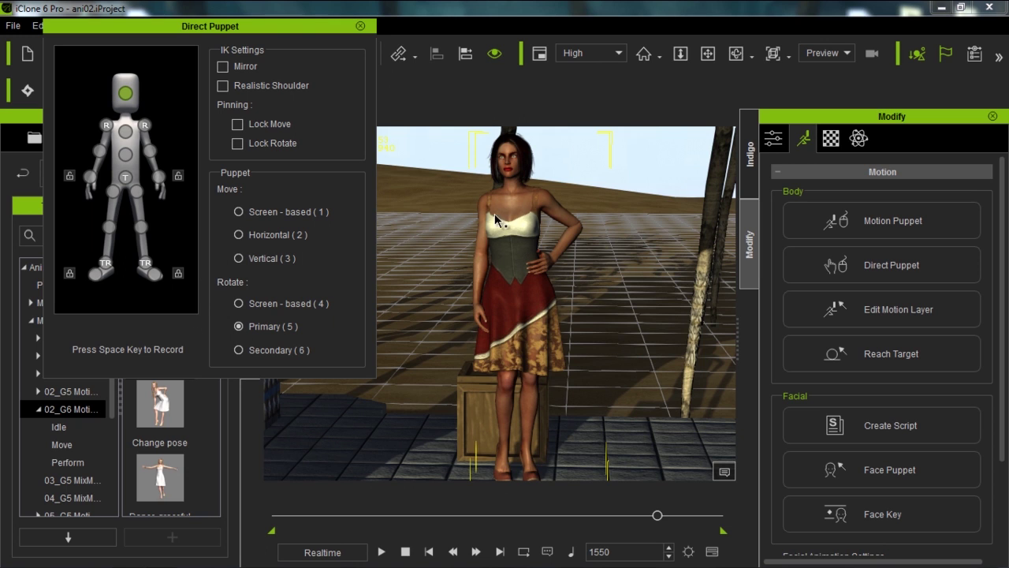
key("space")
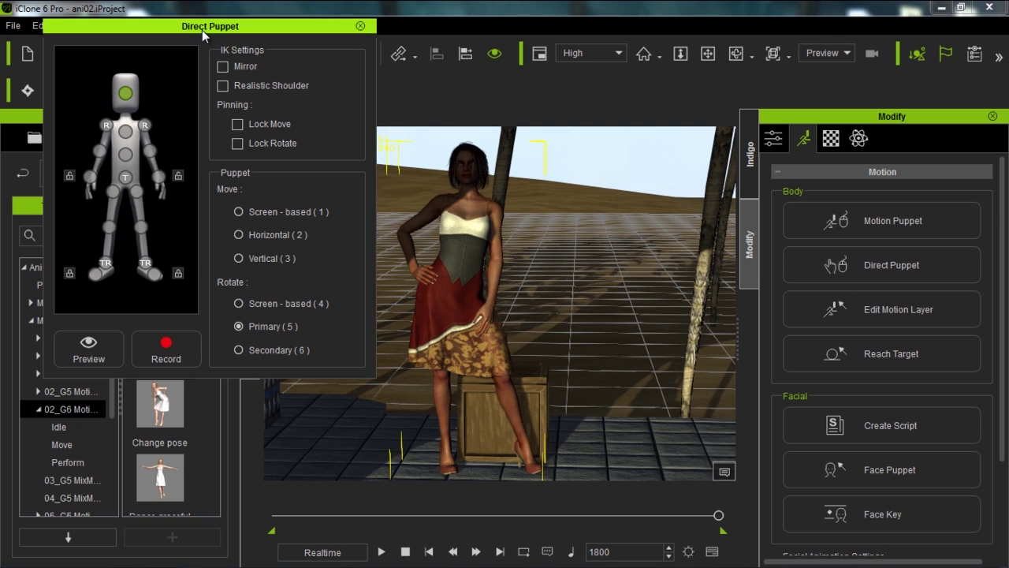
left_click(361, 26)
- Open the Timeline and review the recorded head motion, playing from frame 1417 and again from frame 1351
key("F3")
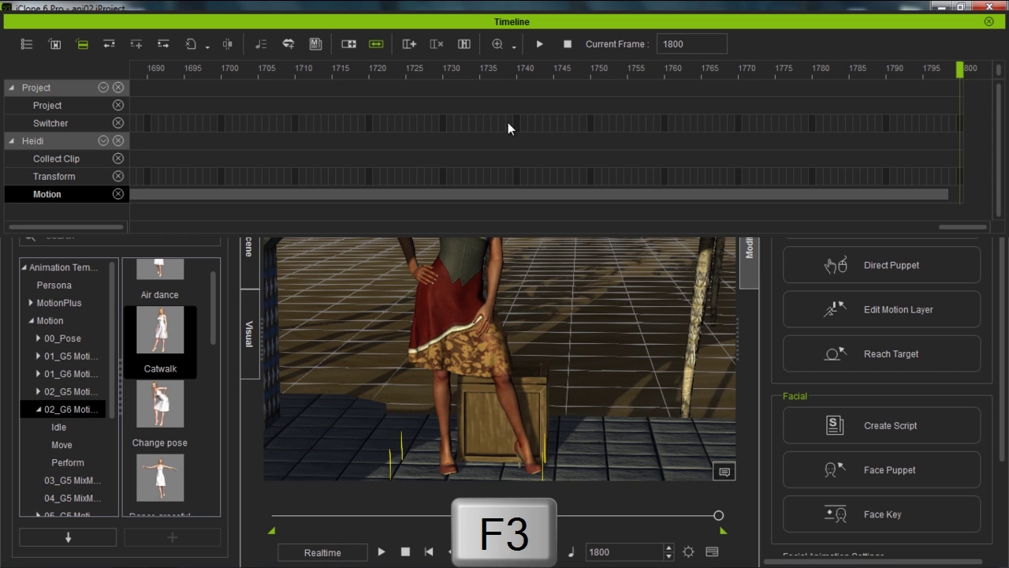
scroll(522, 125, "down", 5)
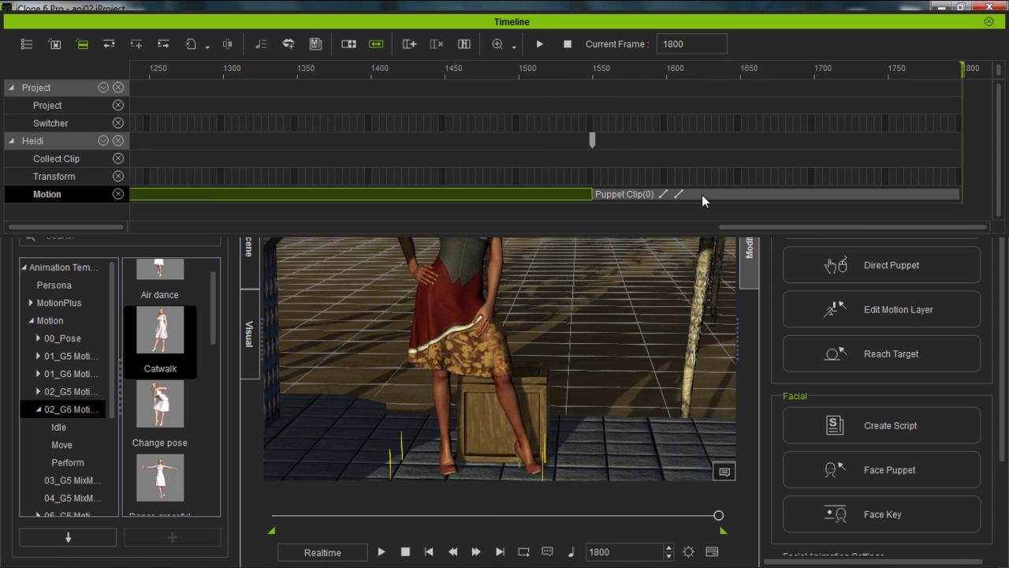
left_click_drag(538, 71, 393, 77)
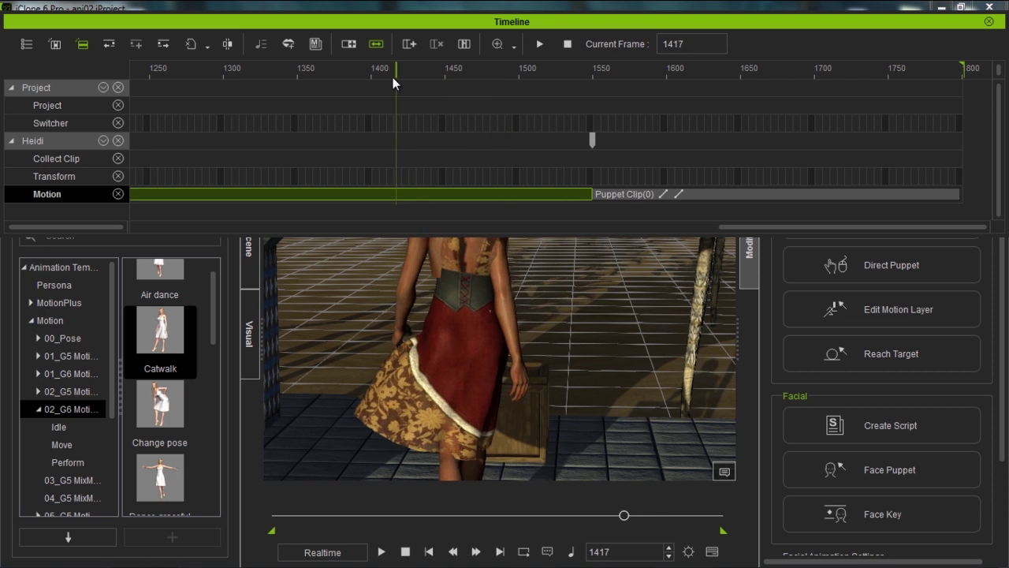
key("space")
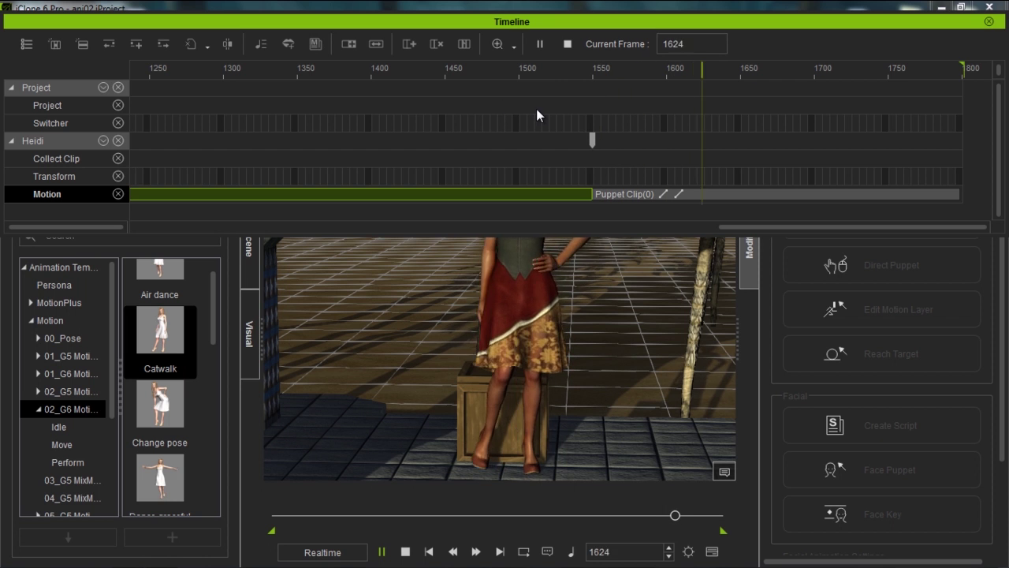
key("space")
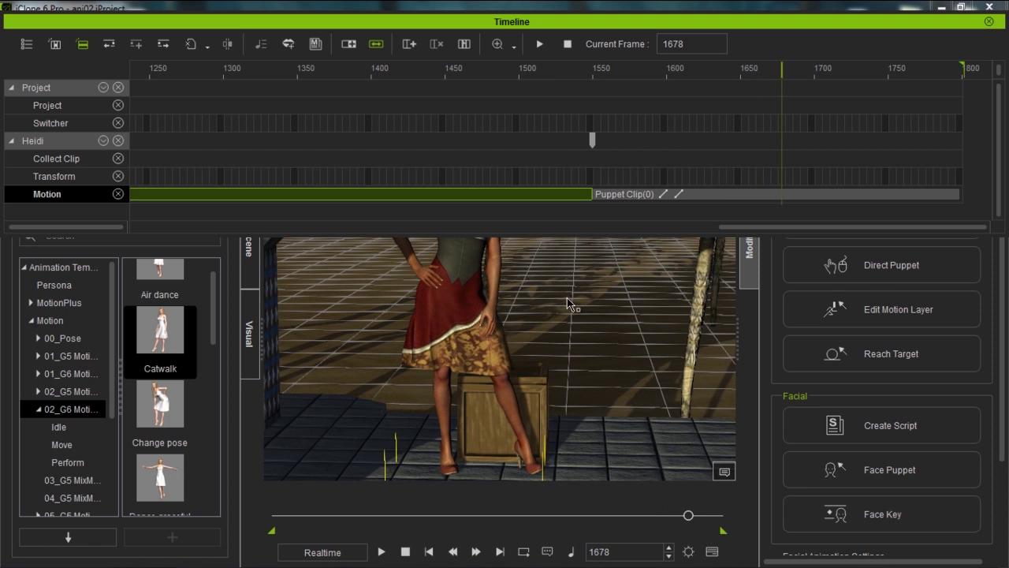
middle_click_drag(563, 277, 552, 361)
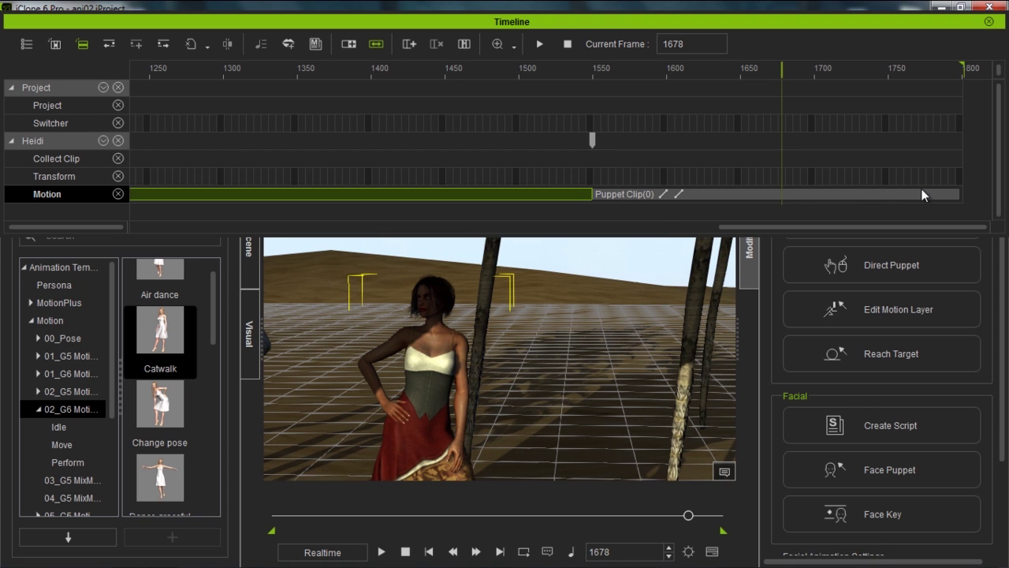
left_click(299, 71)
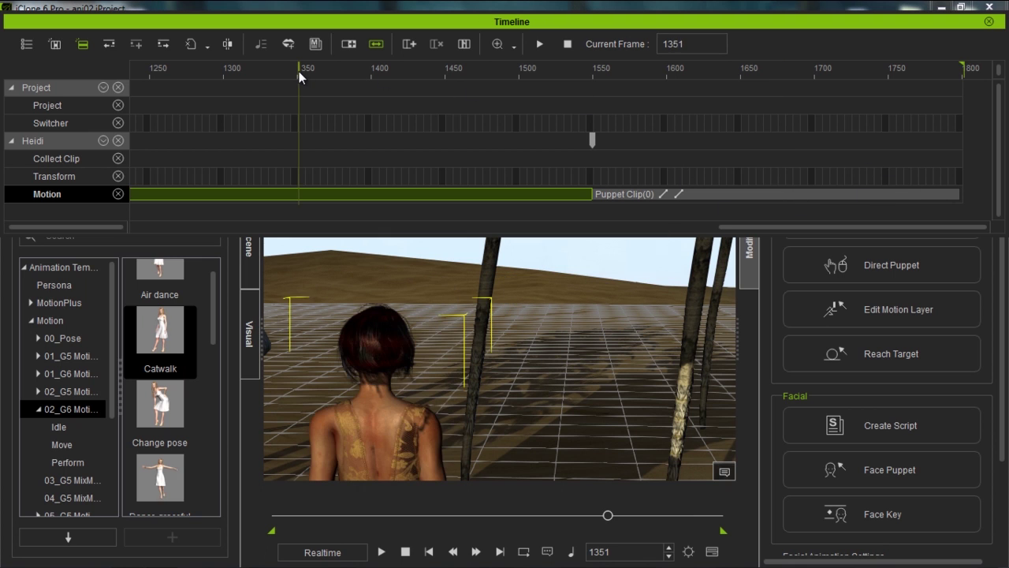
key("space")
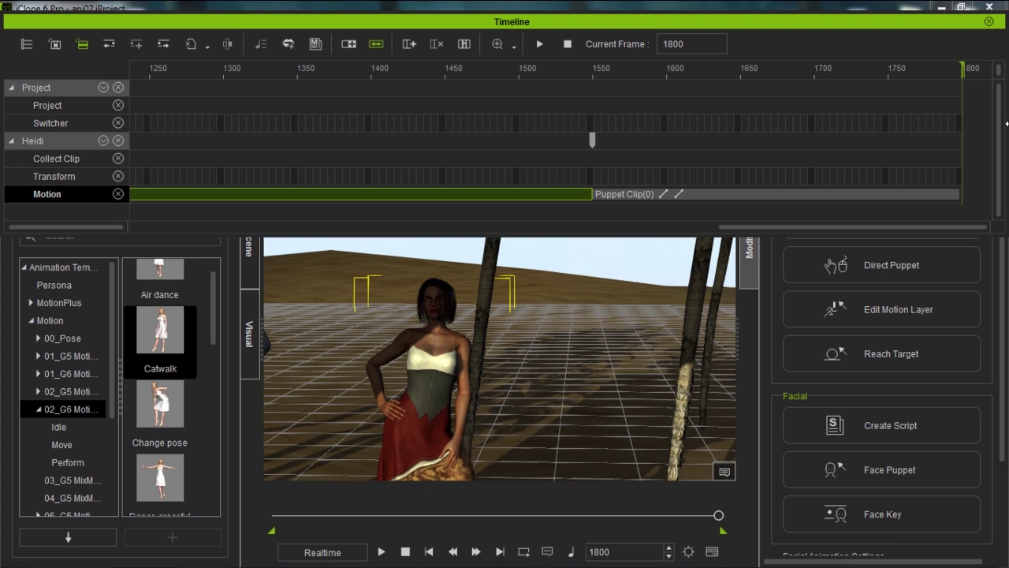
- Close the Timeline, return to frame 1, and play the complete animation including the puppeted head motion
left_click(990, 22)
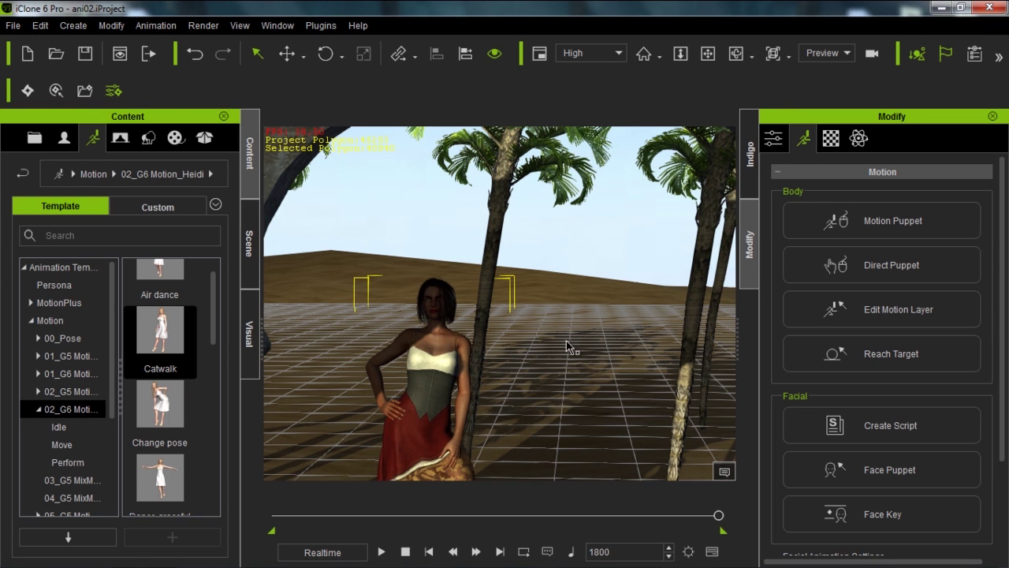
scroll(532, 394, "down", 5)
right_click_drag(532, 393, 580, 293)
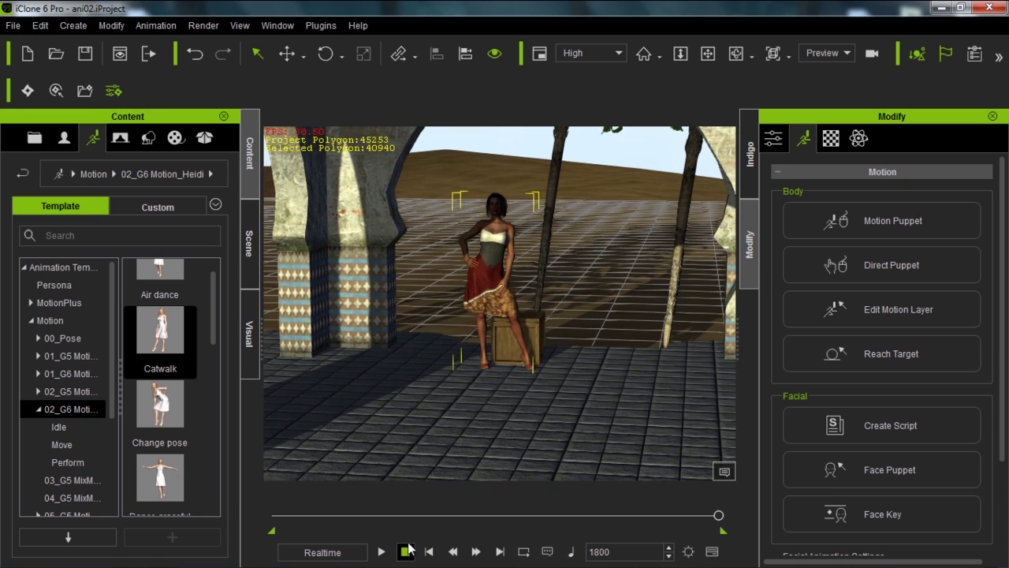
left_click(402, 552)
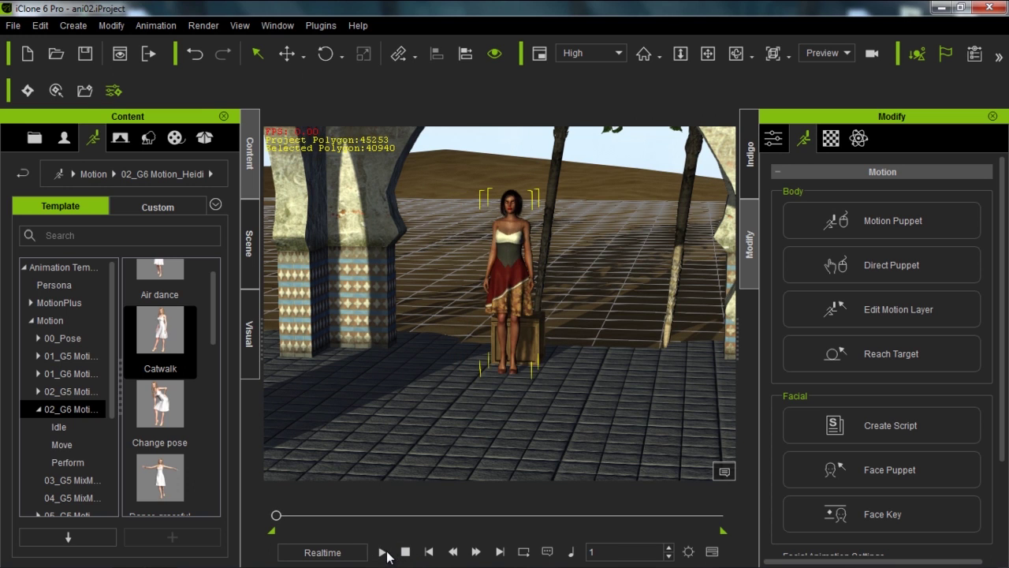
left_click(383, 552)
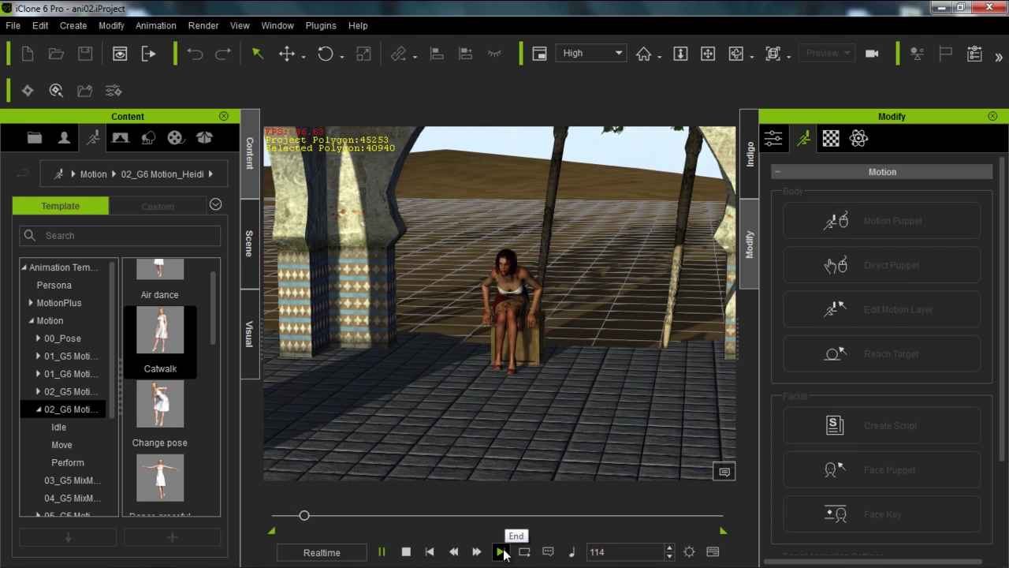